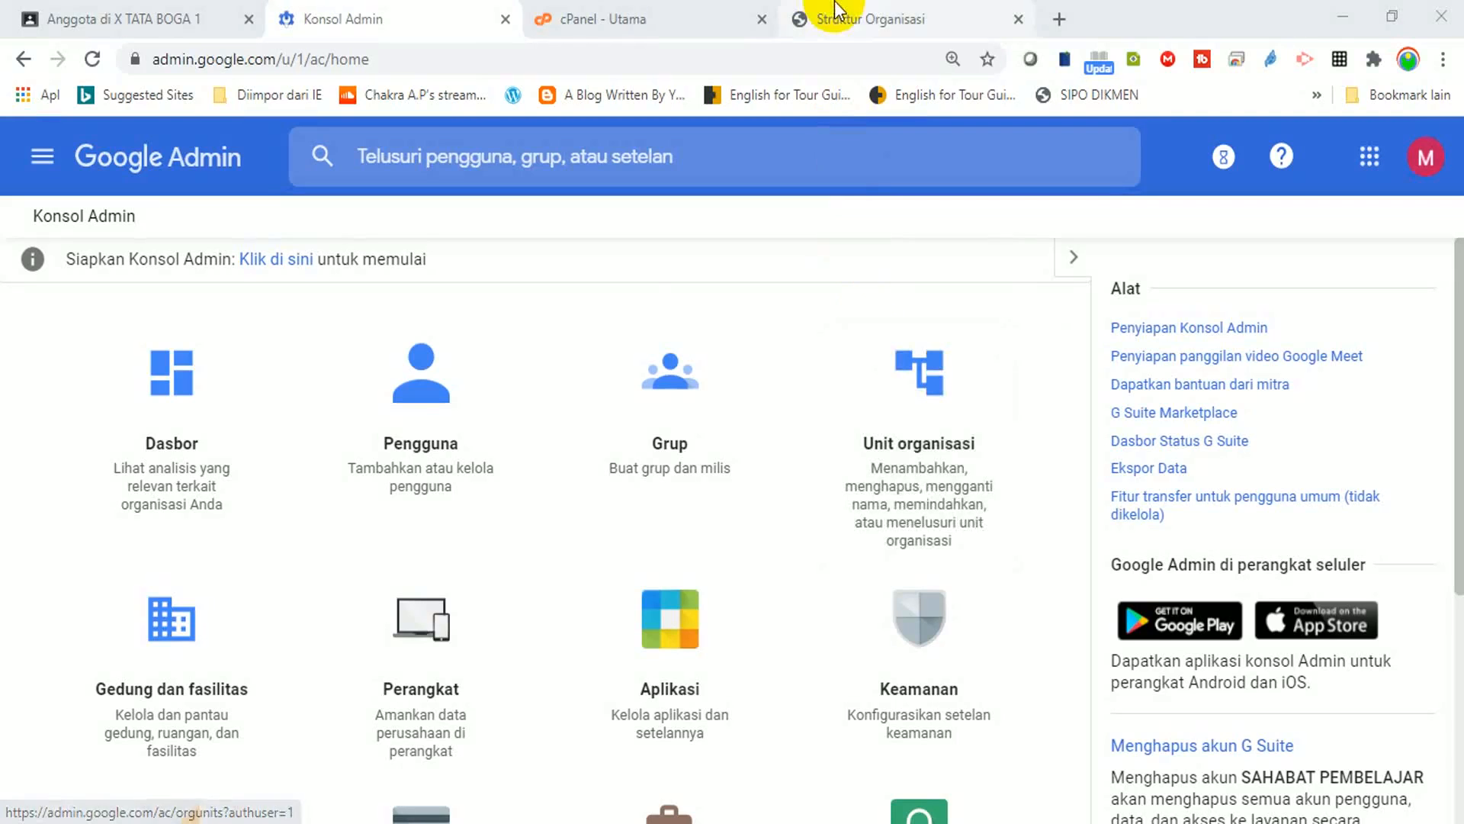
click(855, 23)
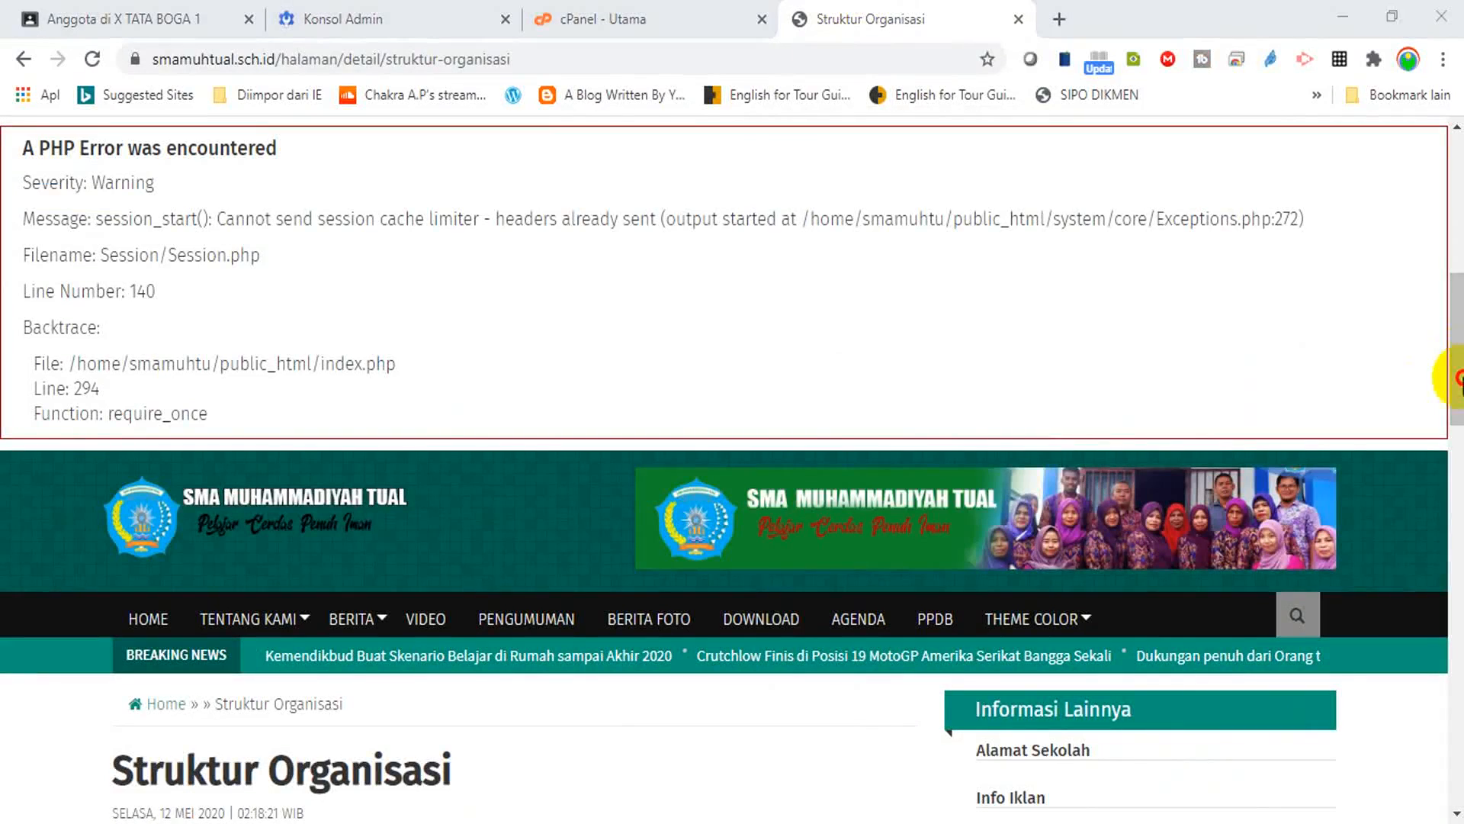
click(1455, 533)
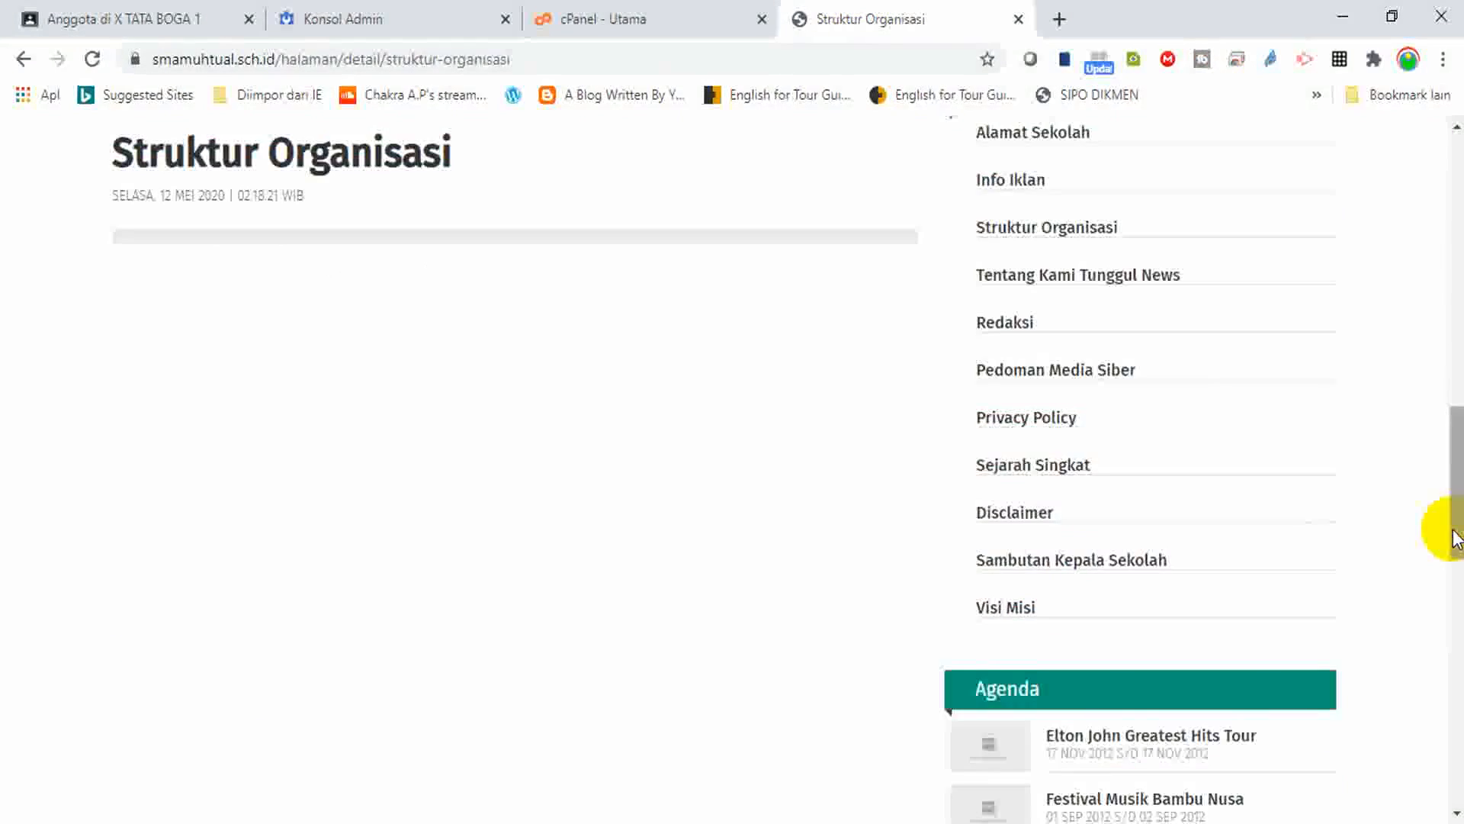
drag(1456, 417, 1457, 352)
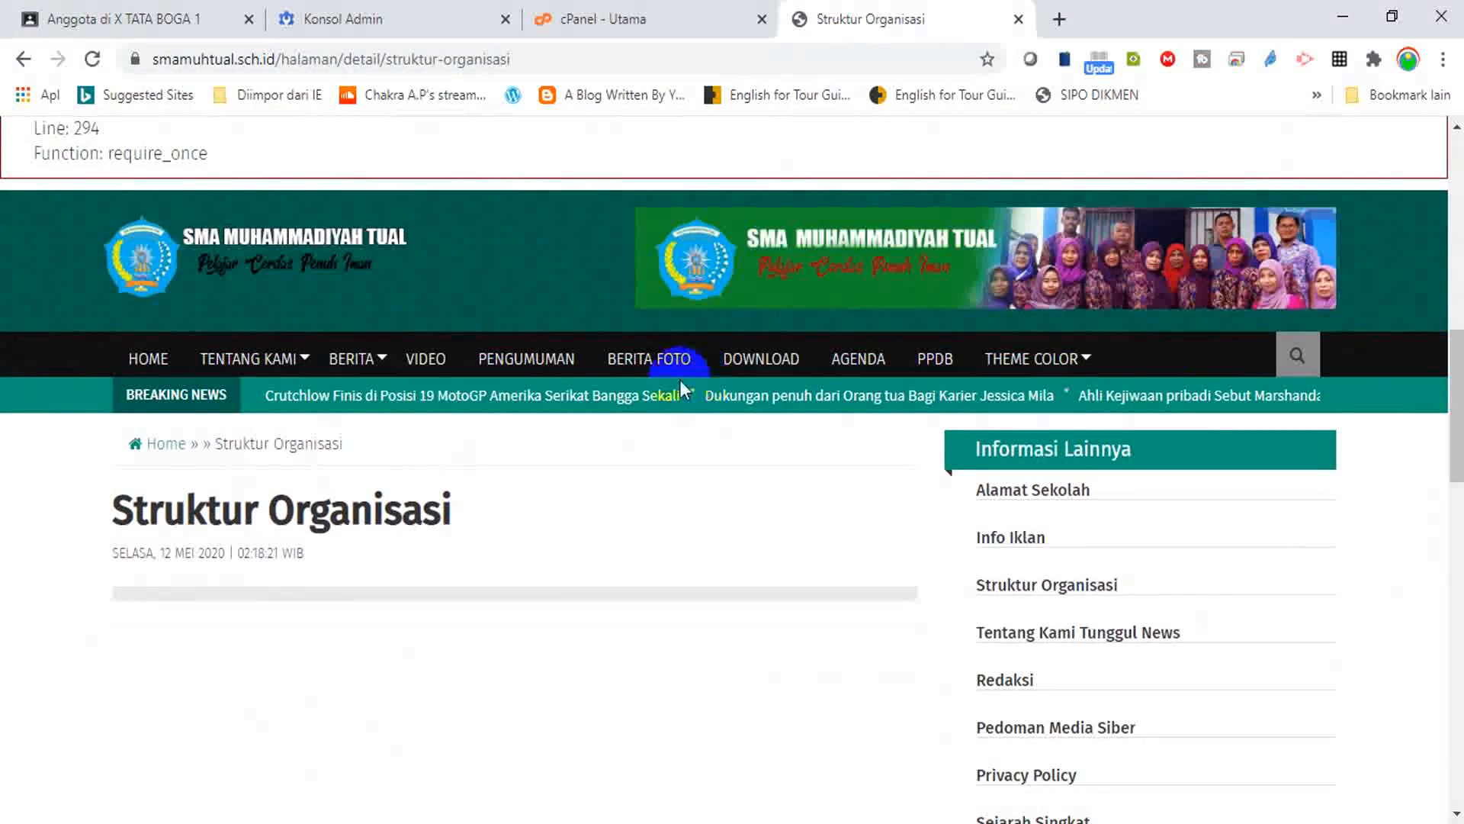
drag(1455, 370, 1455, 381)
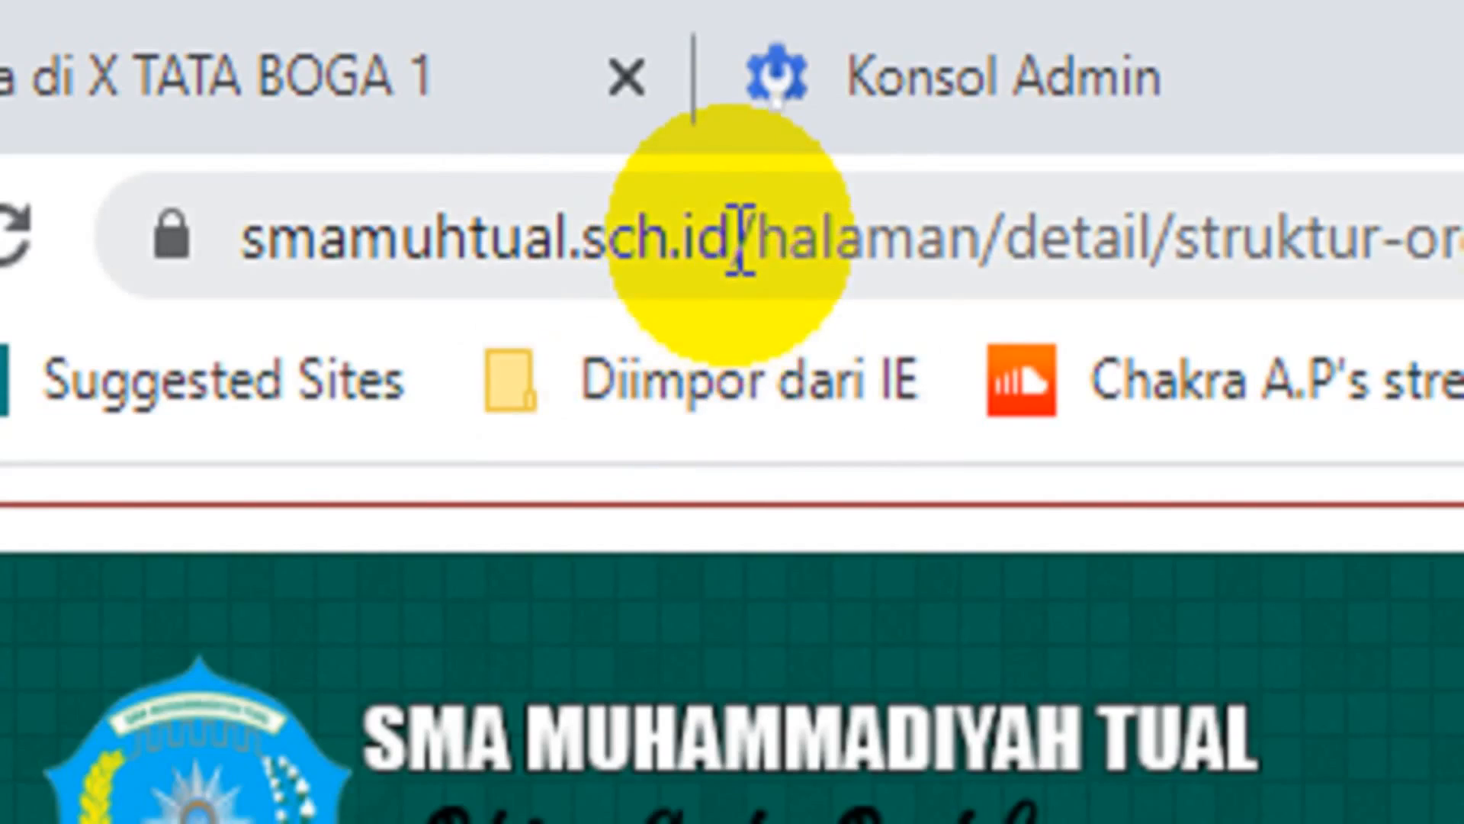
drag(734, 236, 220, 279)
drag(374, 279, 370, 286)
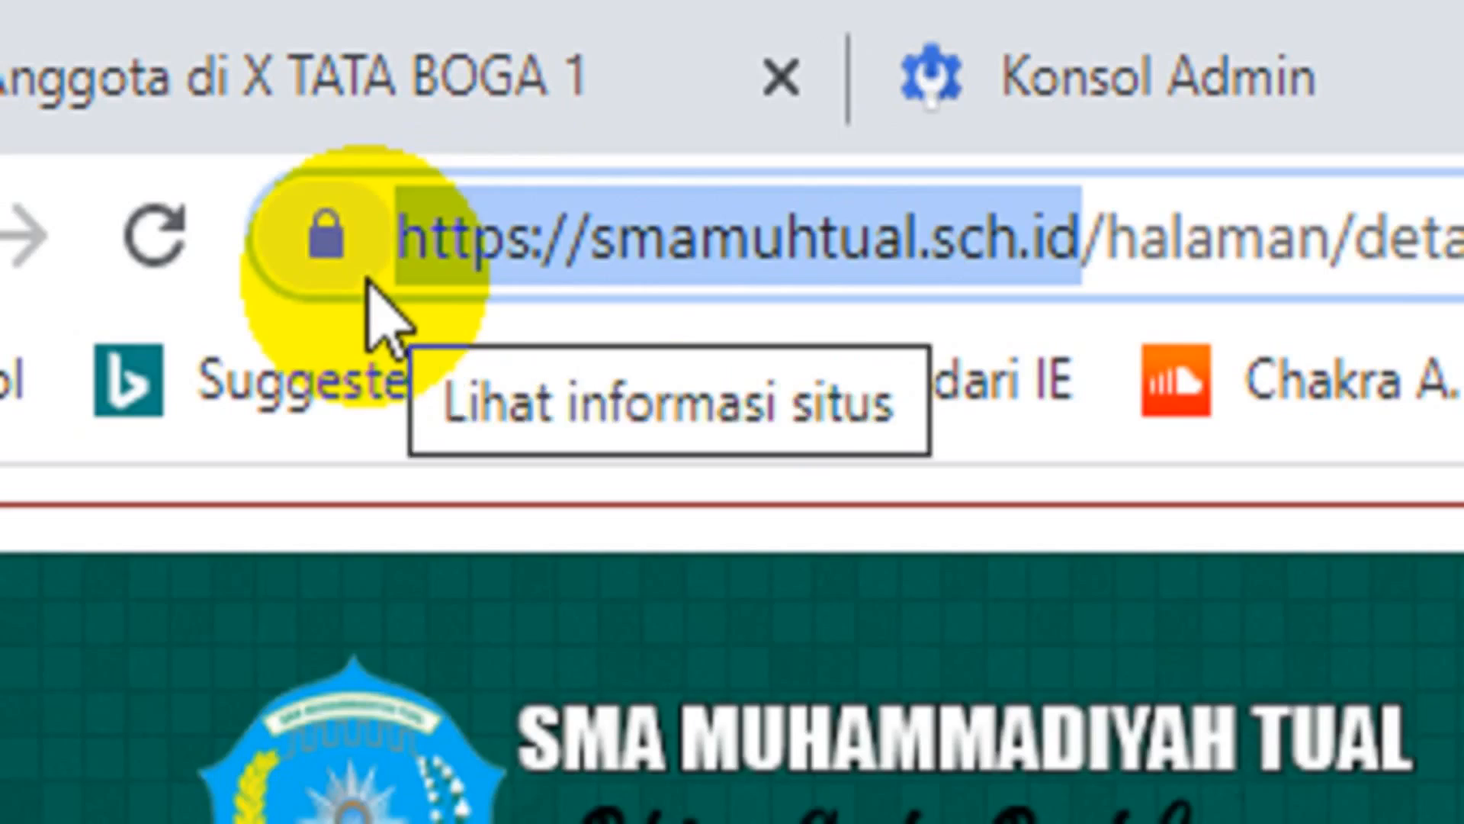
click(595, 233)
drag(596, 232, 1071, 260)
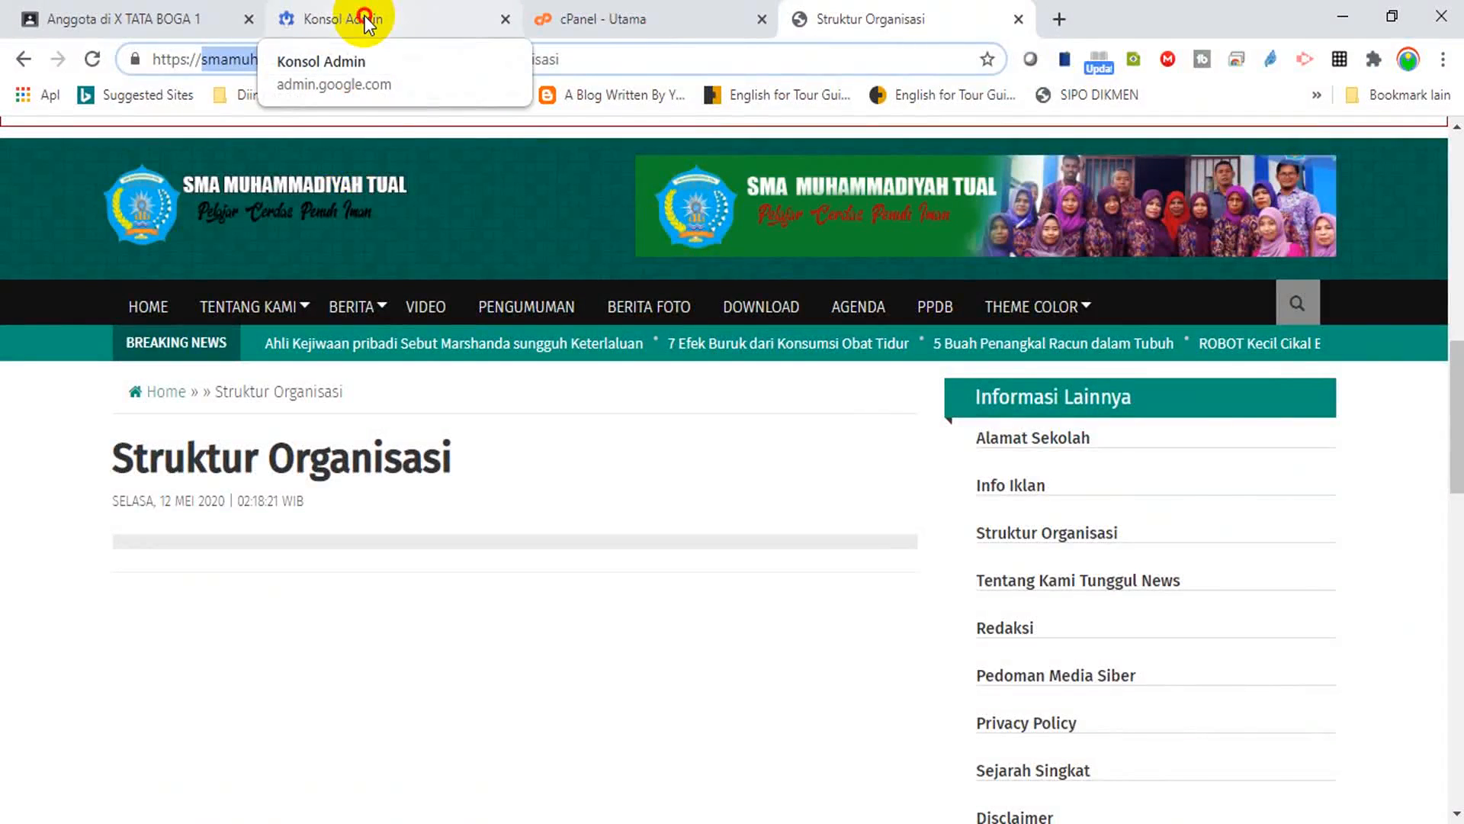
click(366, 22)
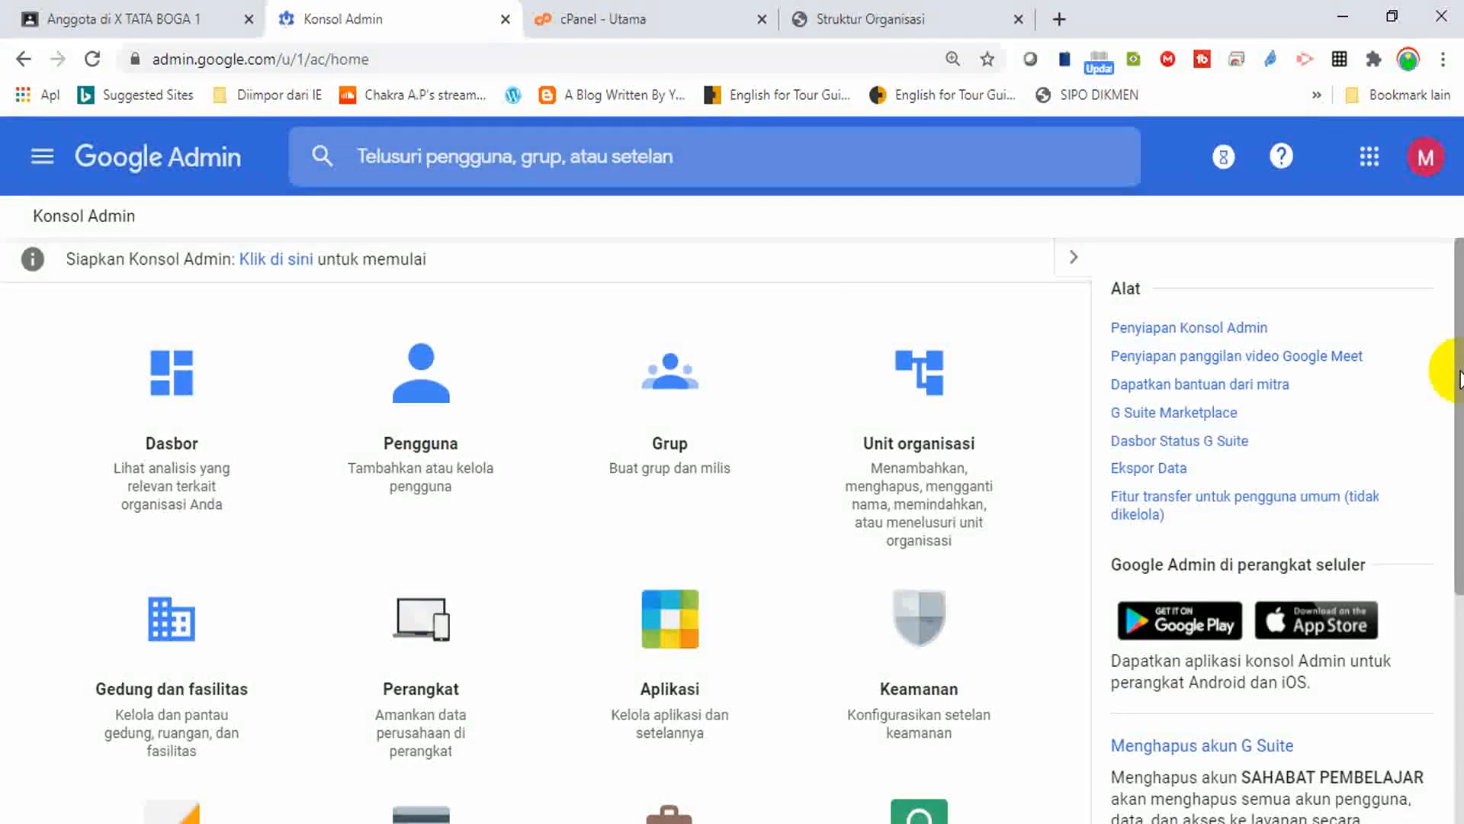
Open the Domain tile and re-verify with the account password to reach Kelola domain.
drag(1453, 383, 1444, 645)
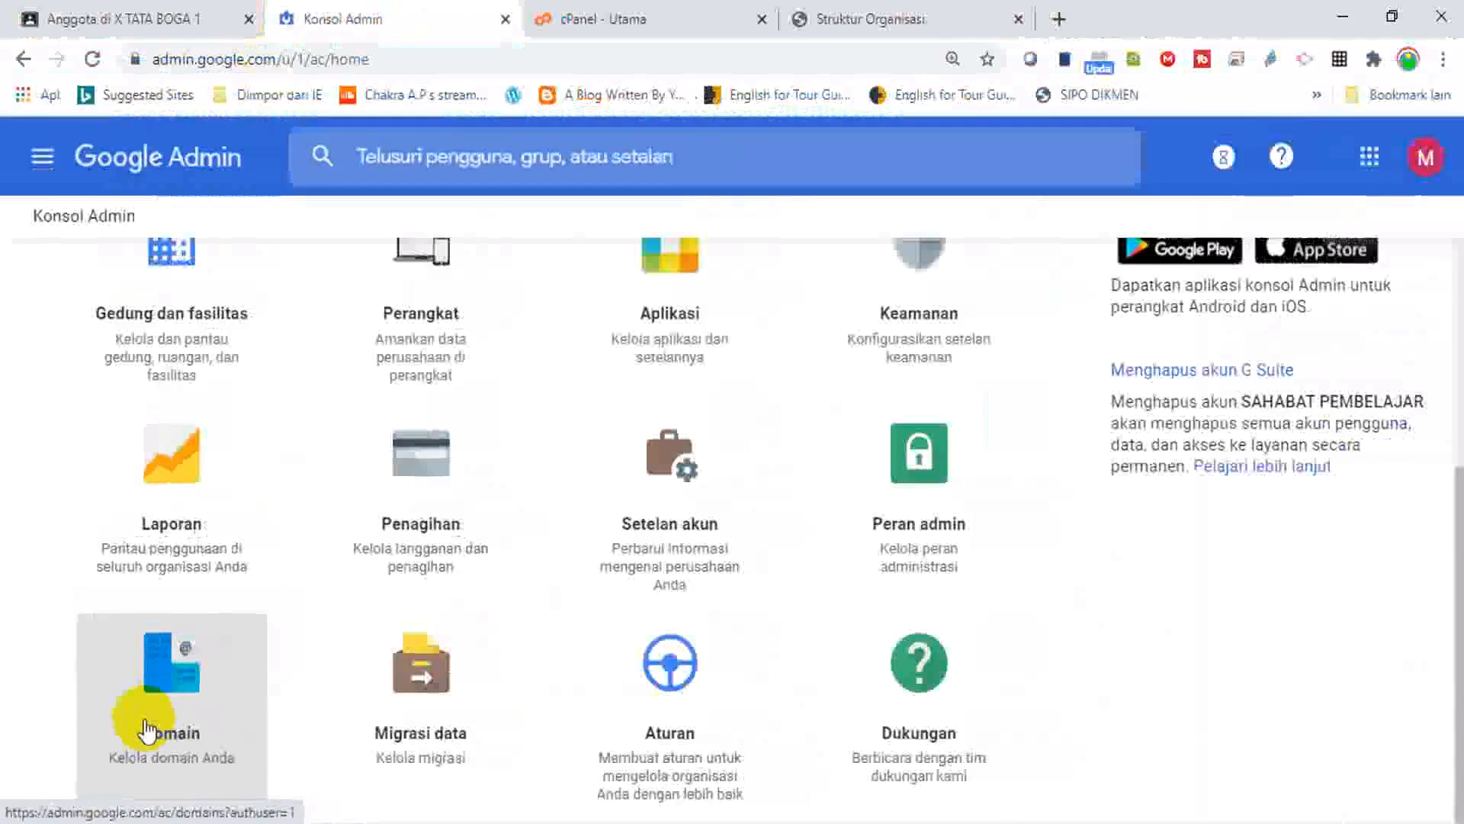
click(147, 731)
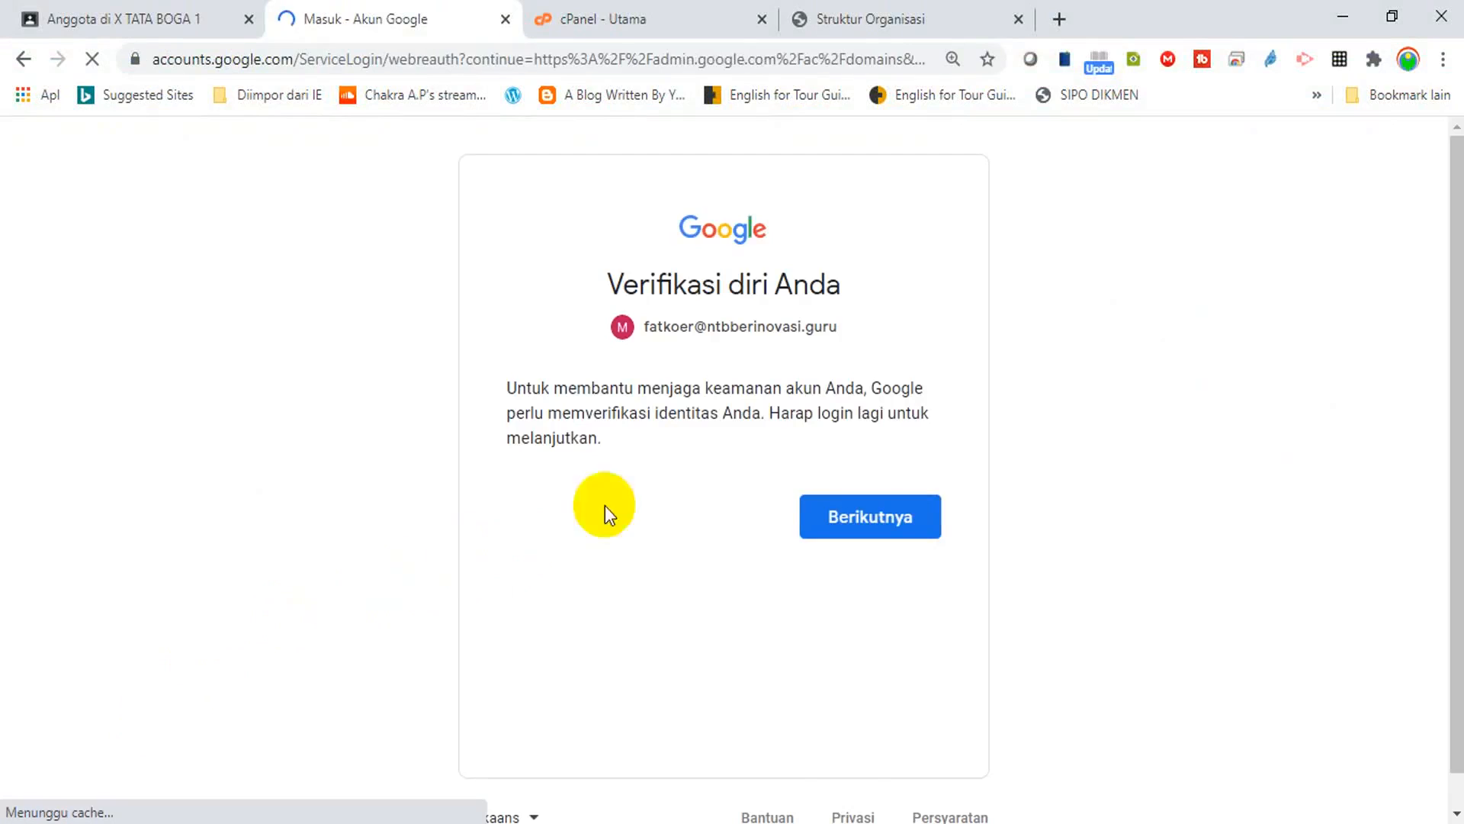
click(857, 528)
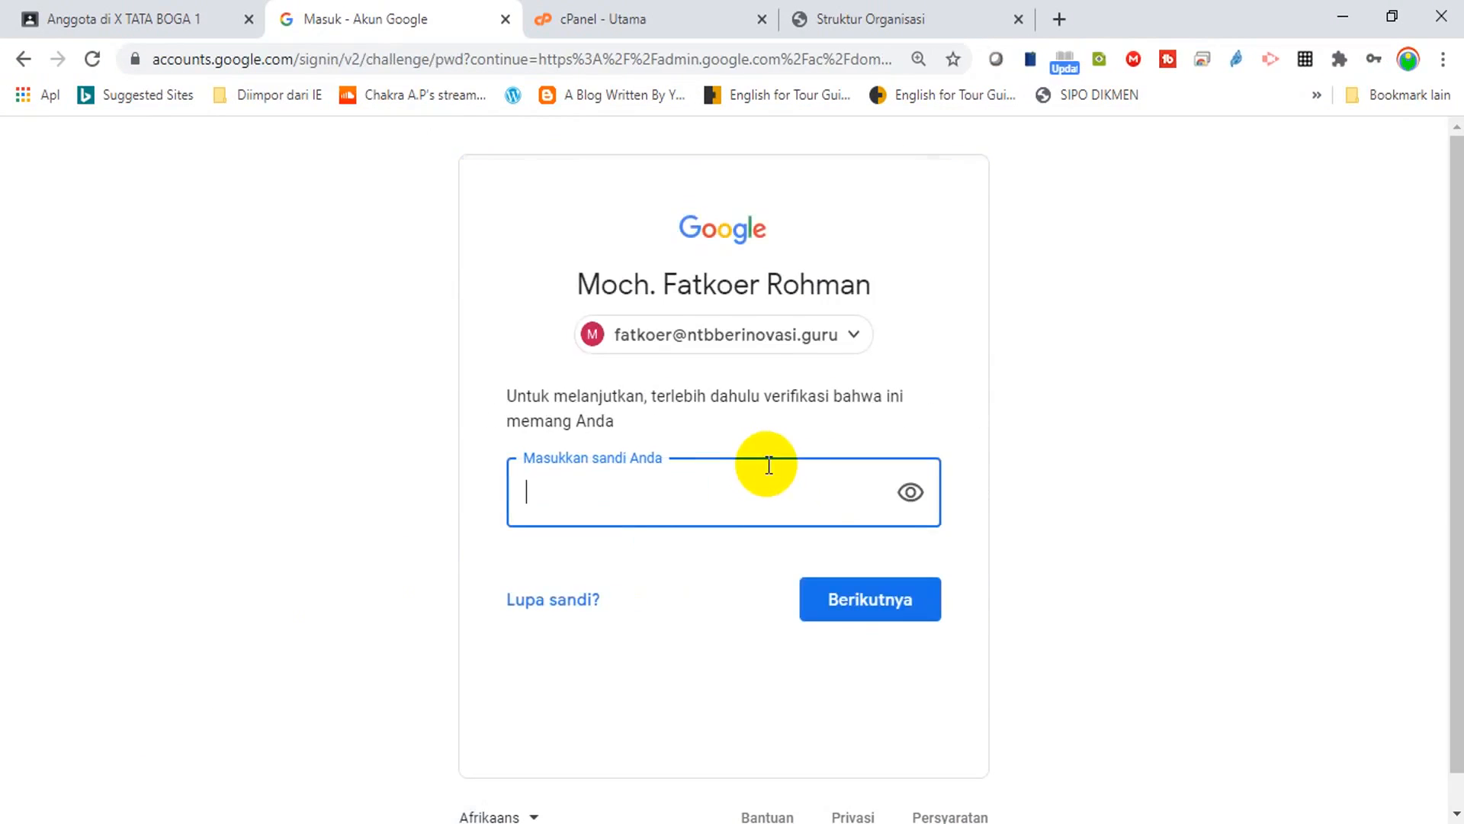
text(•••••••••)
key(Return)
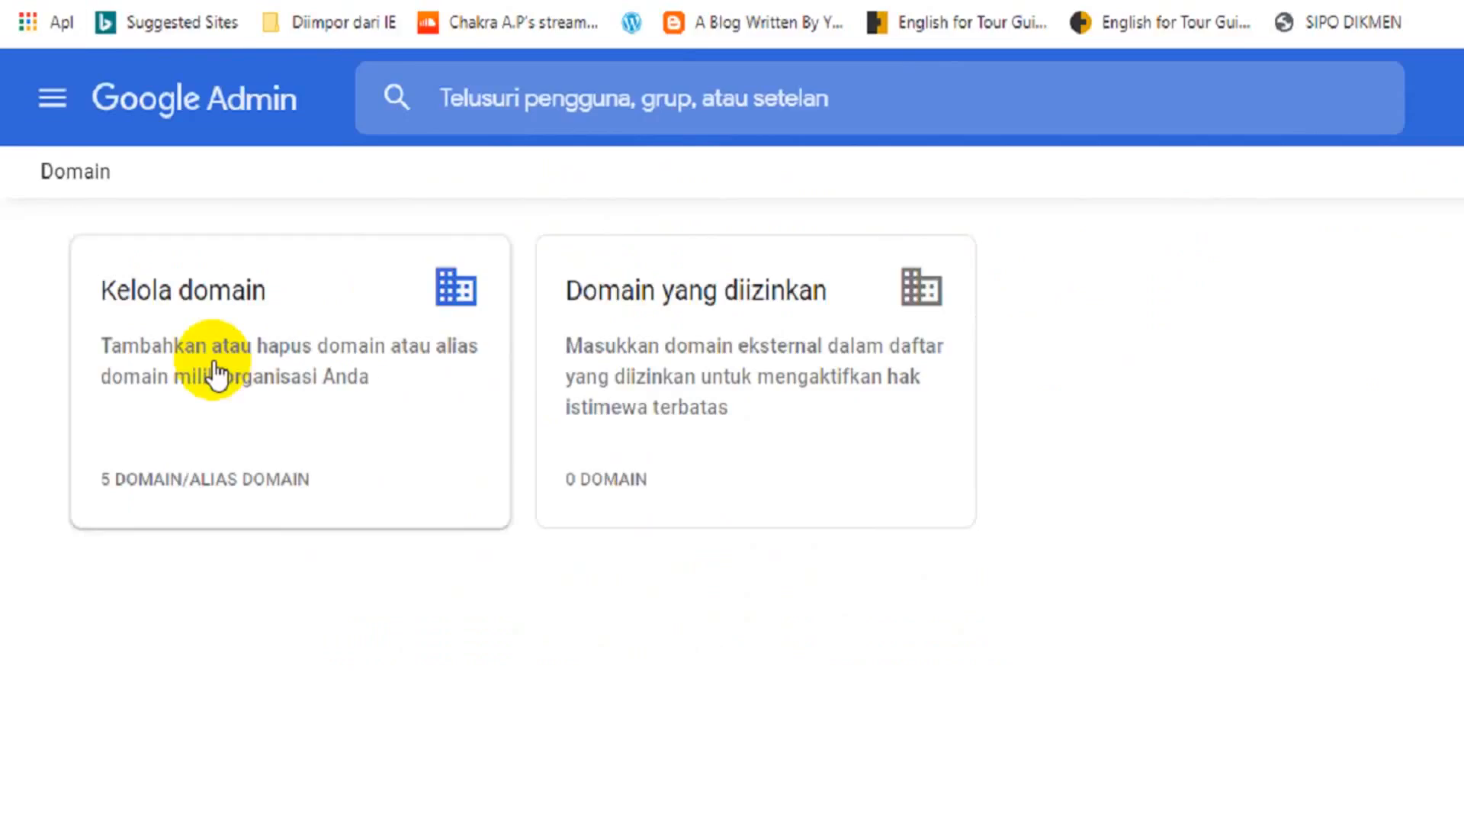
Open Kelola domain to list sman1tanjung.sch.id and the other domains with their verification status.
click(174, 371)
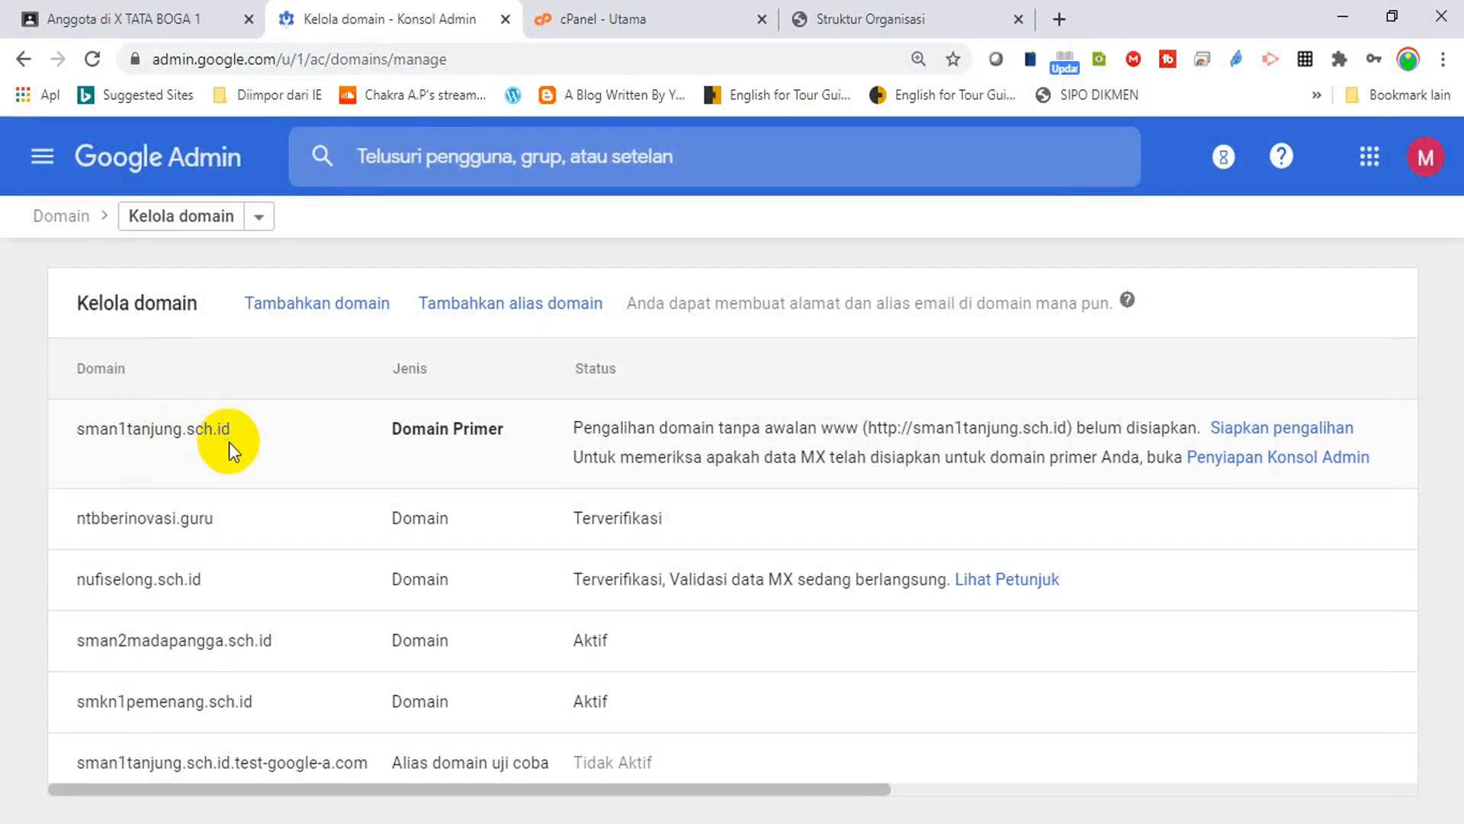
mouse_move(164, 519)
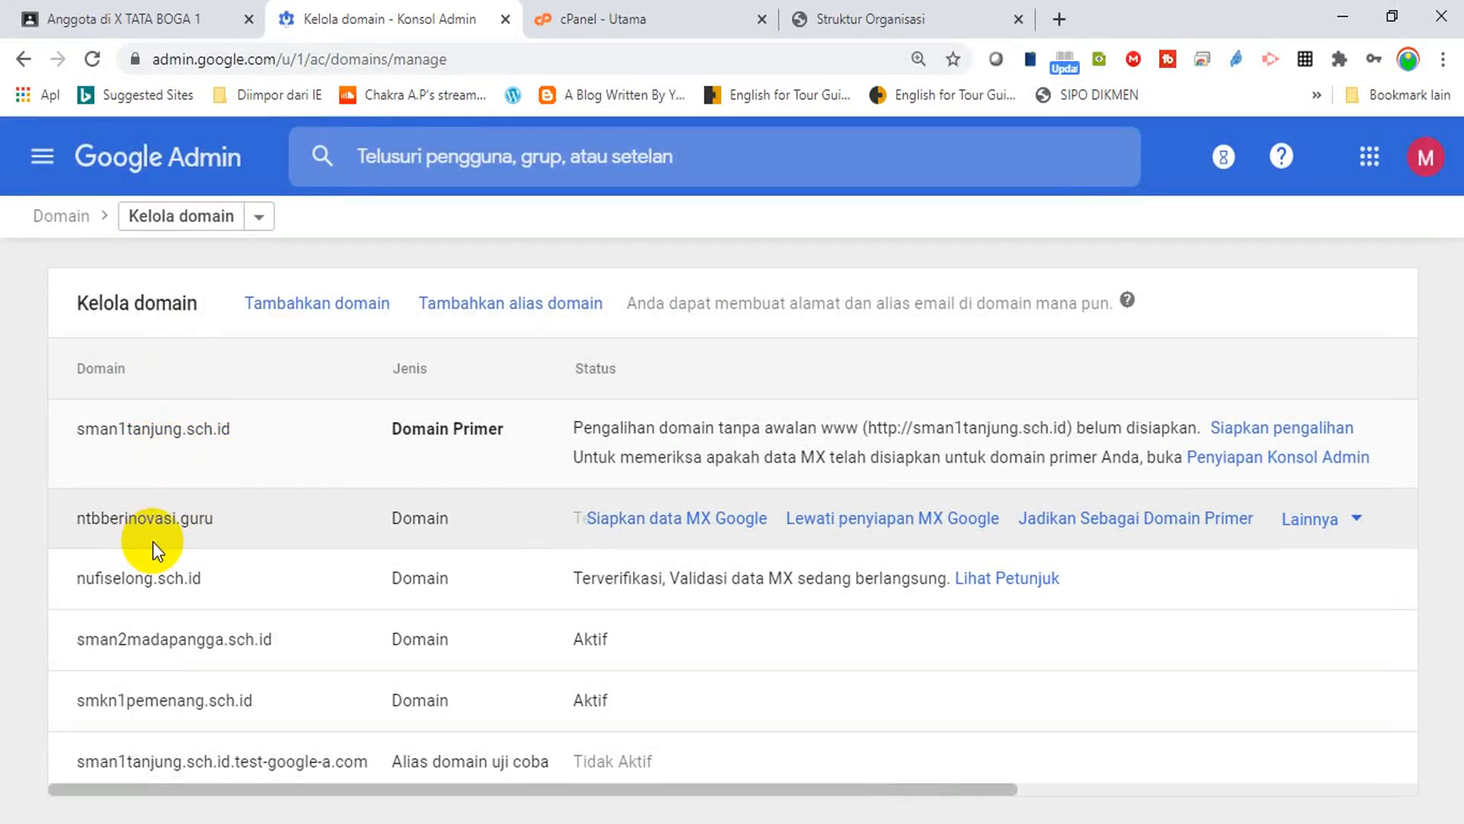
mouse_move(149, 564)
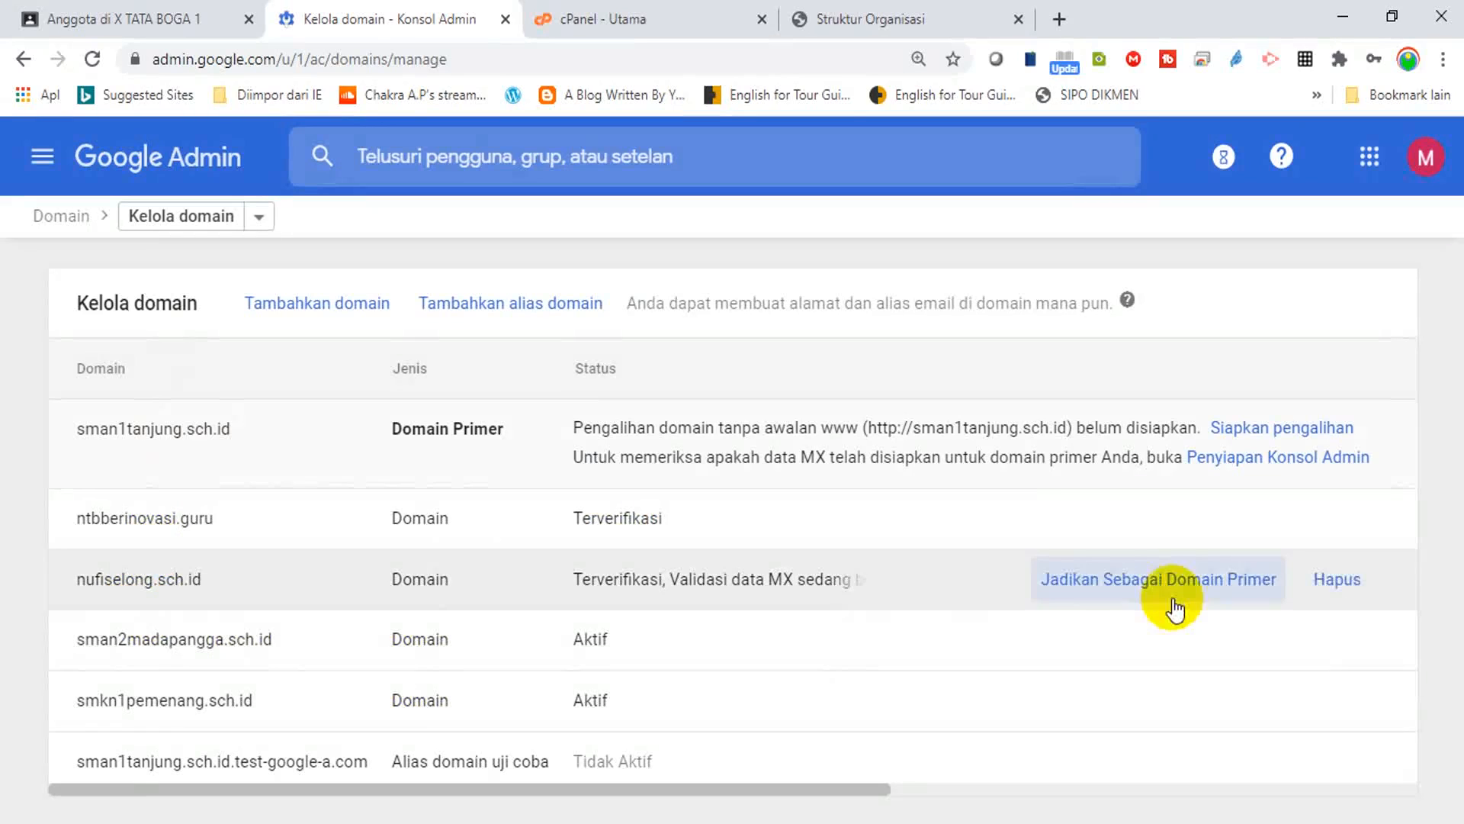
mouse_move(1084, 538)
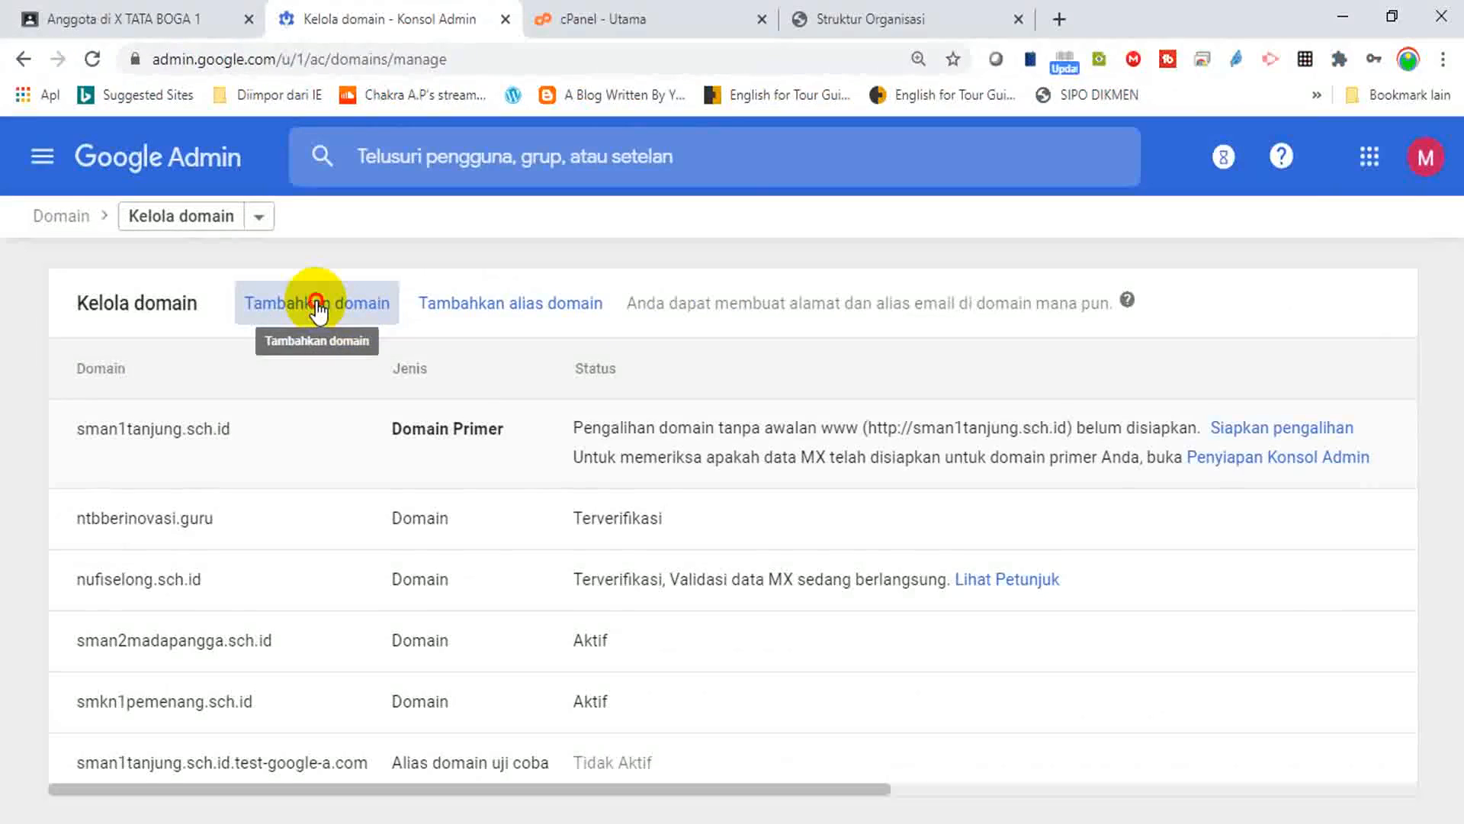
Add the domain smamuhtual.sch.id via Tambahkan domain and continue to ownership verification.
click(318, 307)
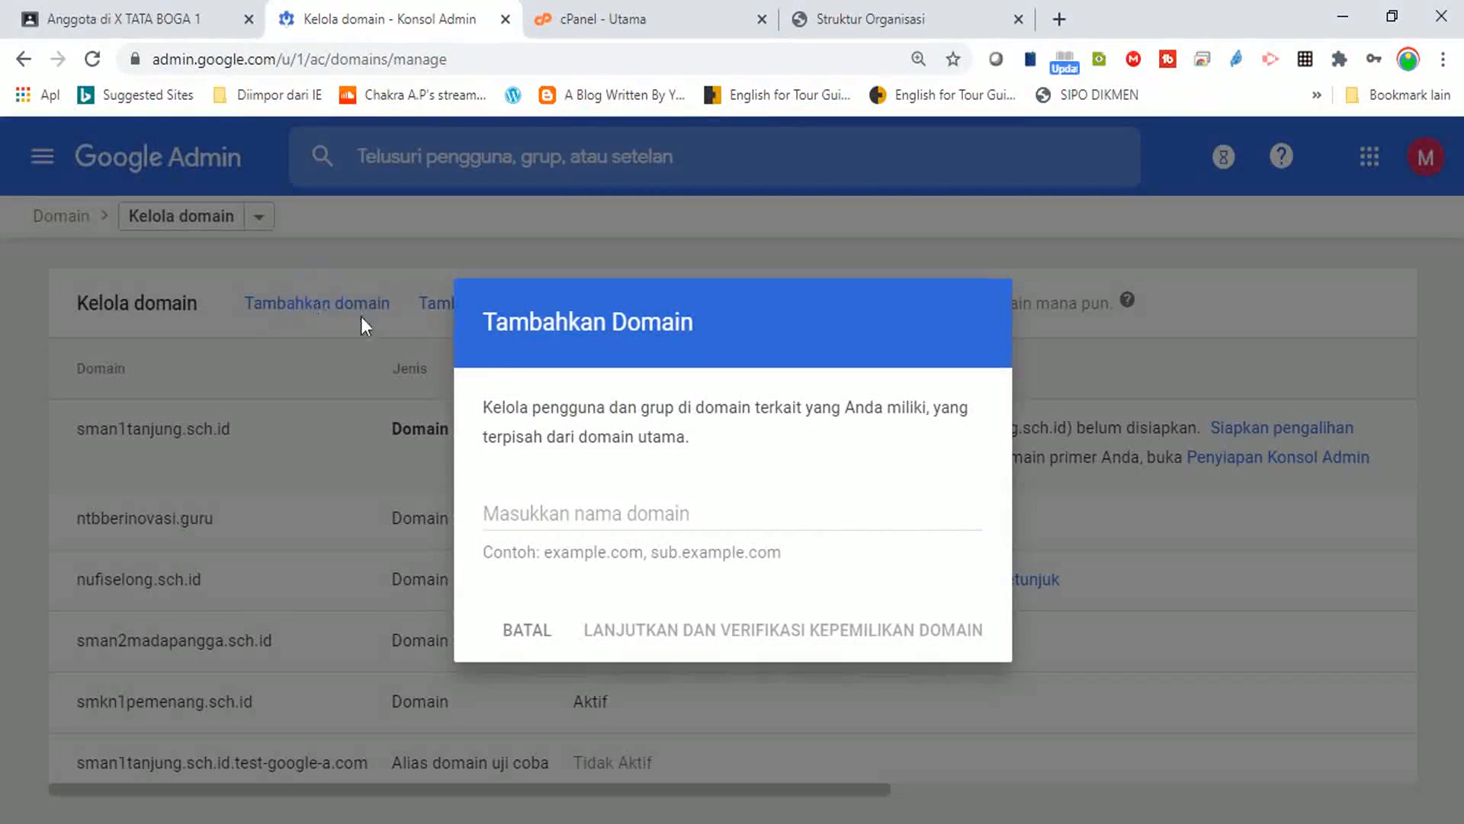
click(537, 510)
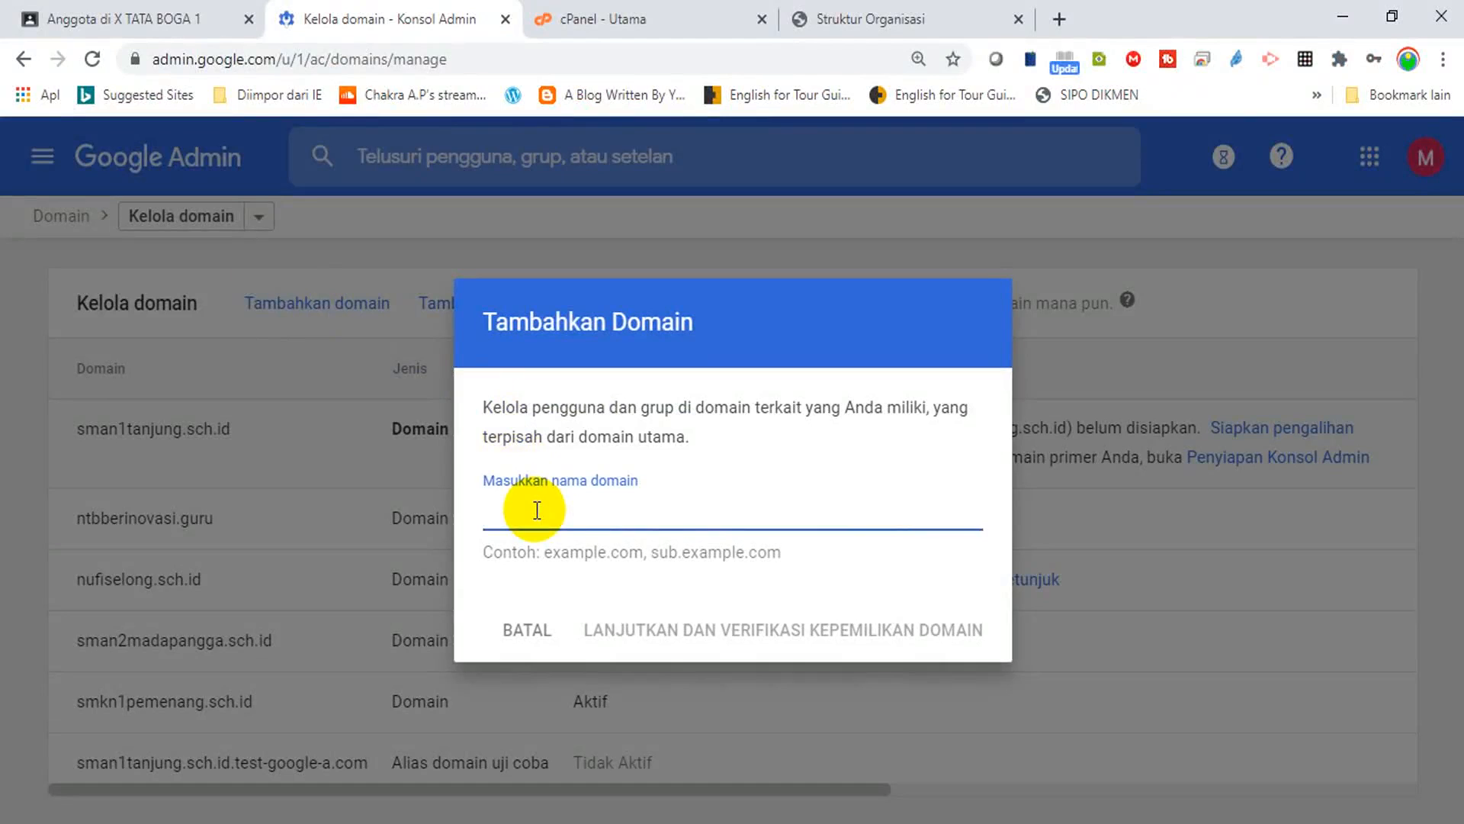
text(smamuhtual.sch.id)
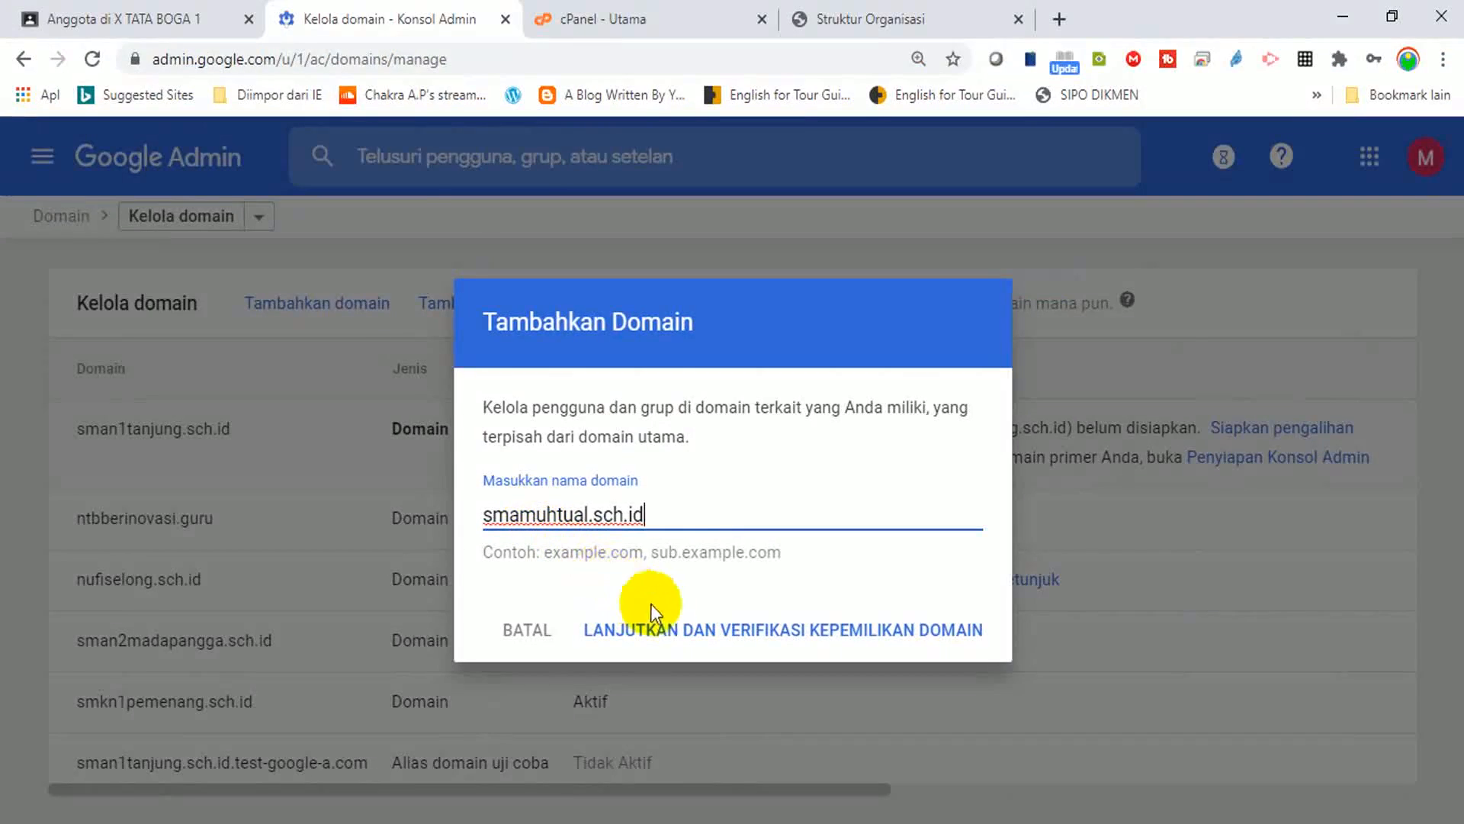
click(773, 645)
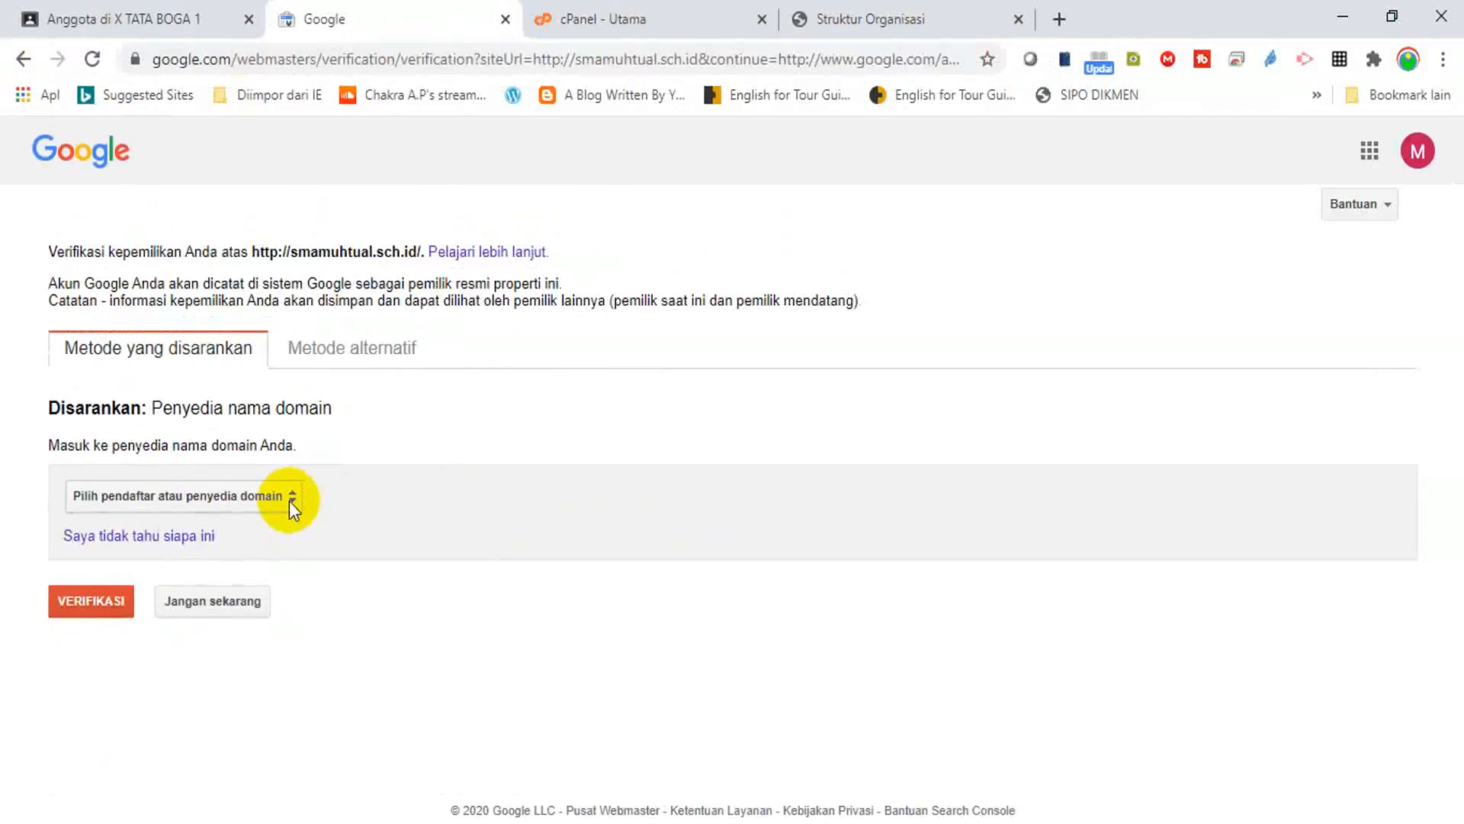
Set the domain provider to Lainnya to reveal the TXT verification record.
click(1069, 420)
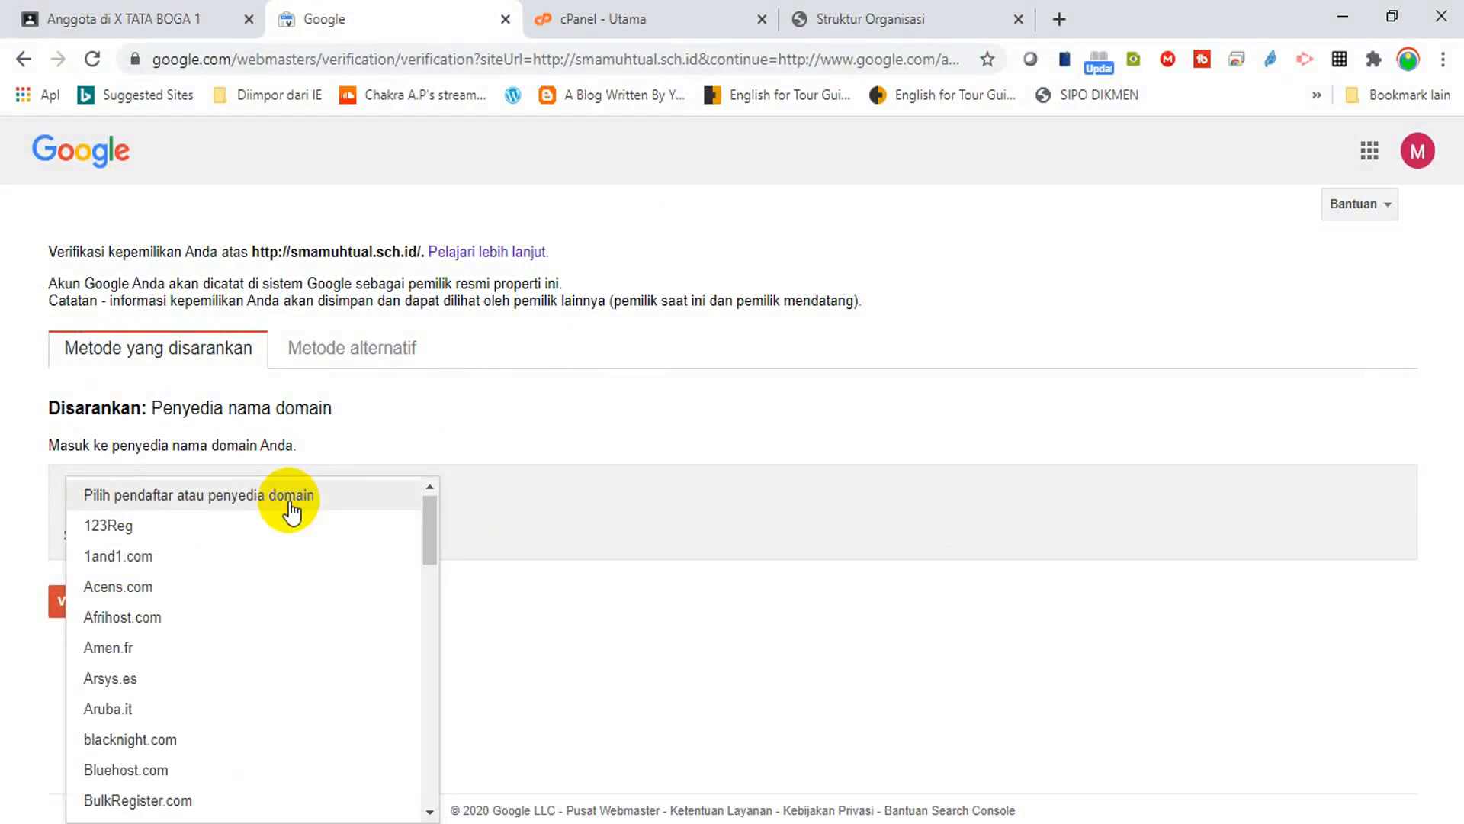
click(433, 518)
drag(433, 519, 429, 781)
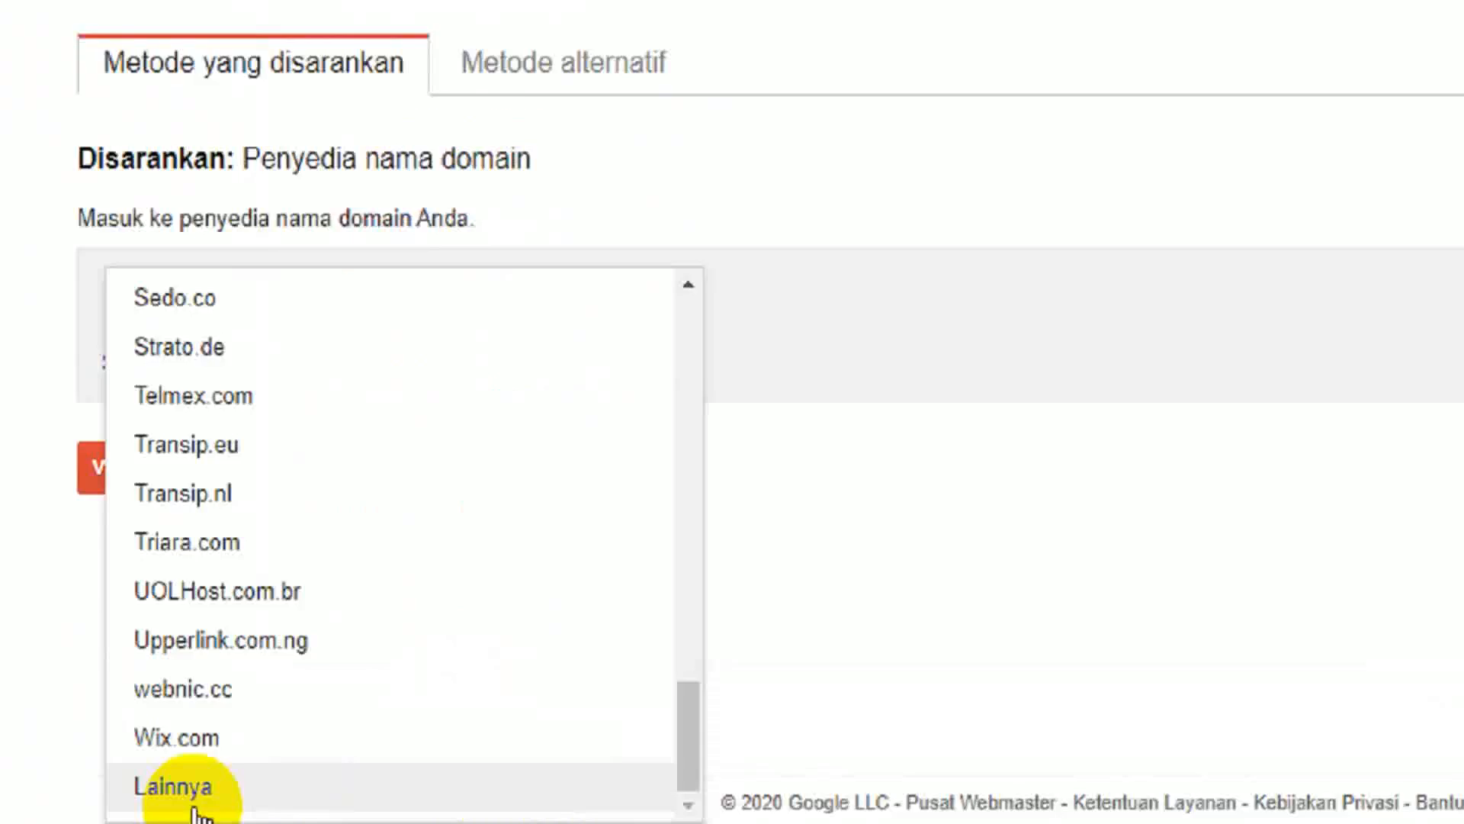
click(120, 809)
double_click(121, 813)
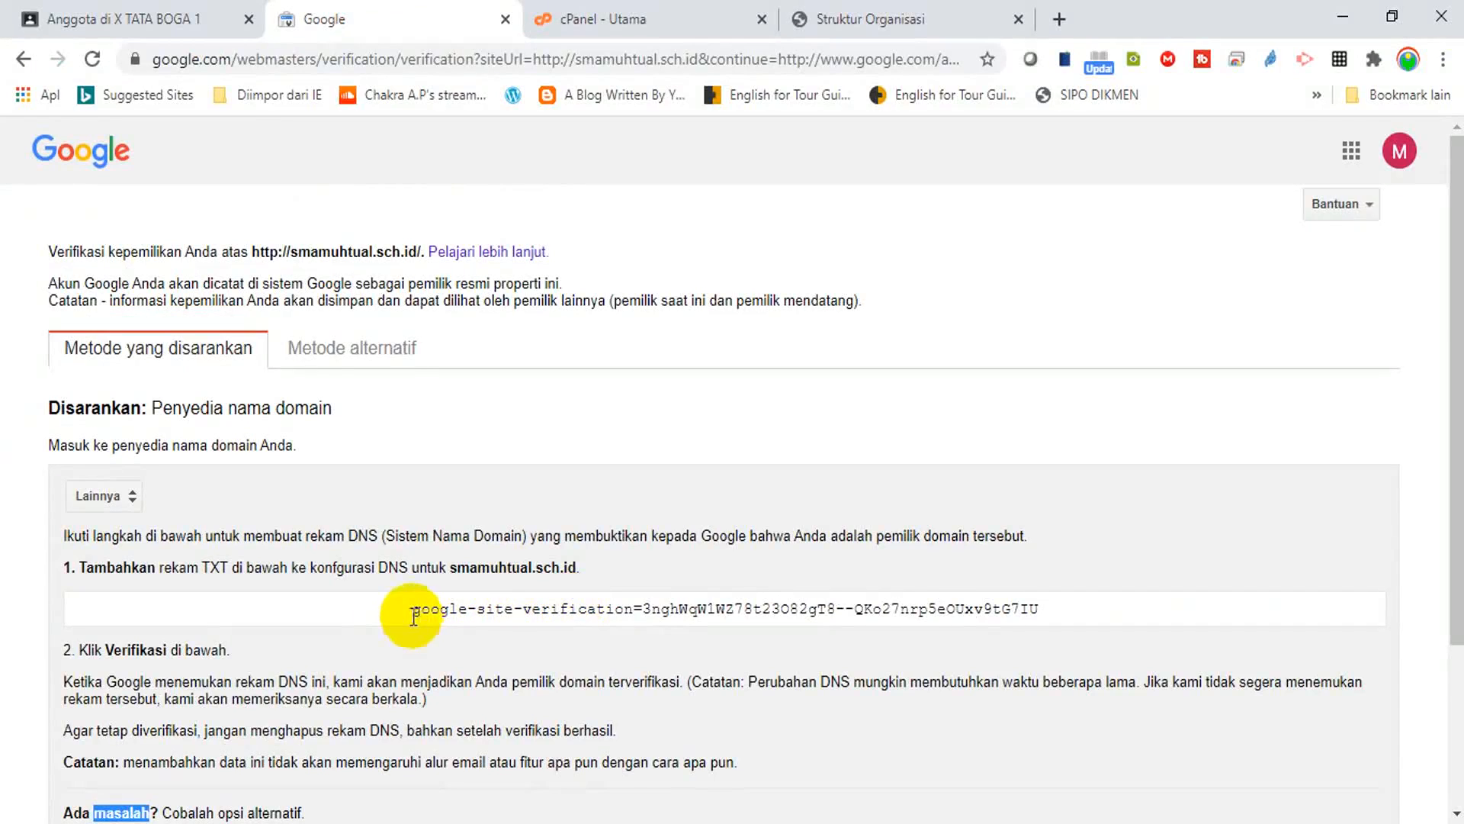
Select the full google-site-verification TXT code on the page.
drag(413, 616, 1052, 608)
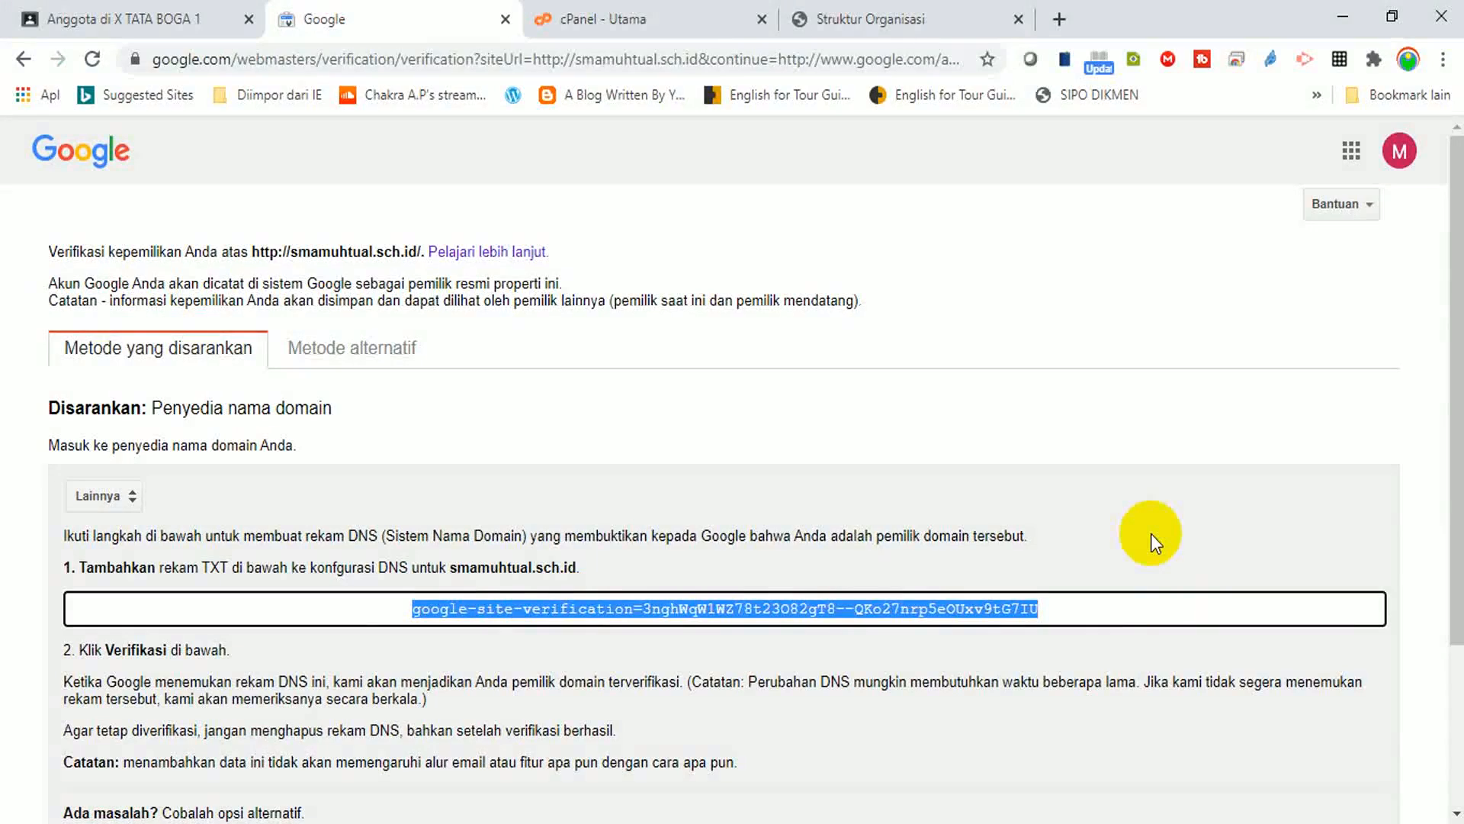
key(ctrl+f)
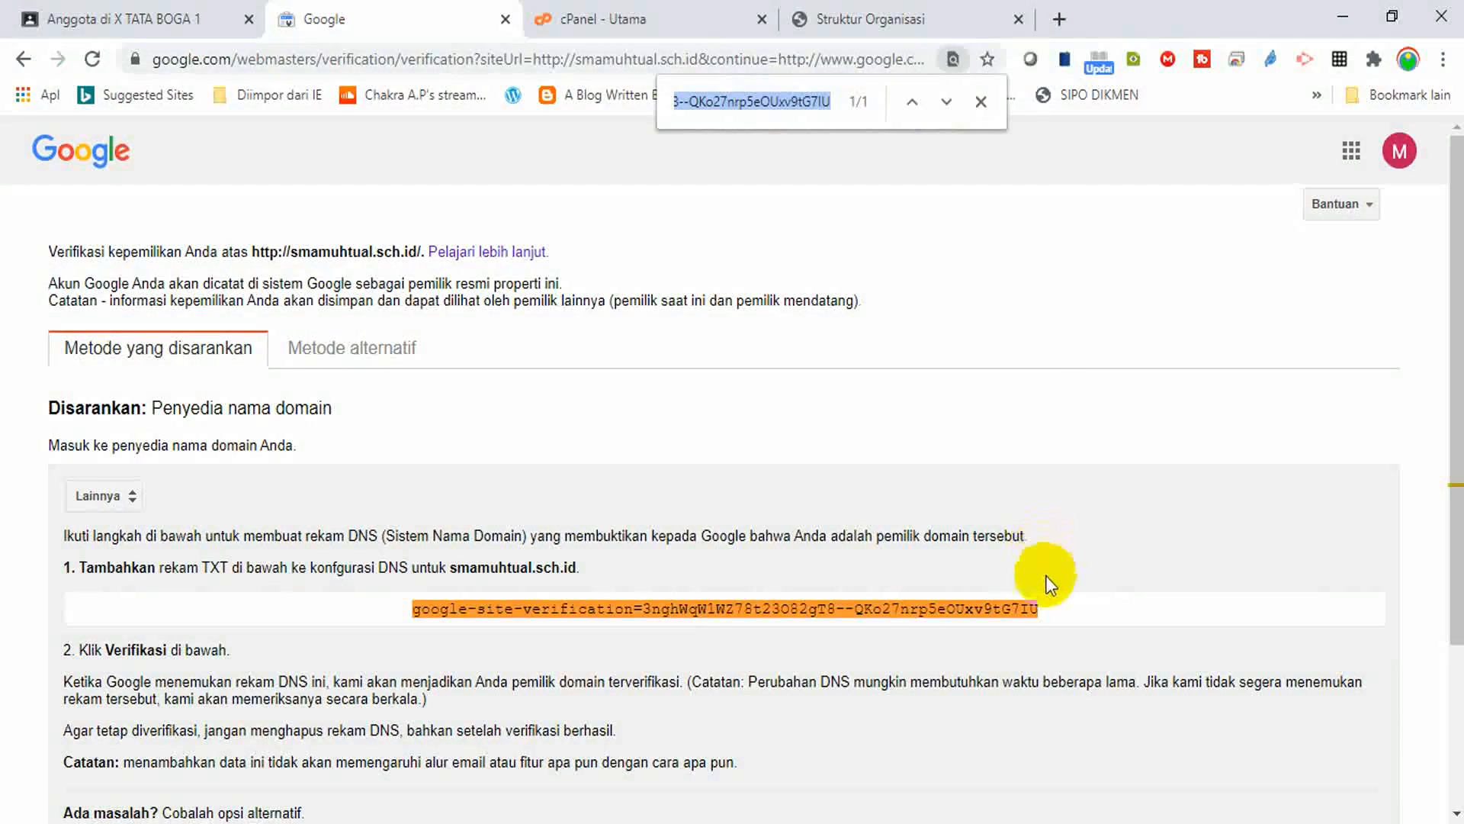
click(981, 101)
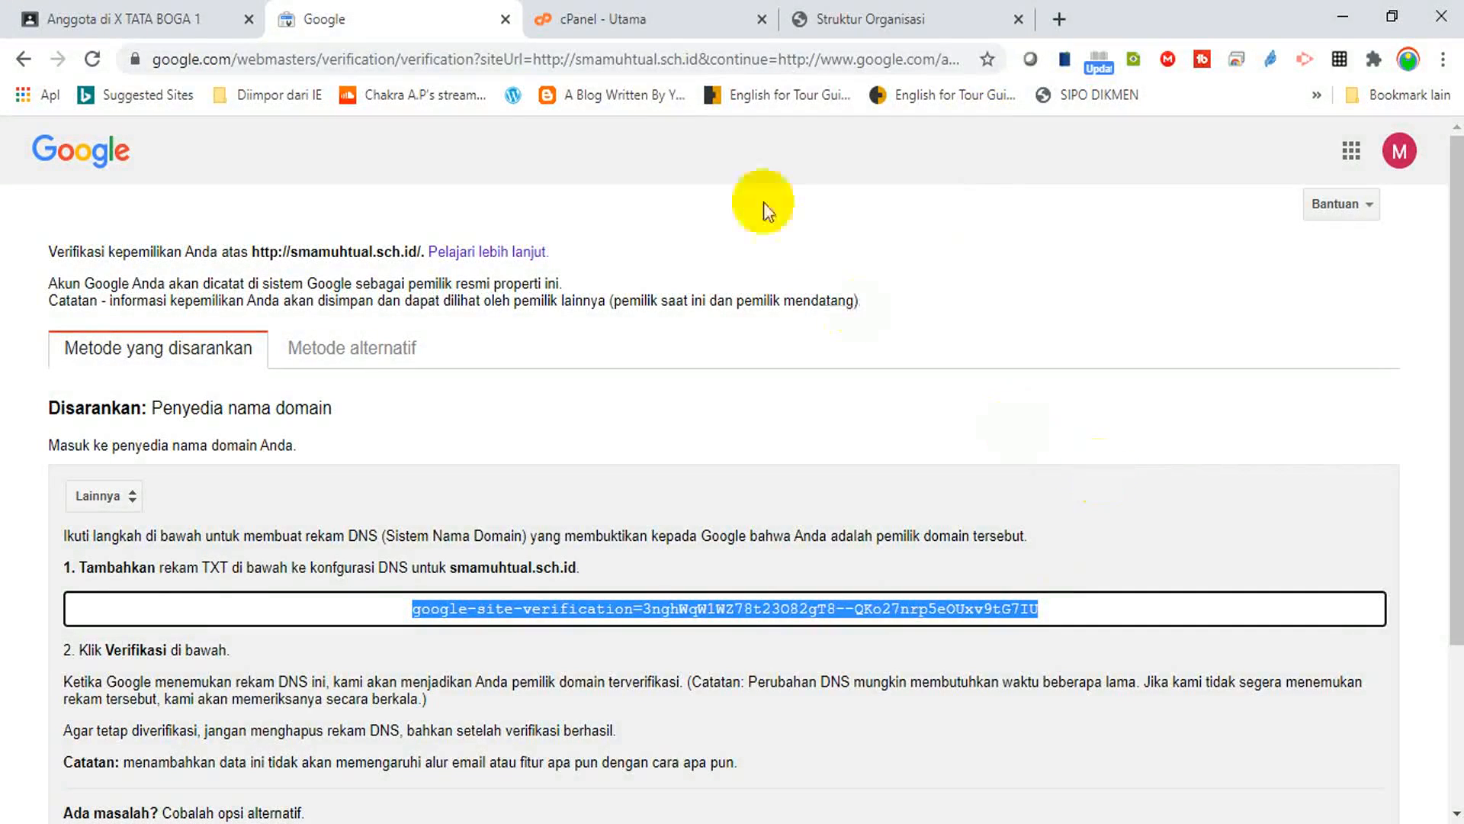
In cPanel's Zone Editor, manage smamuhtual.sch.id and start a new TXT record.
click(610, 22)
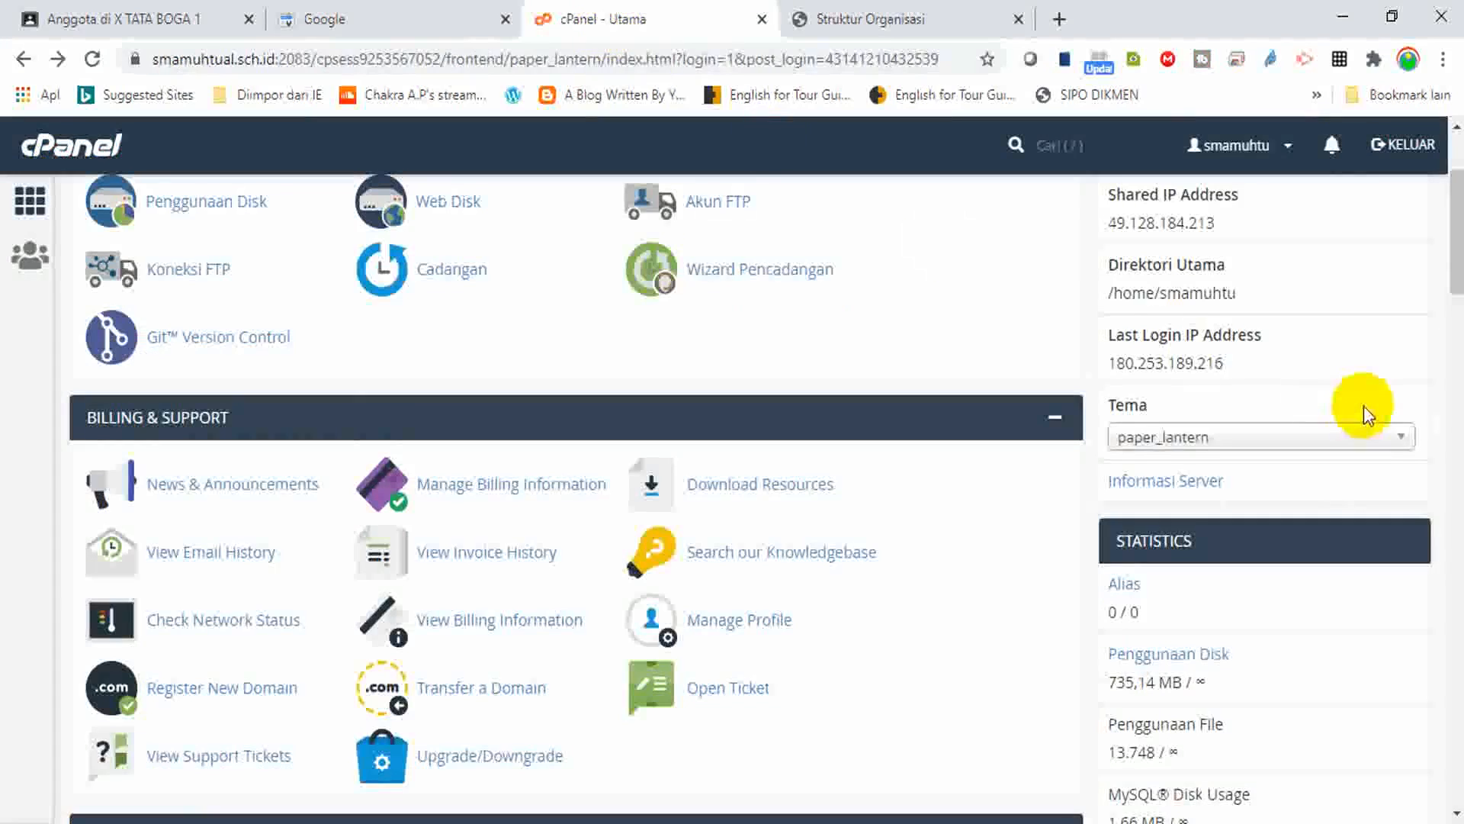
mouse_move(1456, 228)
mouse_down()
mouse_move(1456, 272)
mouse_move(1456, 231)
mouse_move(1457, 245)
mouse_up()
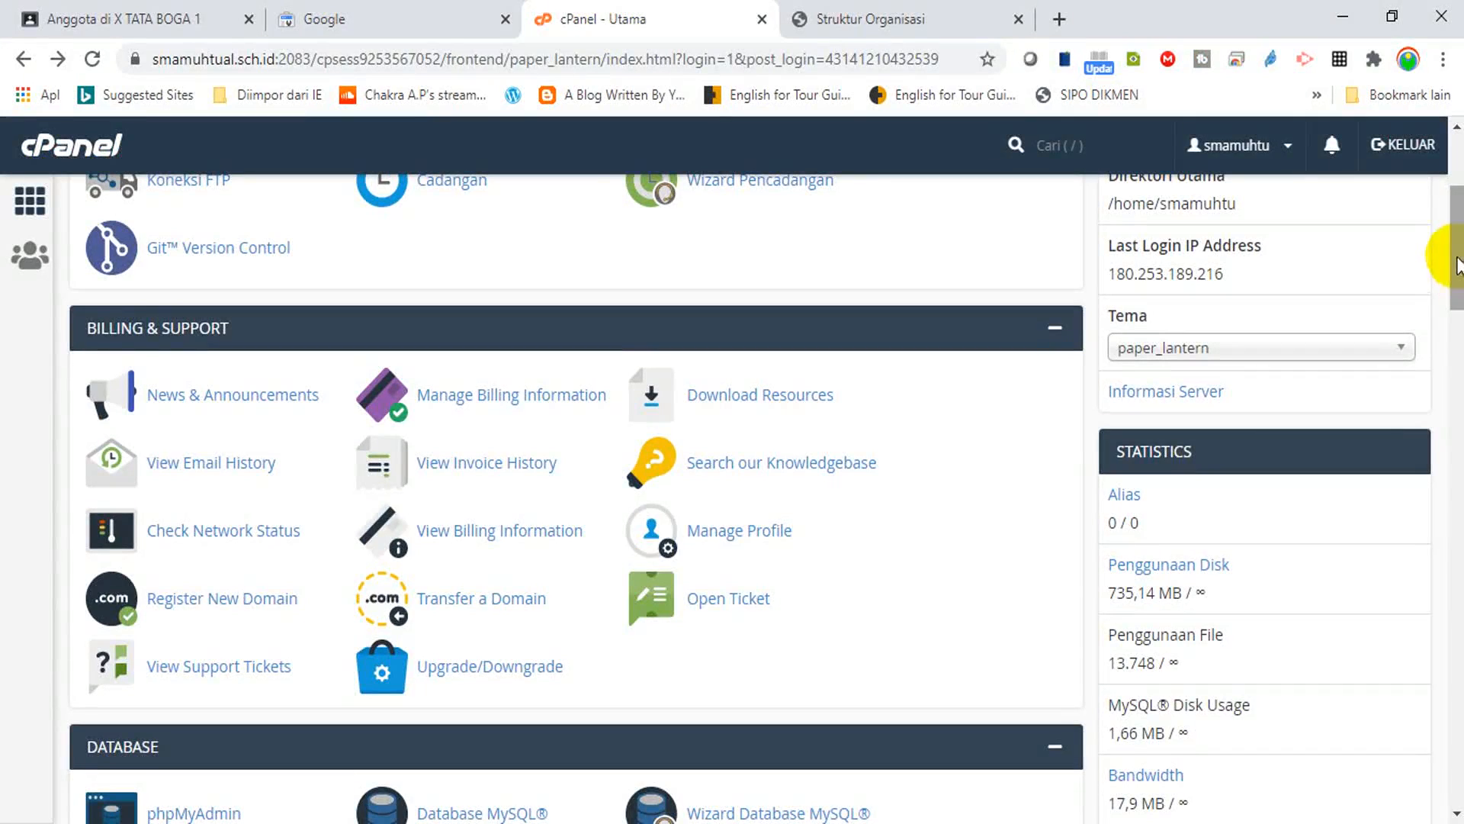
drag(1457, 263, 1456, 356)
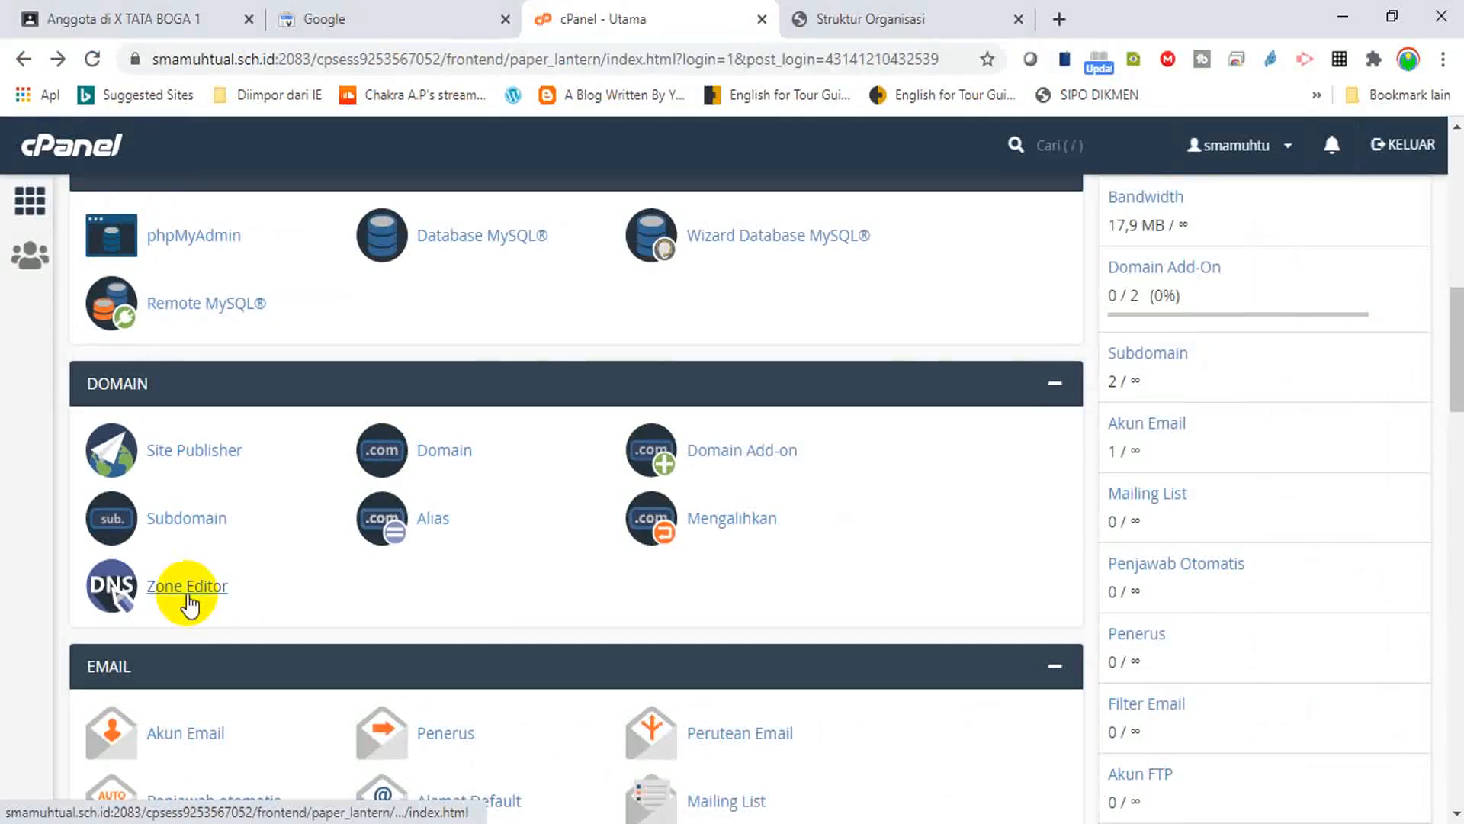
click(748, 603)
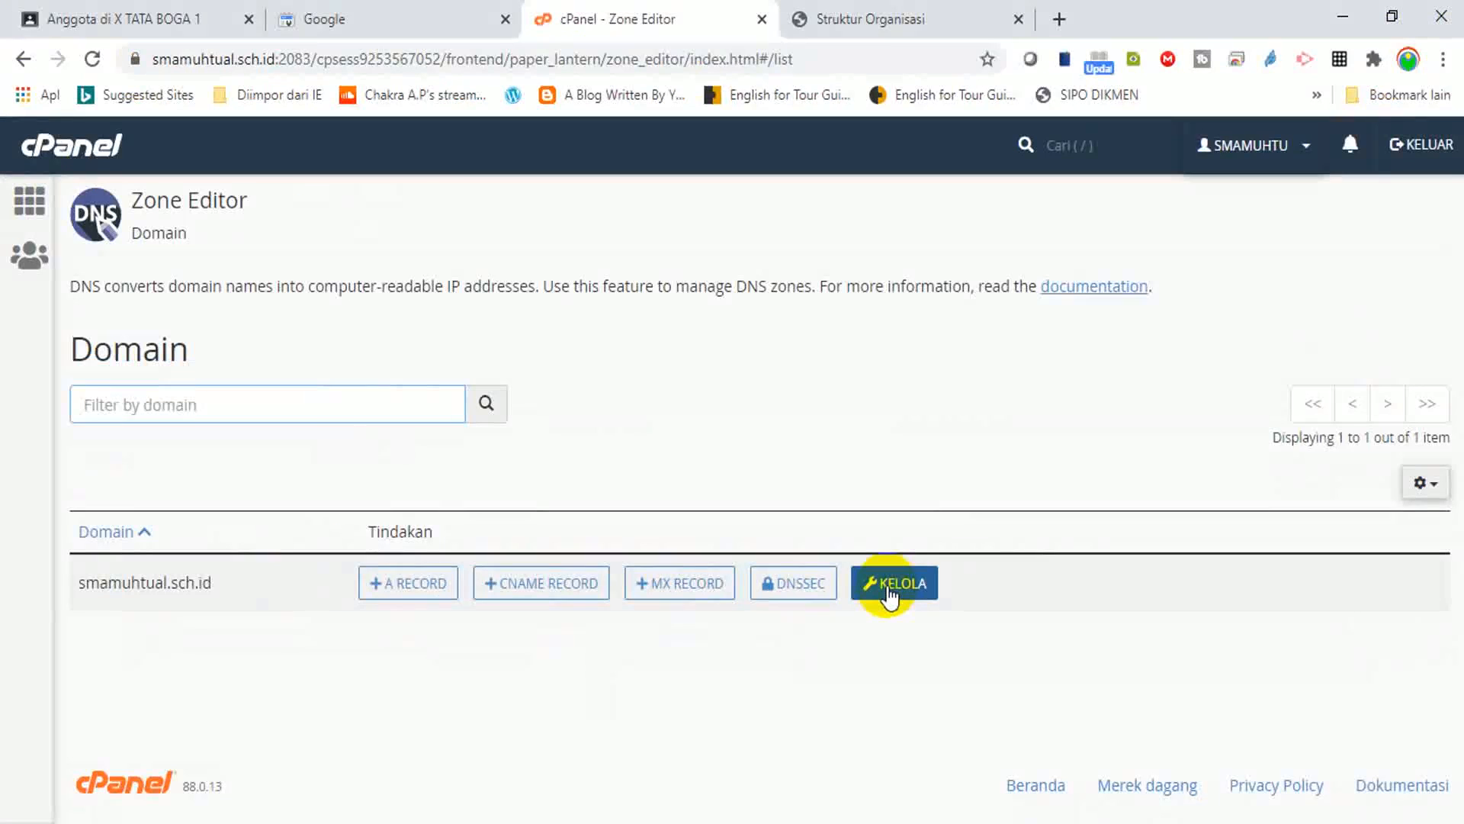
click(888, 593)
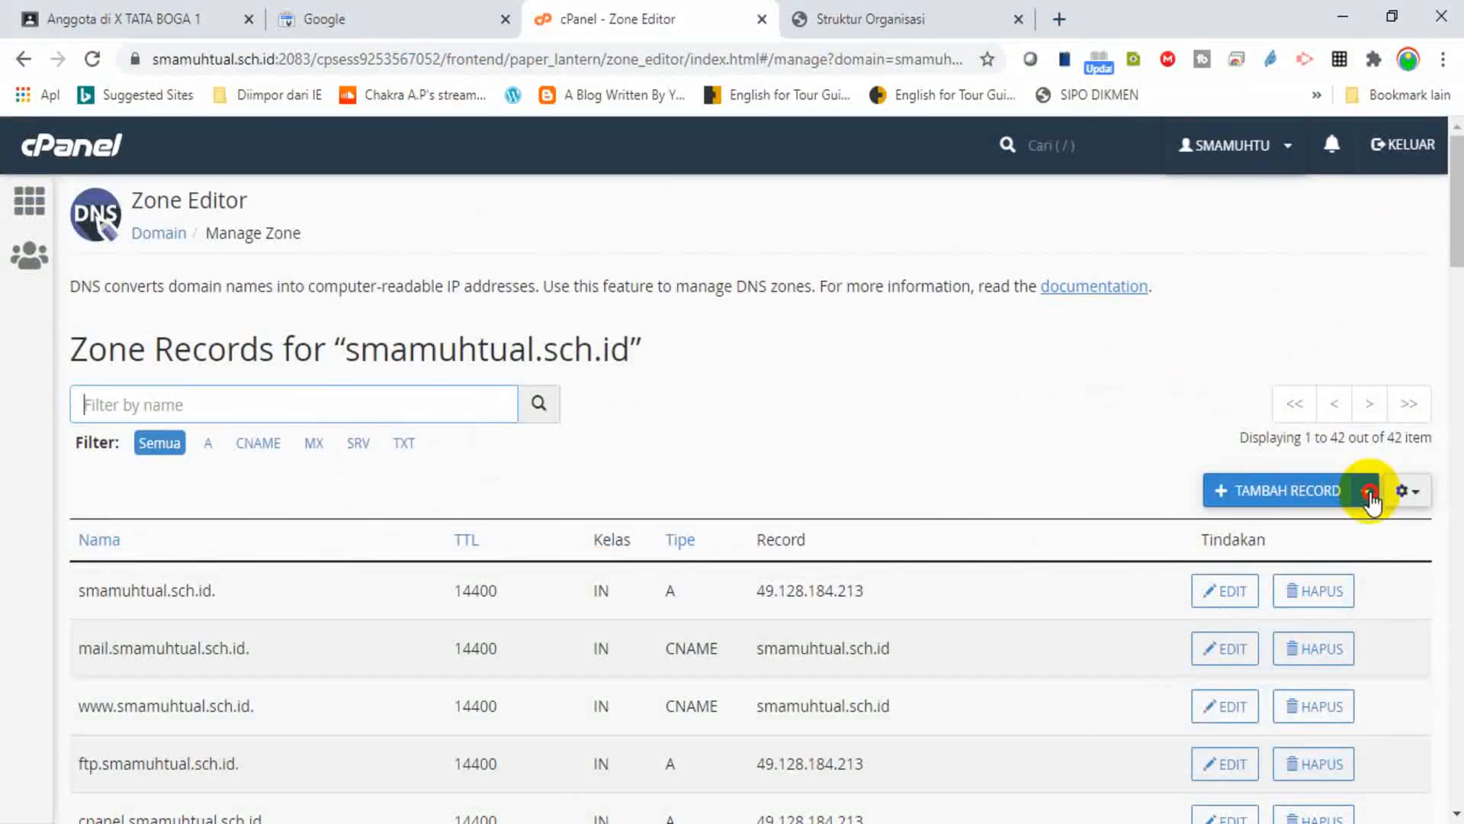
click(1087, 424)
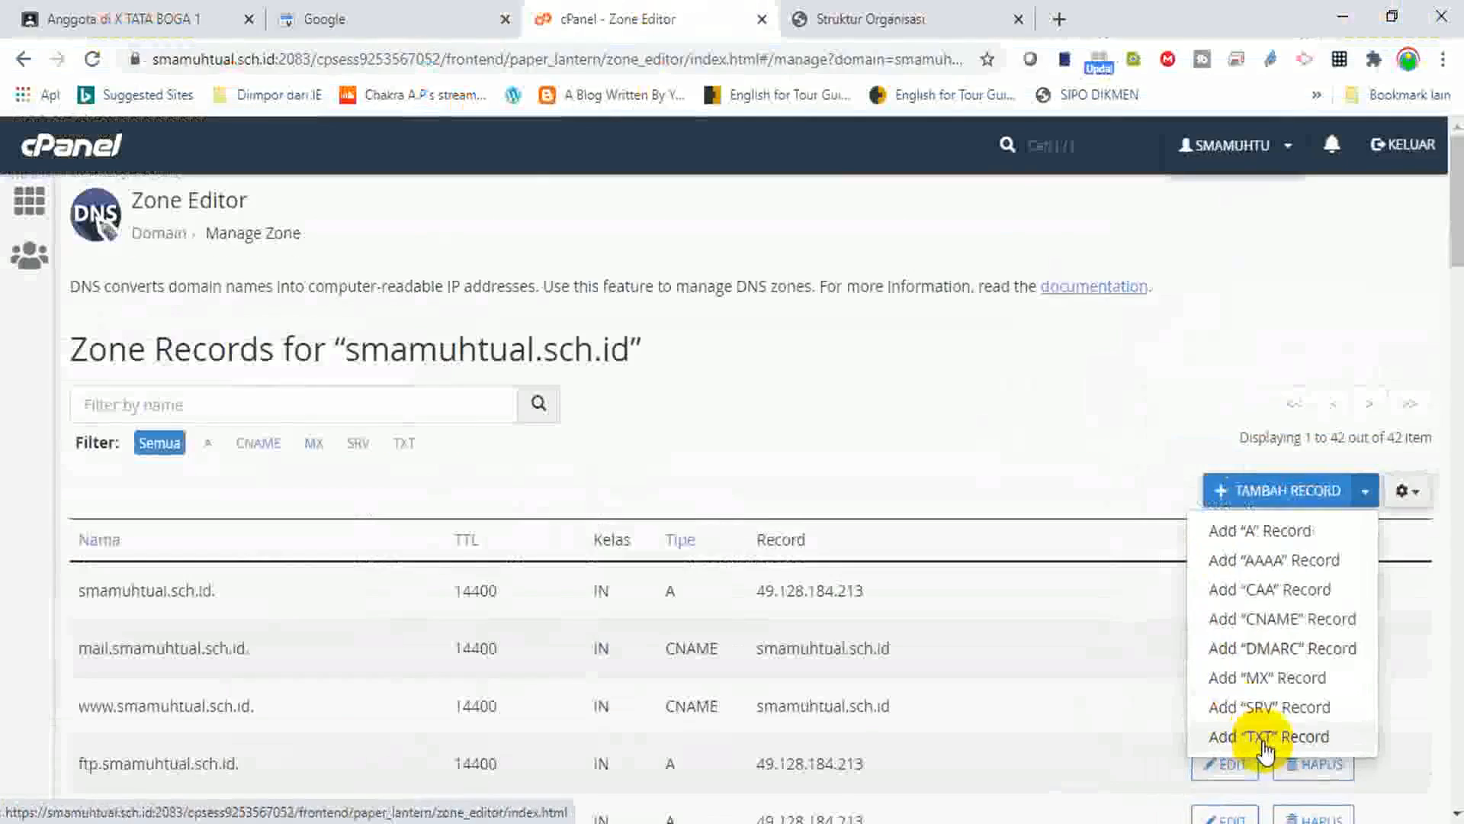
click(1262, 738)
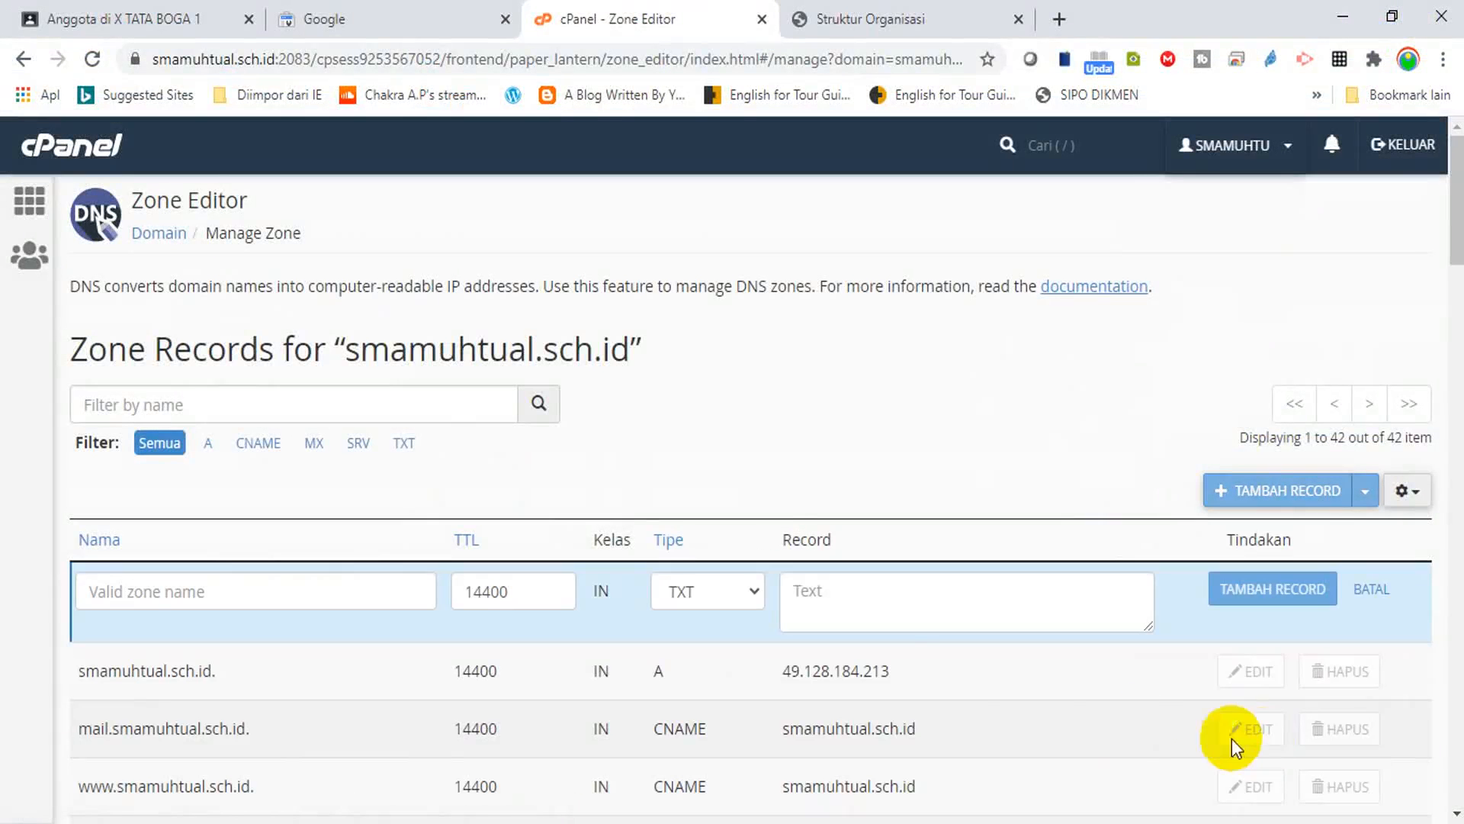
Save a TXT record named smamuhtual.sch.id. holding the pasted google-site-verification value.
click(842, 600)
click(361, 15)
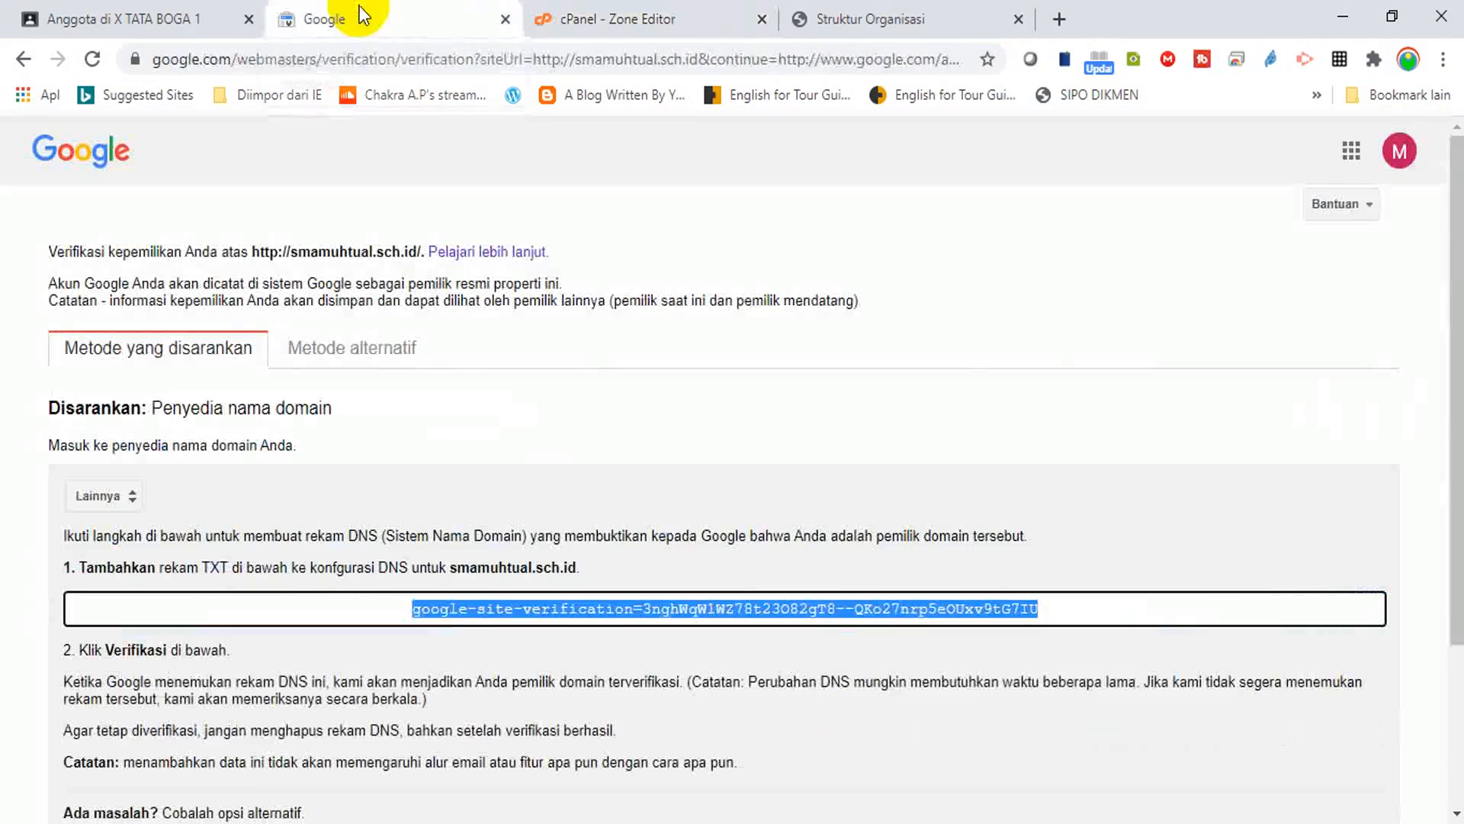
click(715, 17)
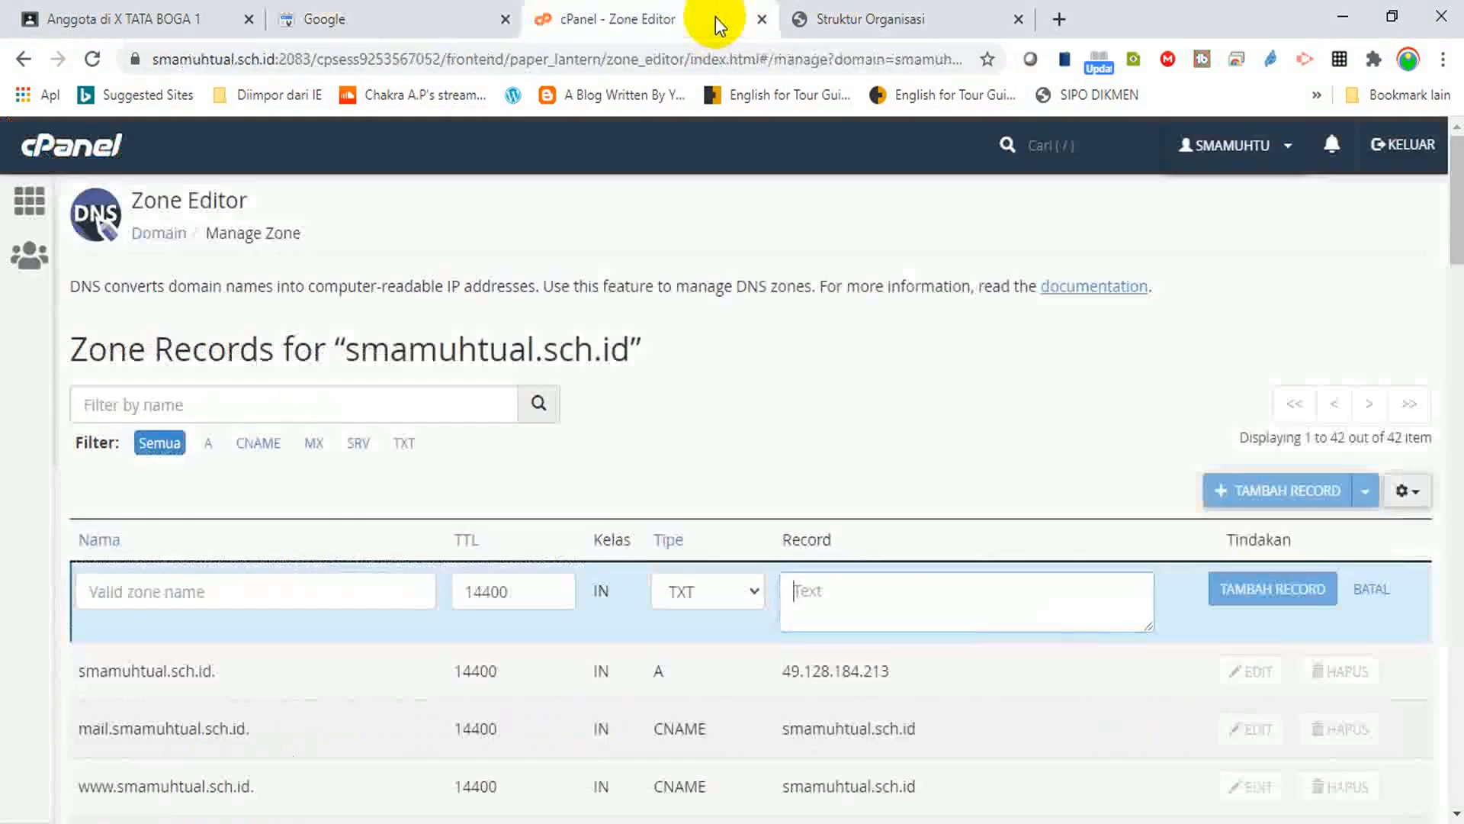
text(google-site-verification=3nghWqW1WZ78t23O82gT8--QKo27nrp5eOUxv9tG7IU)
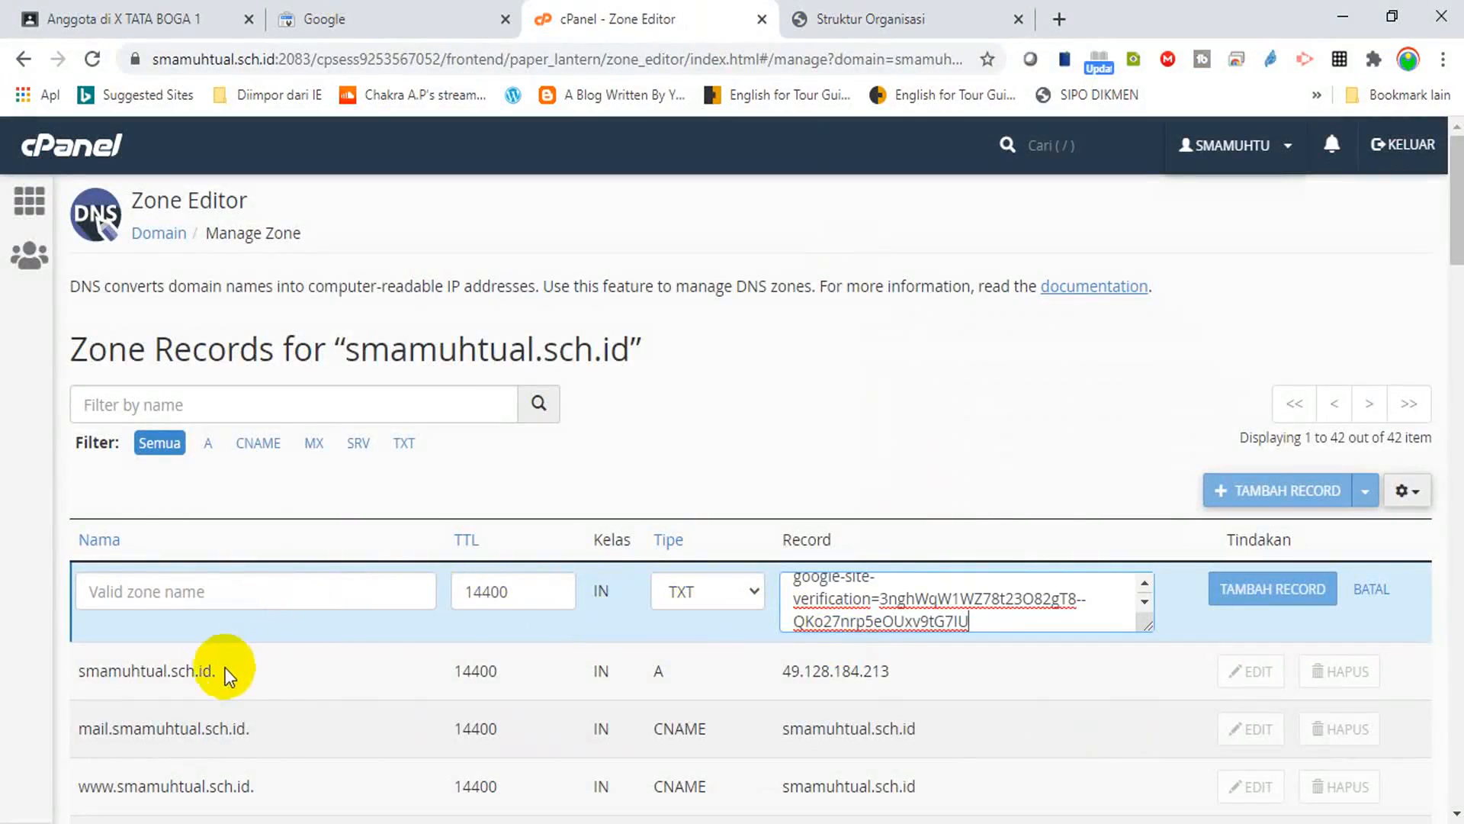
drag(223, 670, 71, 679)
key(ctrl+c)
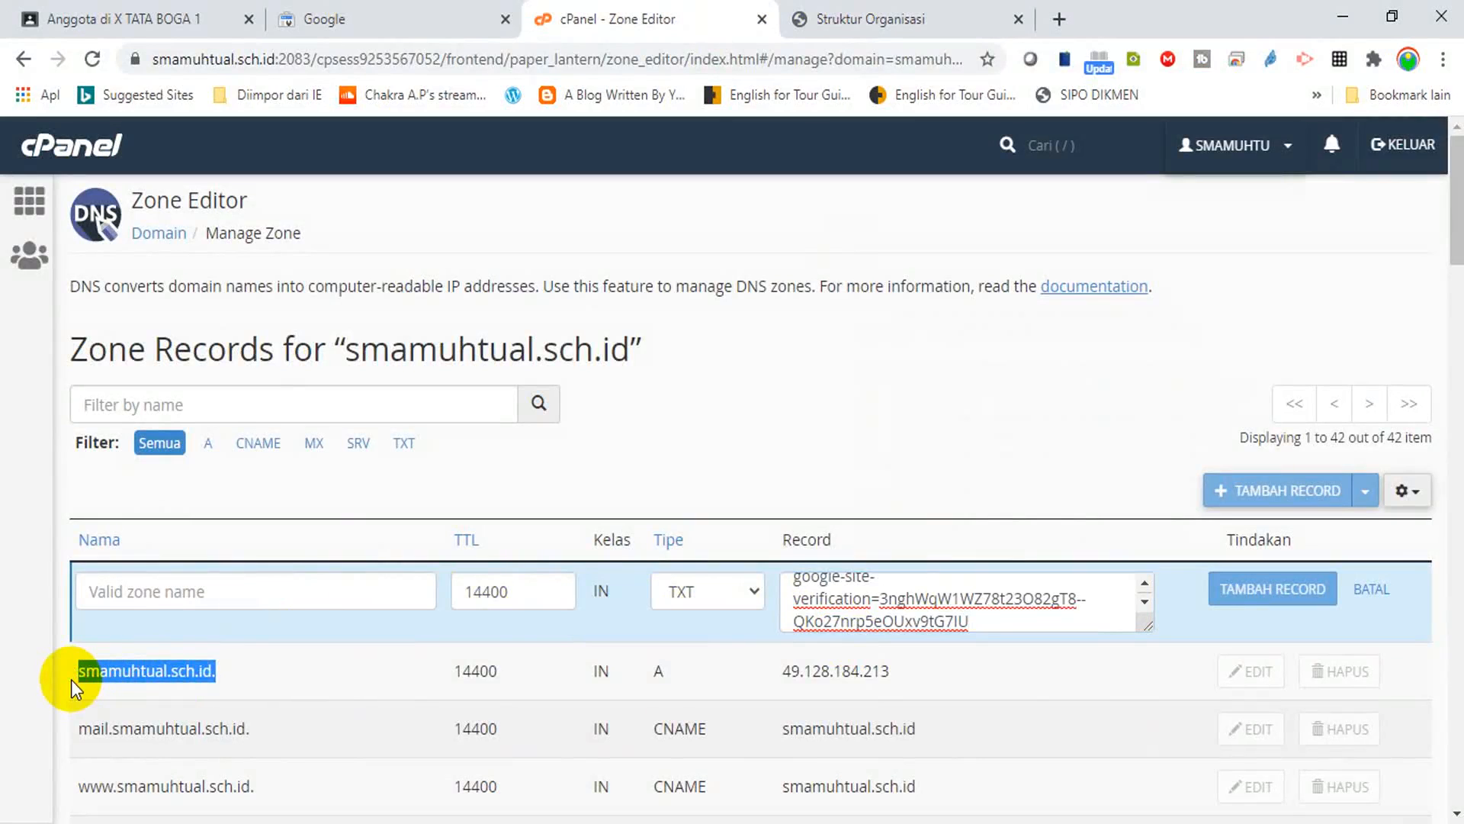
click(192, 608)
key(ctrl+v)
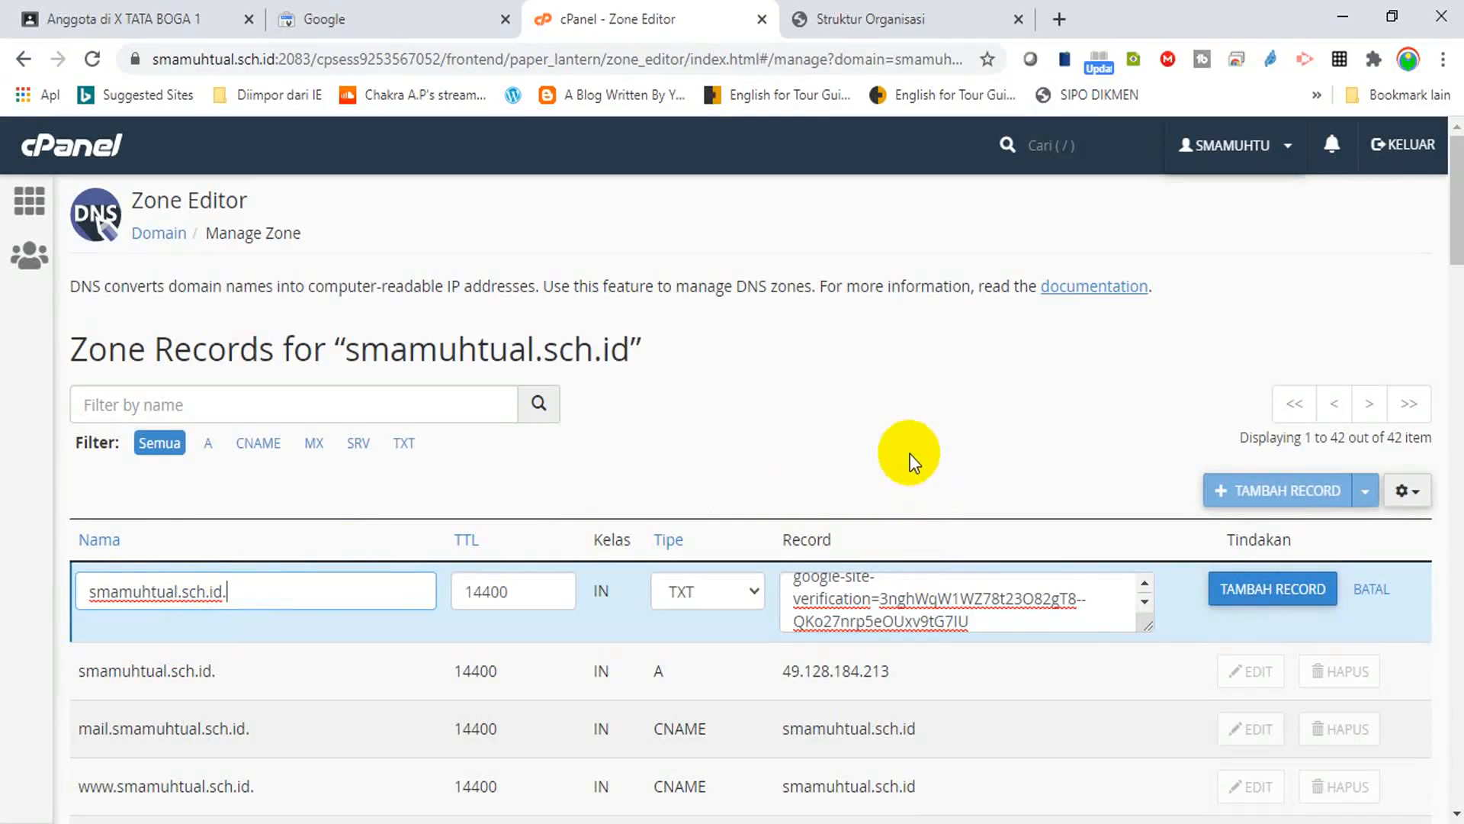
click(1103, 456)
drag(1102, 456, 1048, 429)
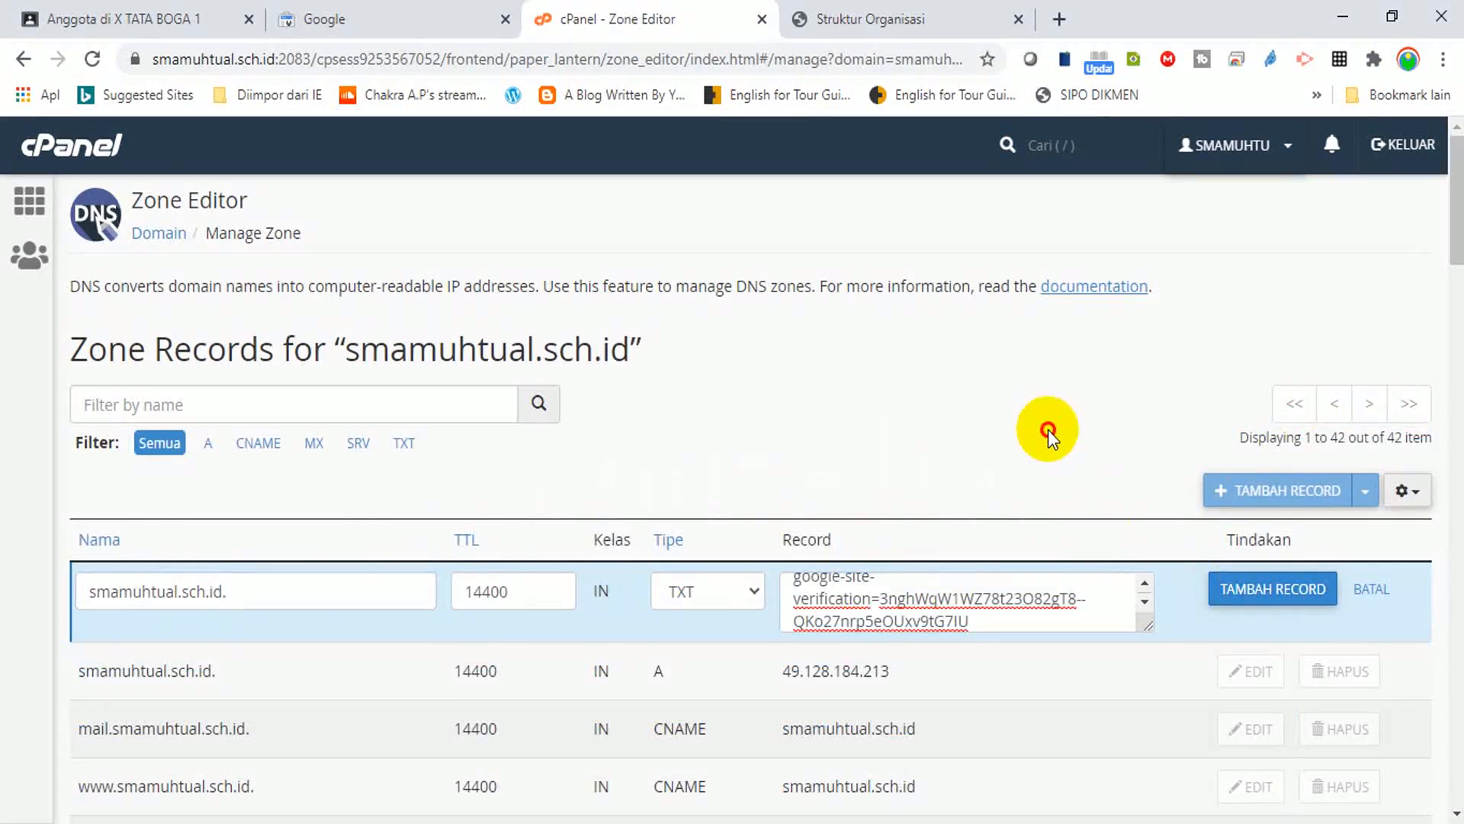
click(1249, 598)
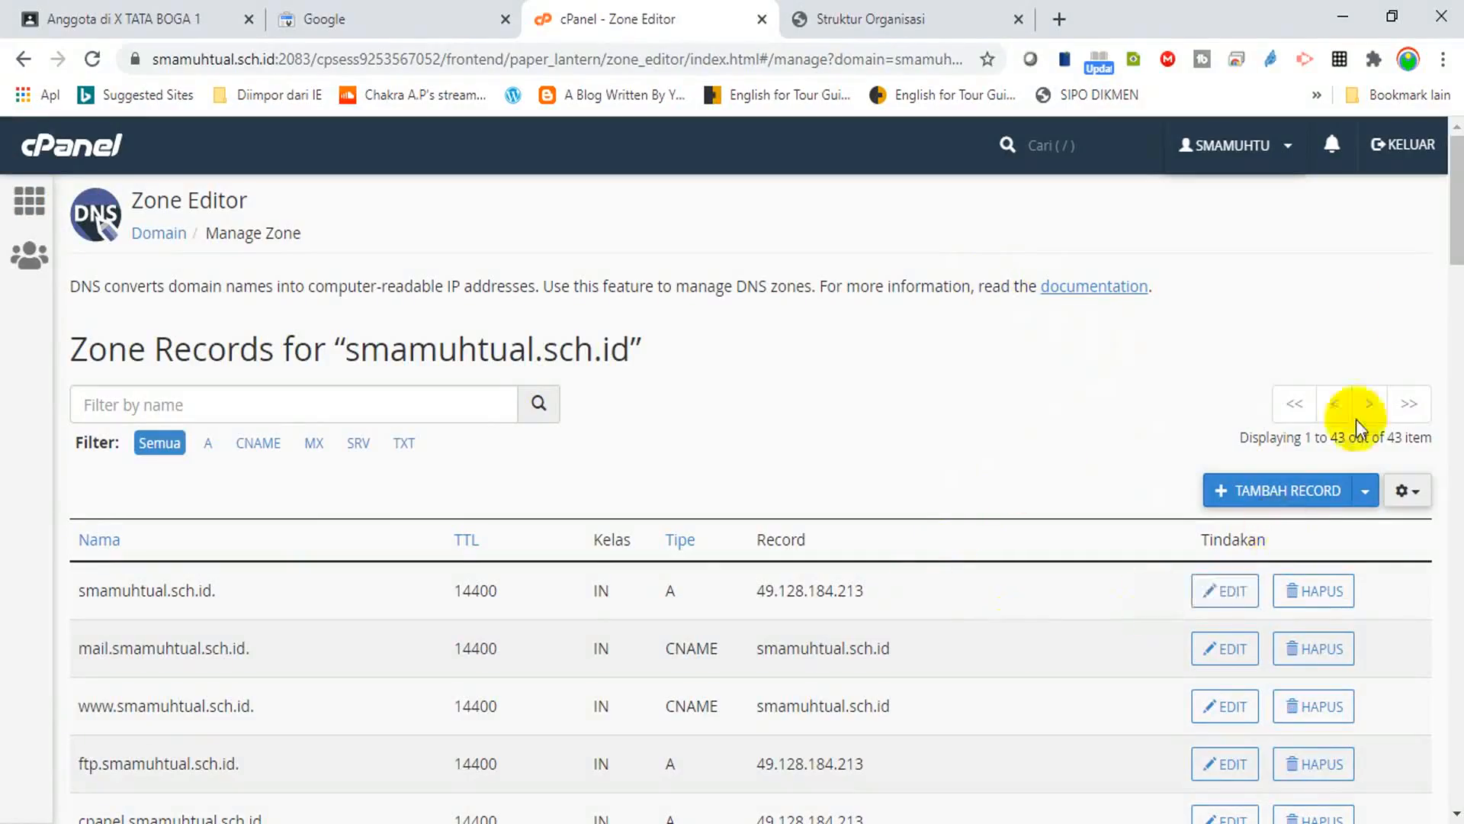
Check the new TXT row at the bottom of the zone list, then return to Google's verification page.
drag(1456, 229, 1458, 383)
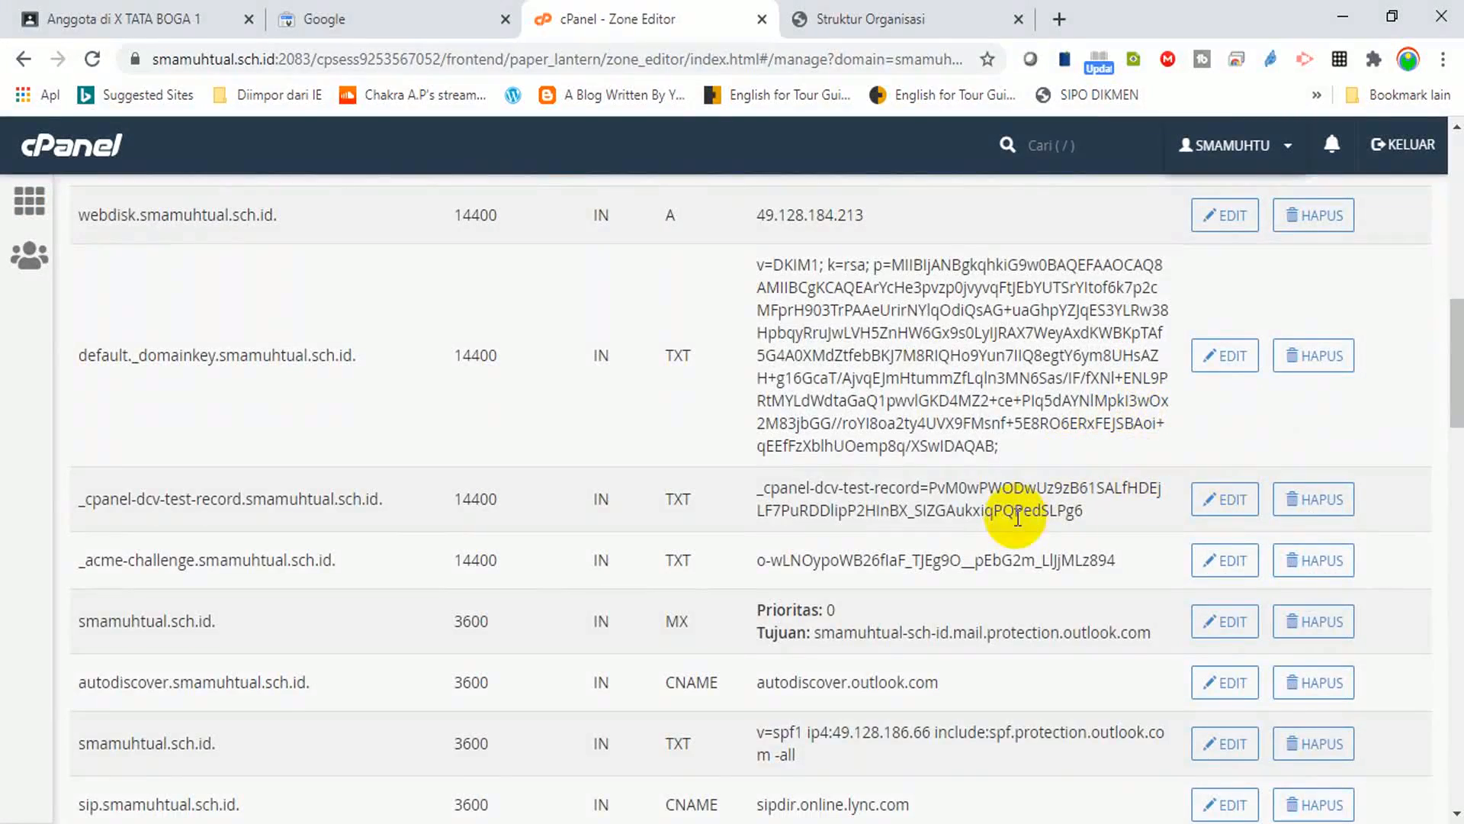
drag(1458, 384, 1459, 536)
drag(1458, 544, 1450, 758)
scroll(1458, 694, up, 1)
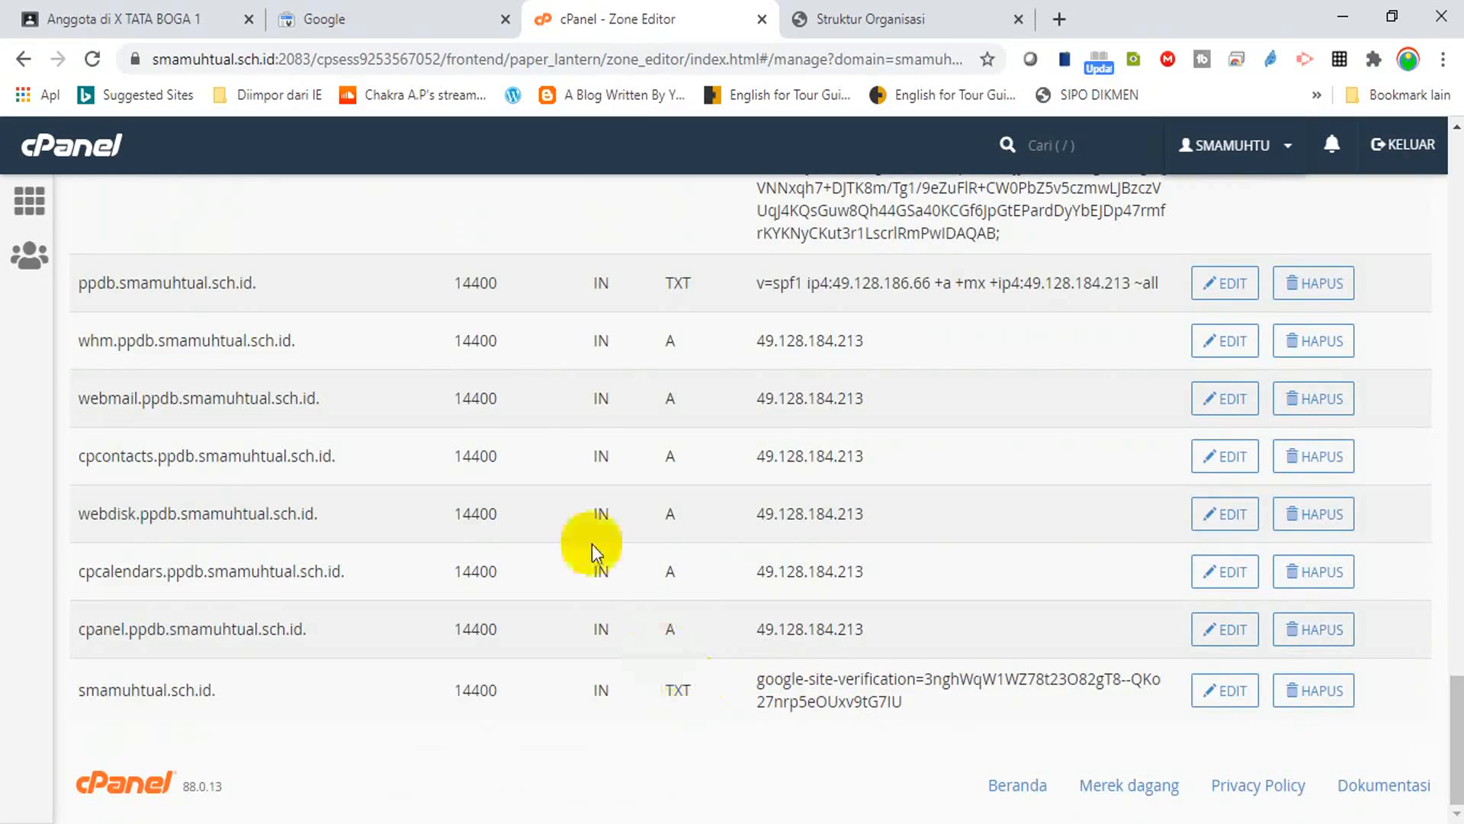
click(369, 19)
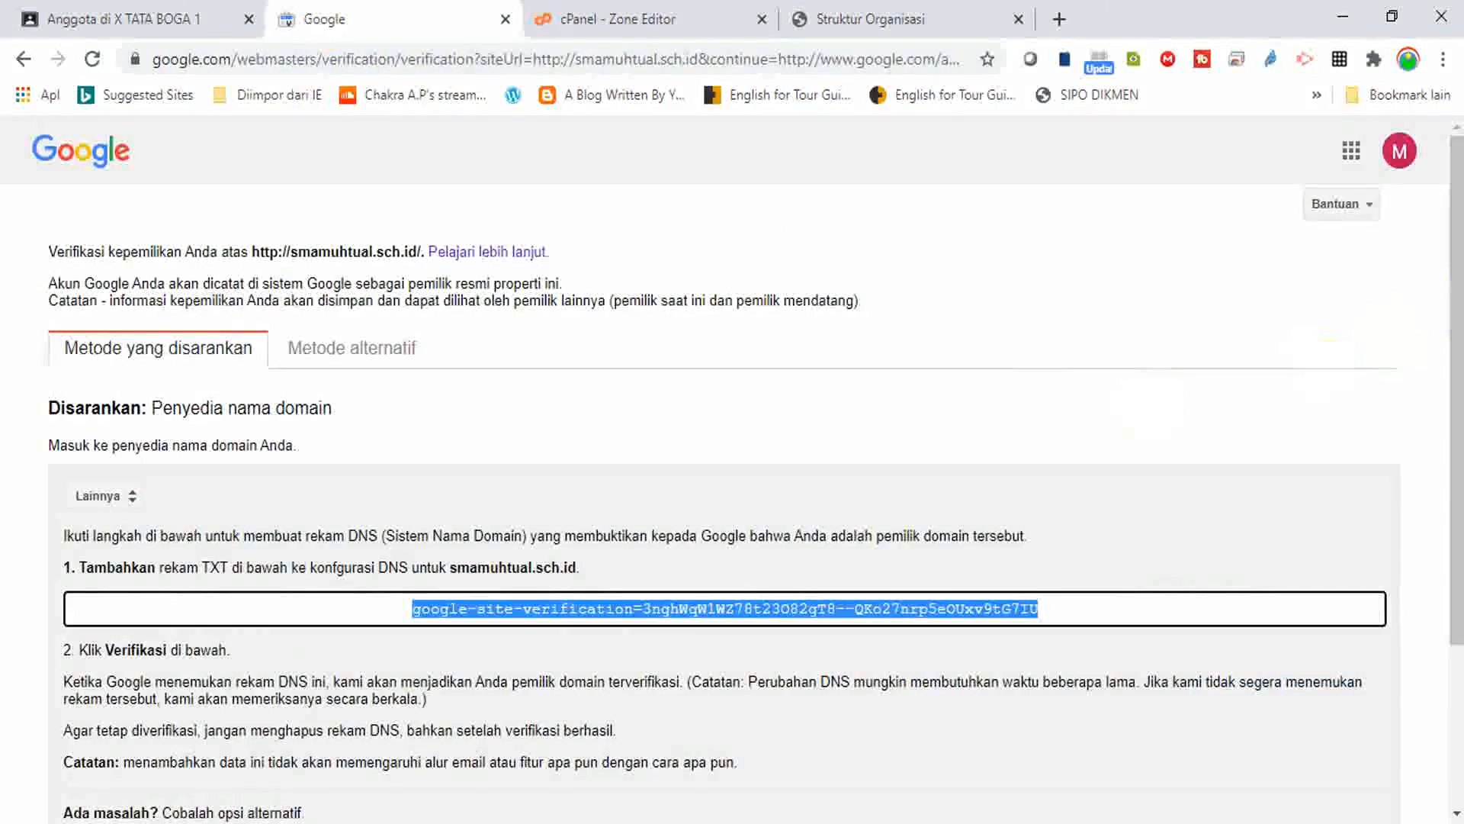
Run VERIFIKASI for smamuhtual.sch.id and continue to the Admin console after success.
drag(1453, 251, 1432, 351)
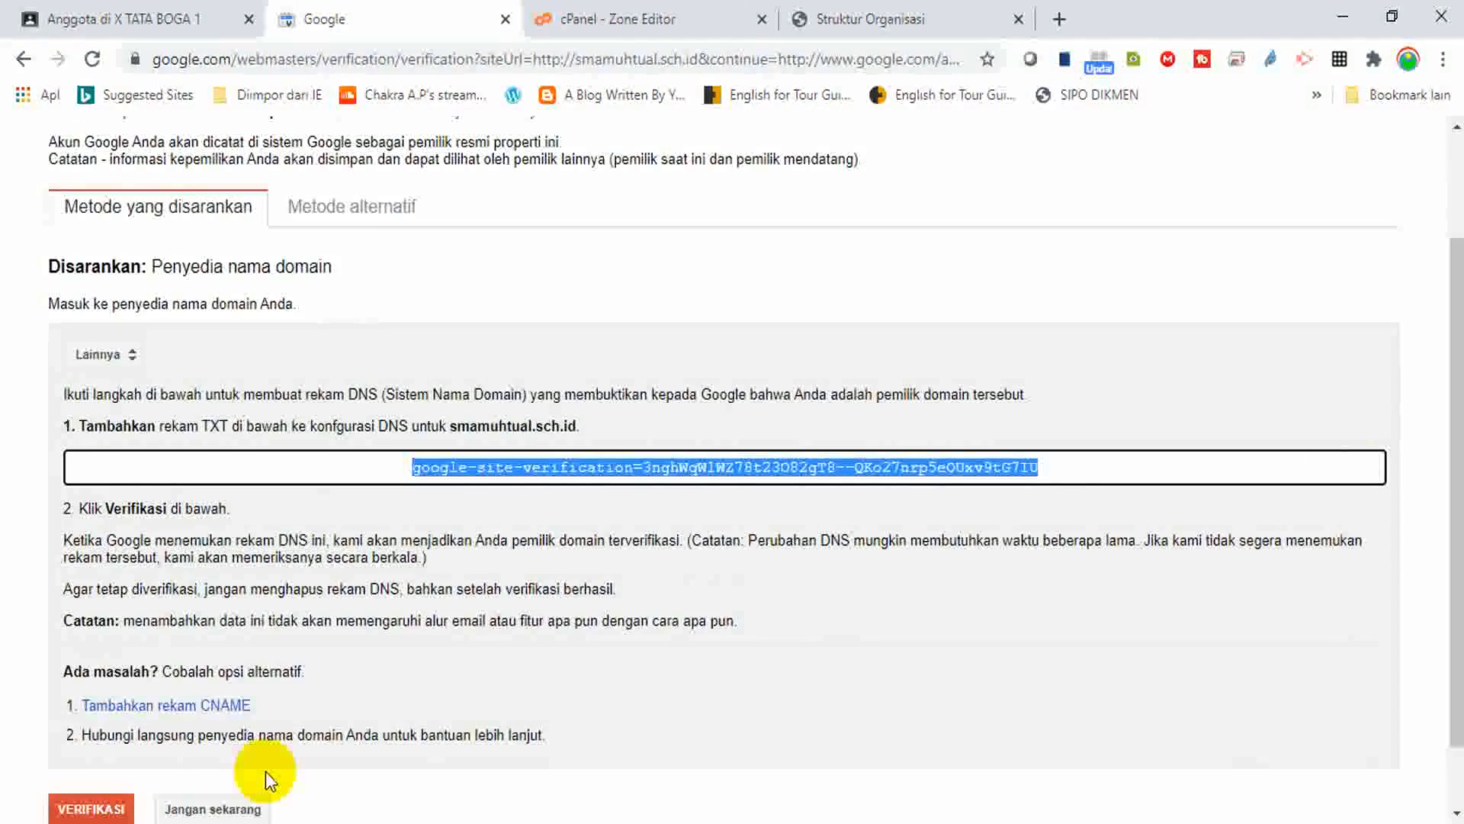
click(98, 810)
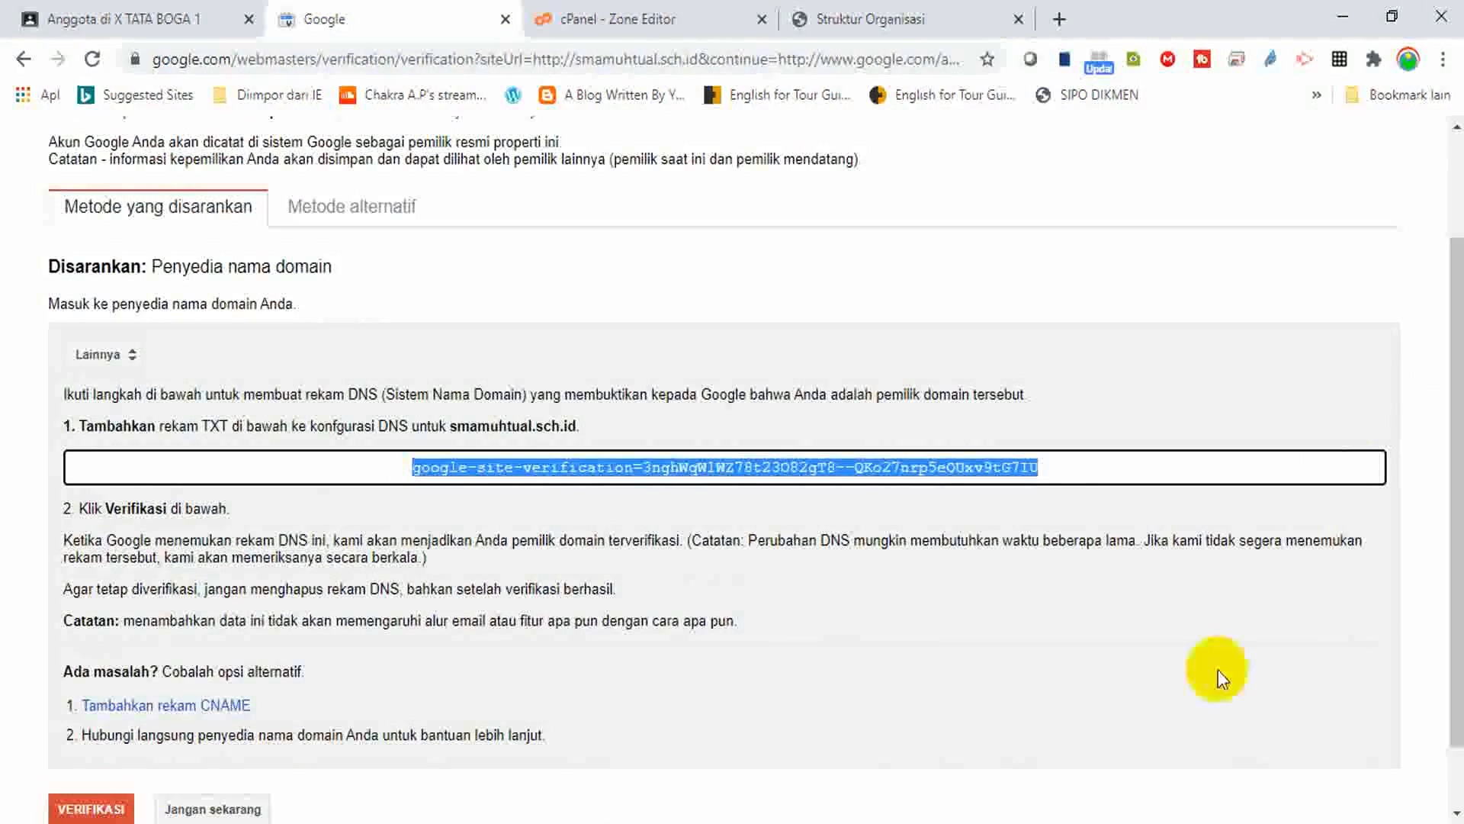
scroll(1440, 545, down, 1)
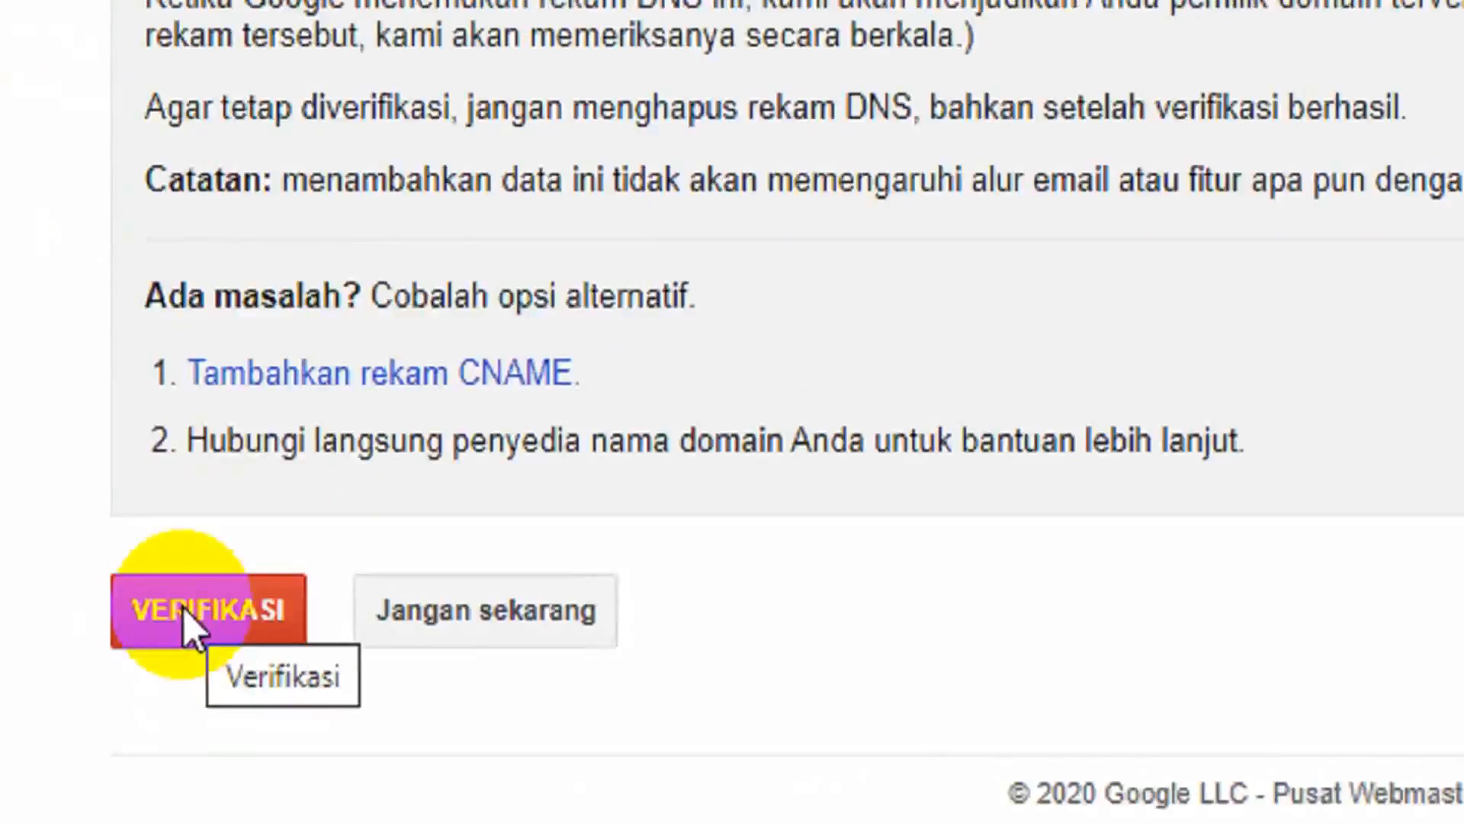
click(80, 729)
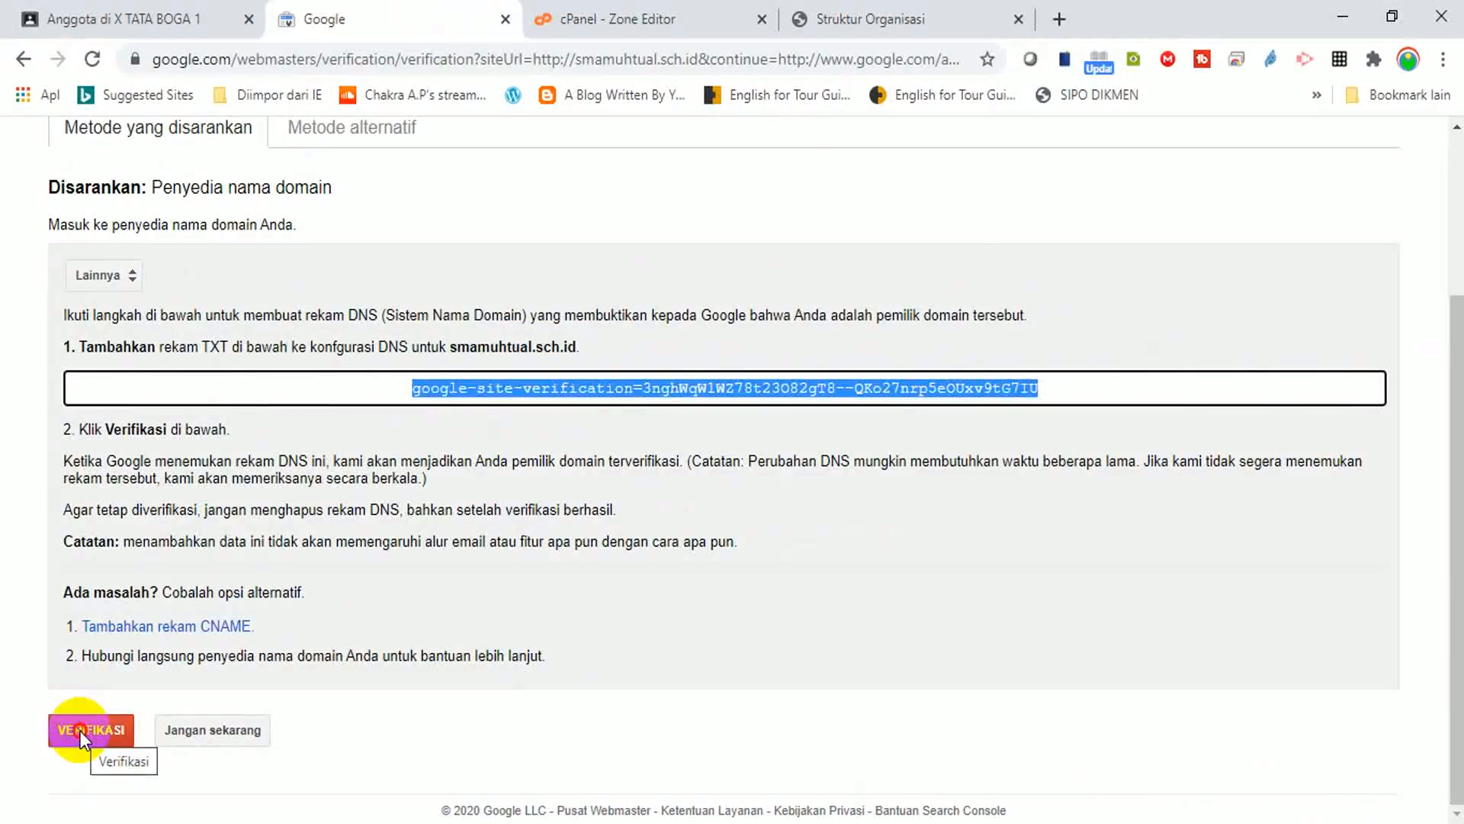
click(81, 731)
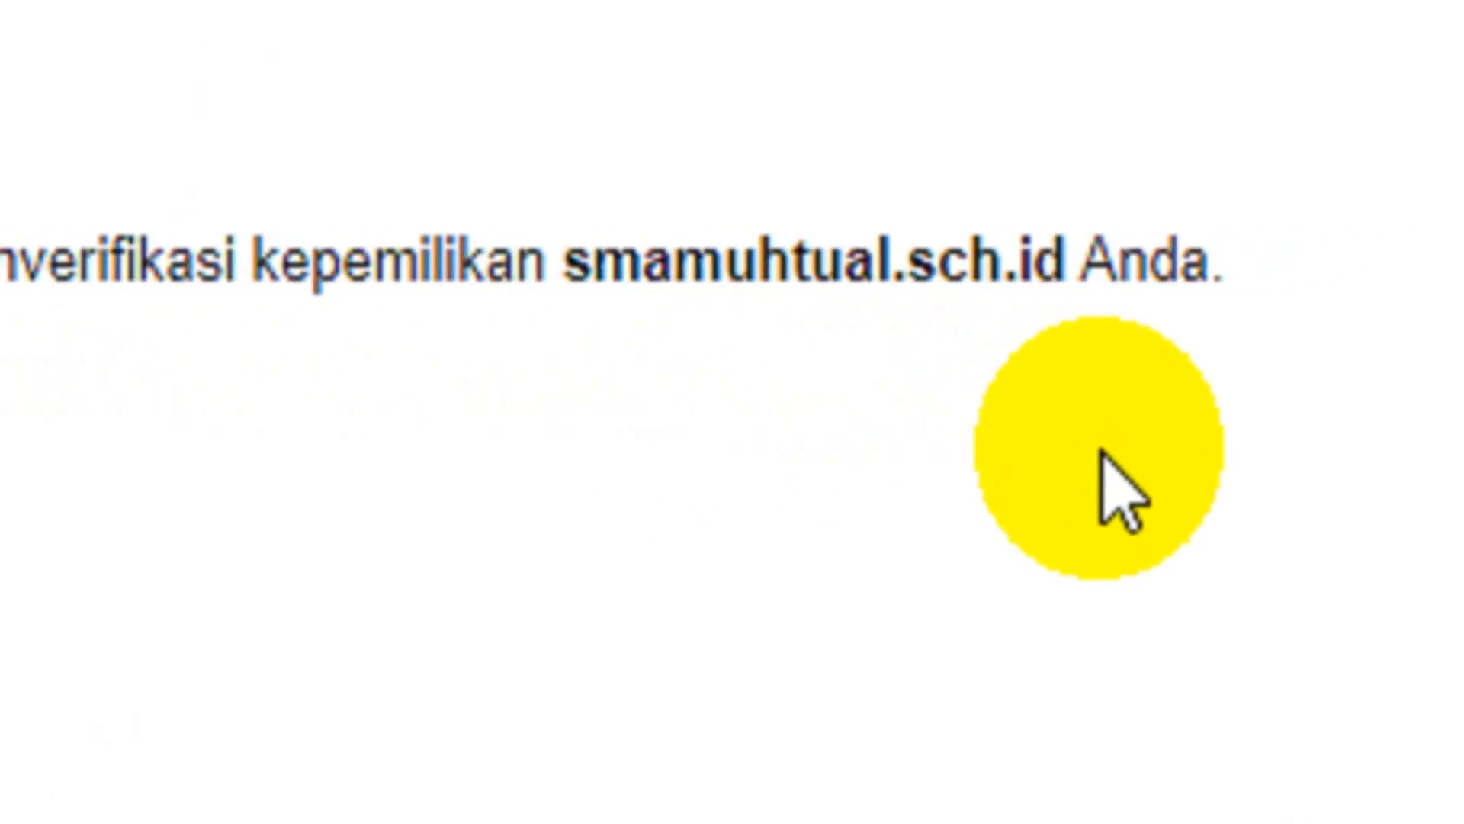
click(134, 286)
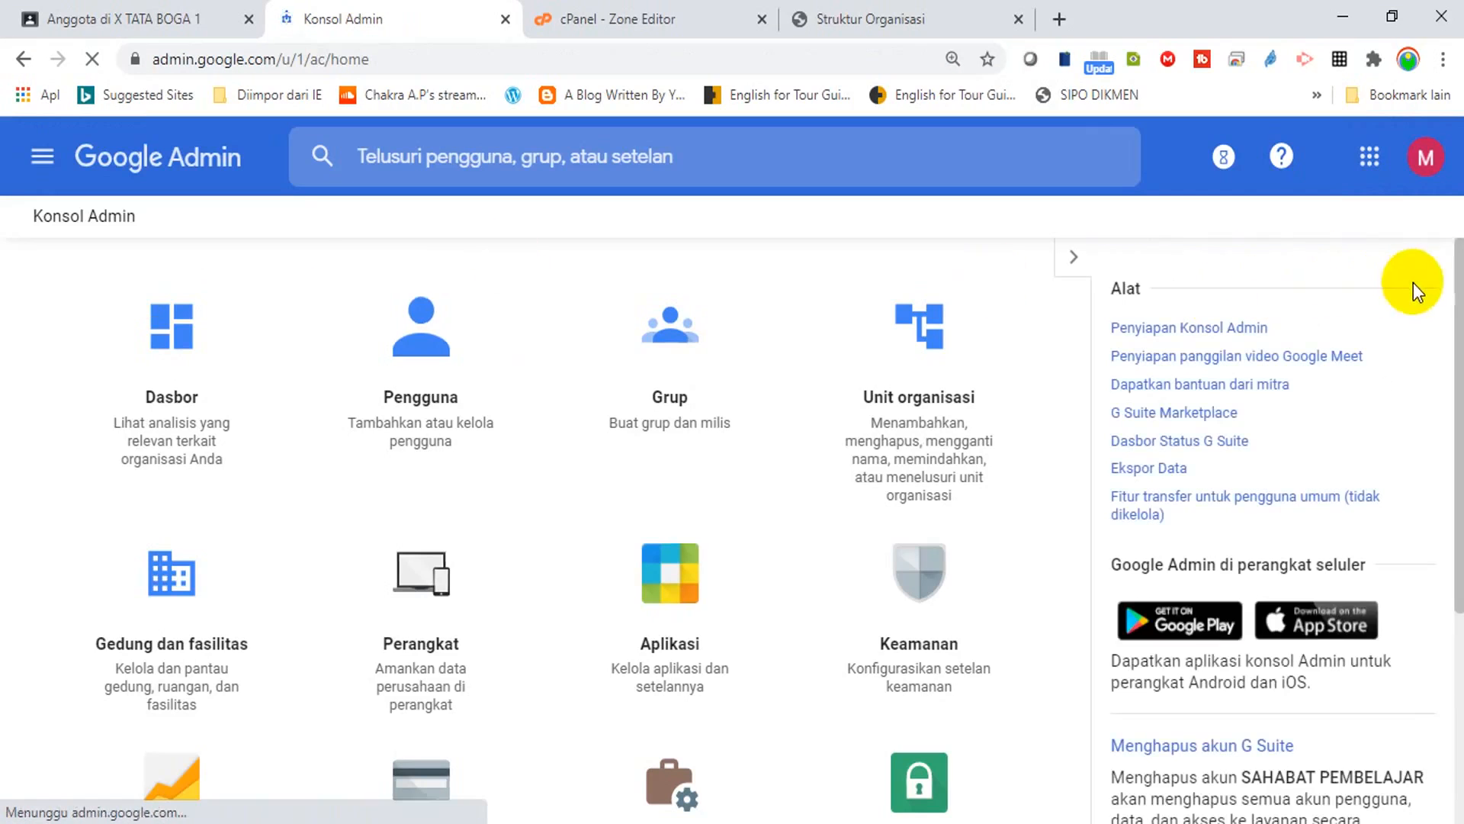
Open the 6 domain/alias list under Domain to confirm smamuhtual.sch.id is added.
drag(1457, 298, 1448, 496)
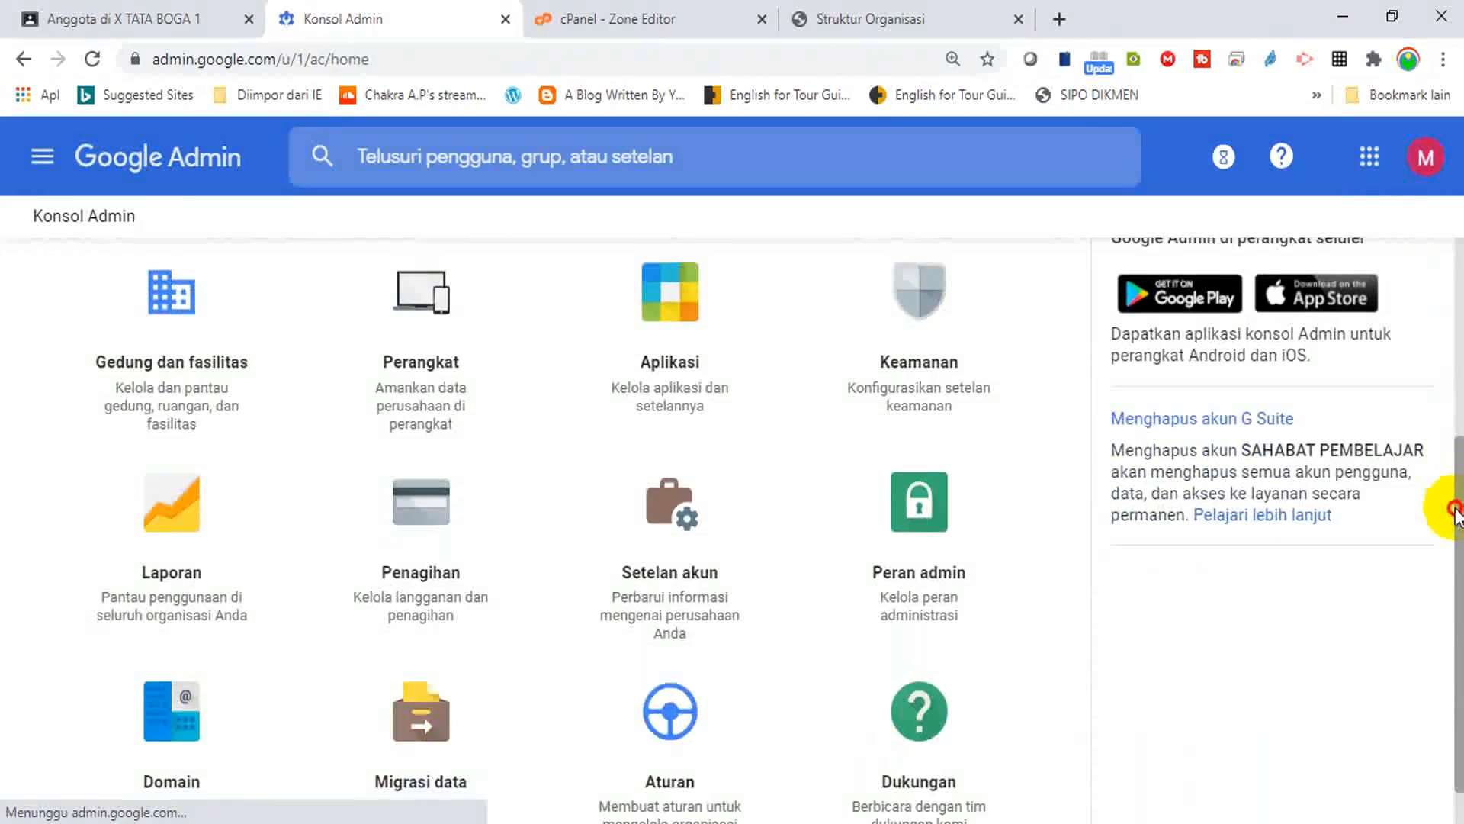
click(155, 717)
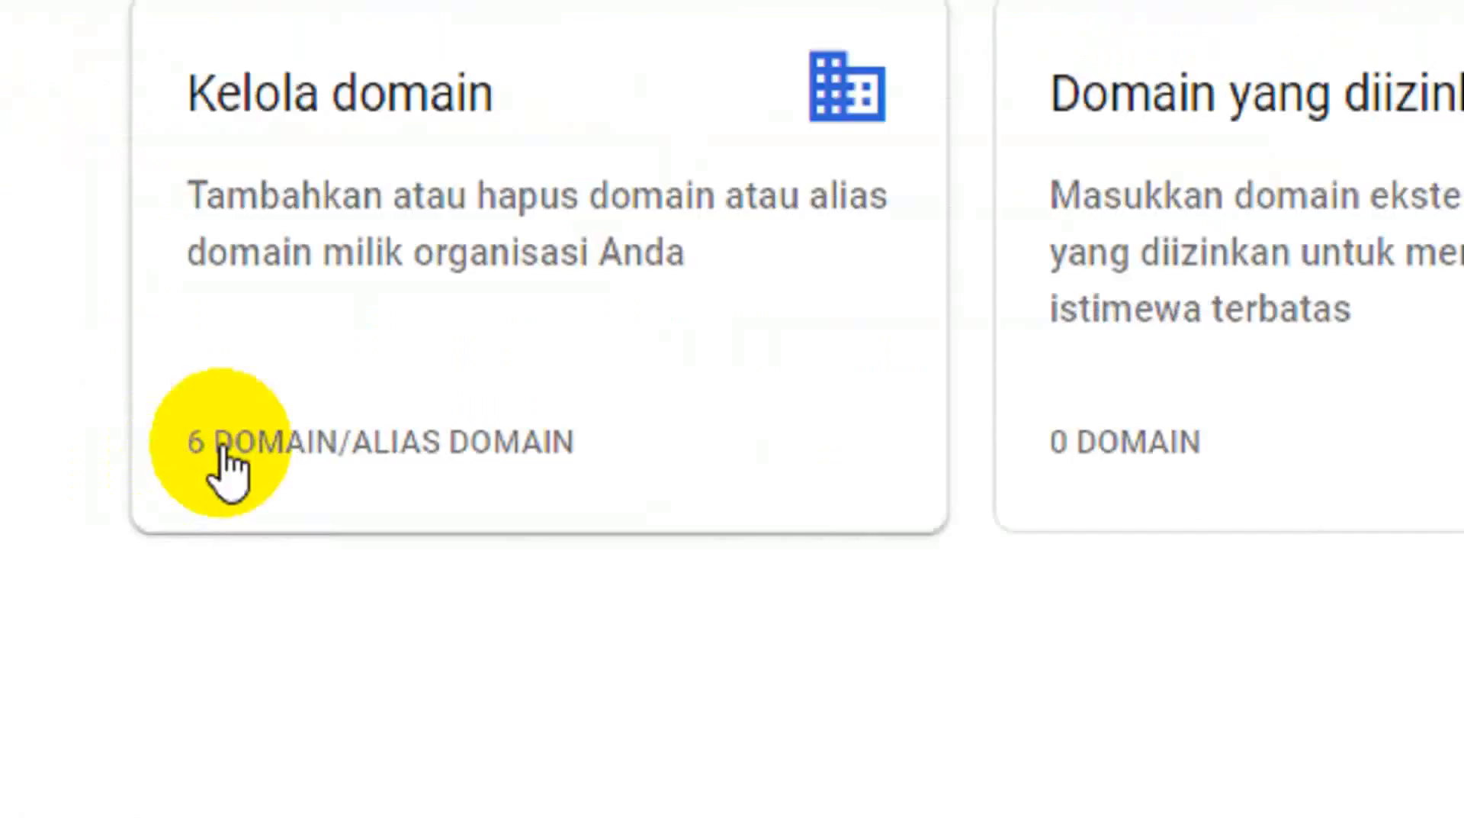
click(225, 458)
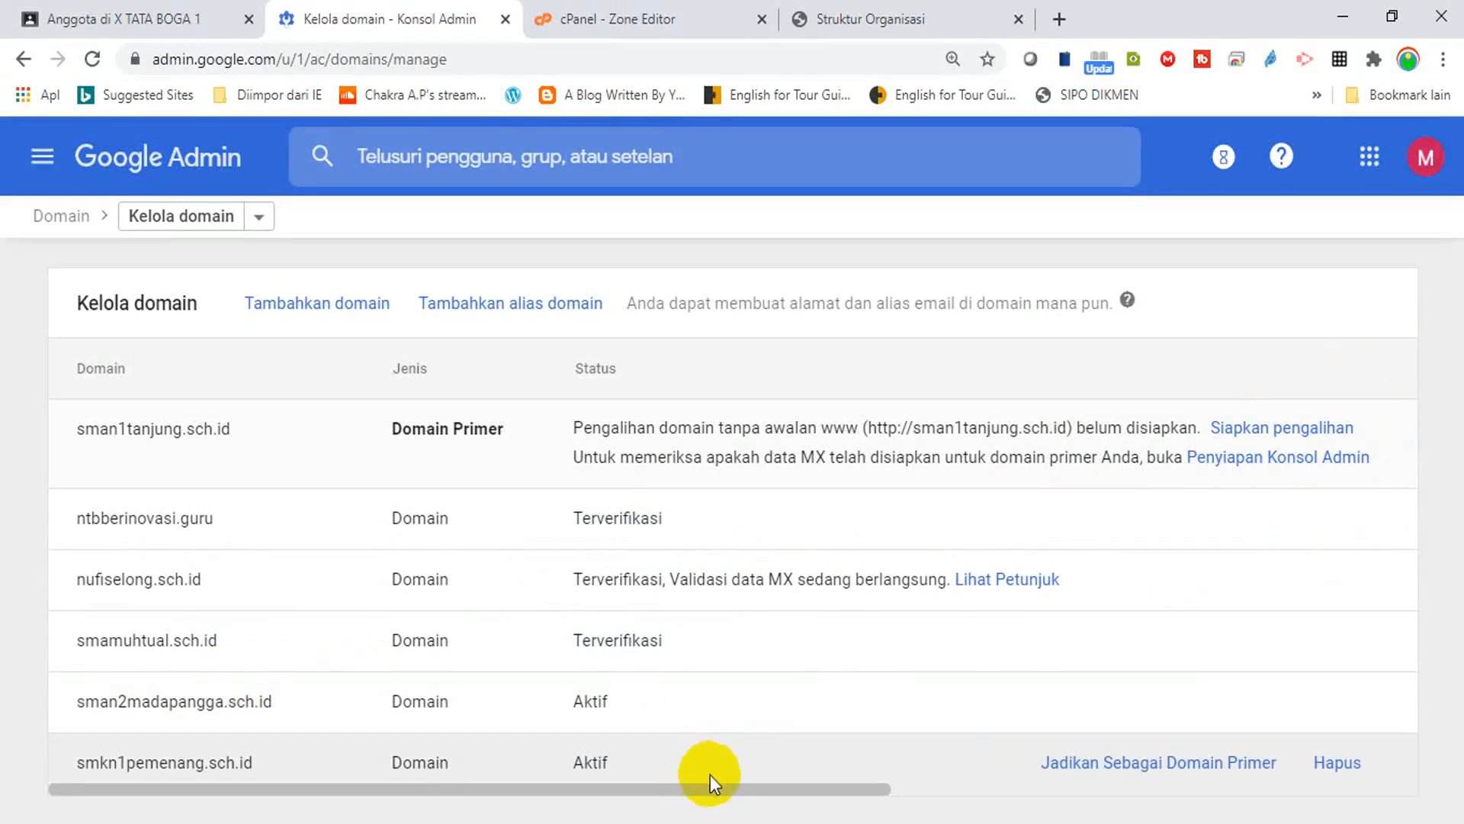
drag(720, 787, 1284, 779)
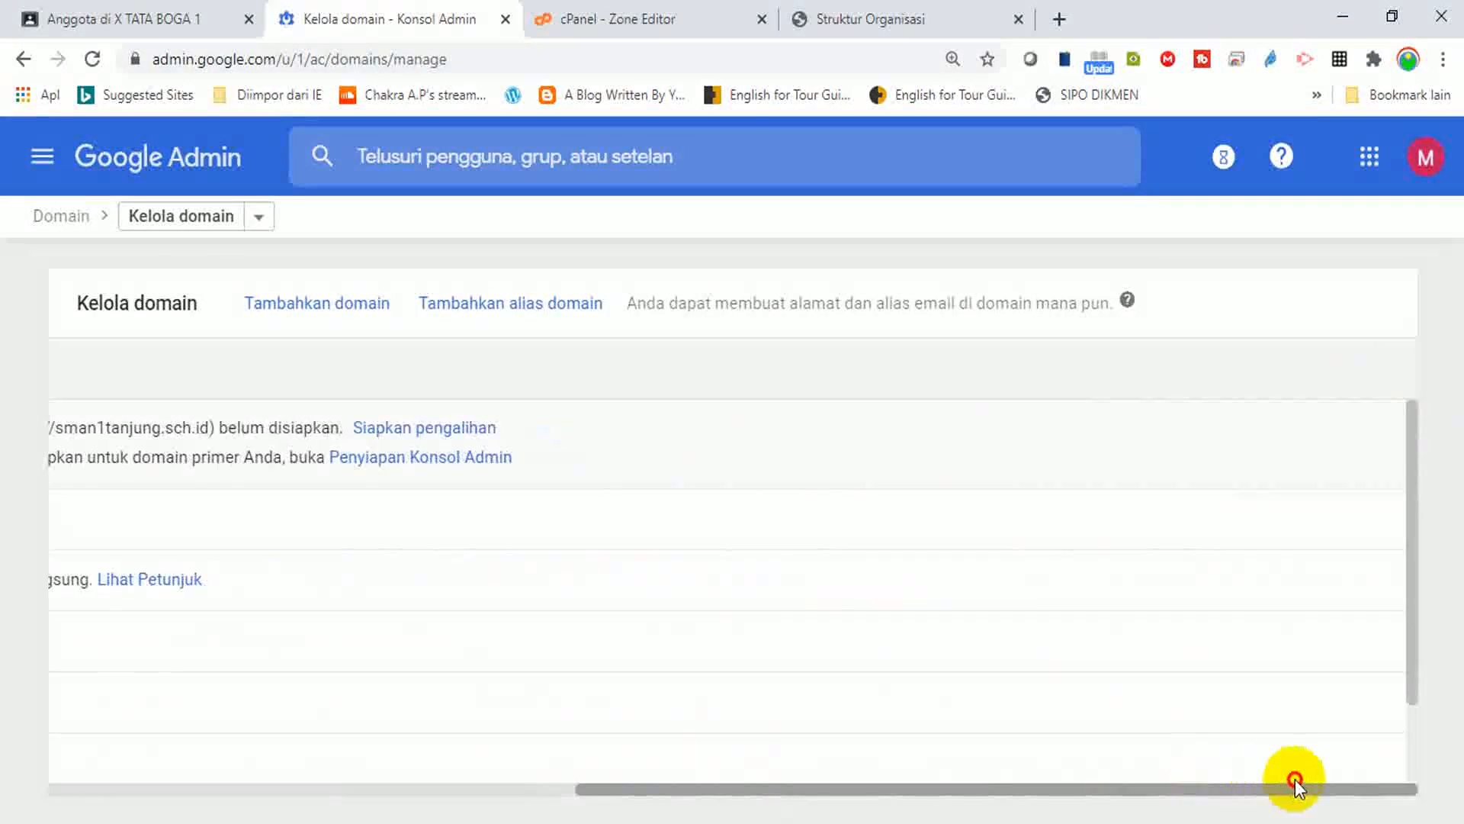
drag(1414, 512, 1400, 615)
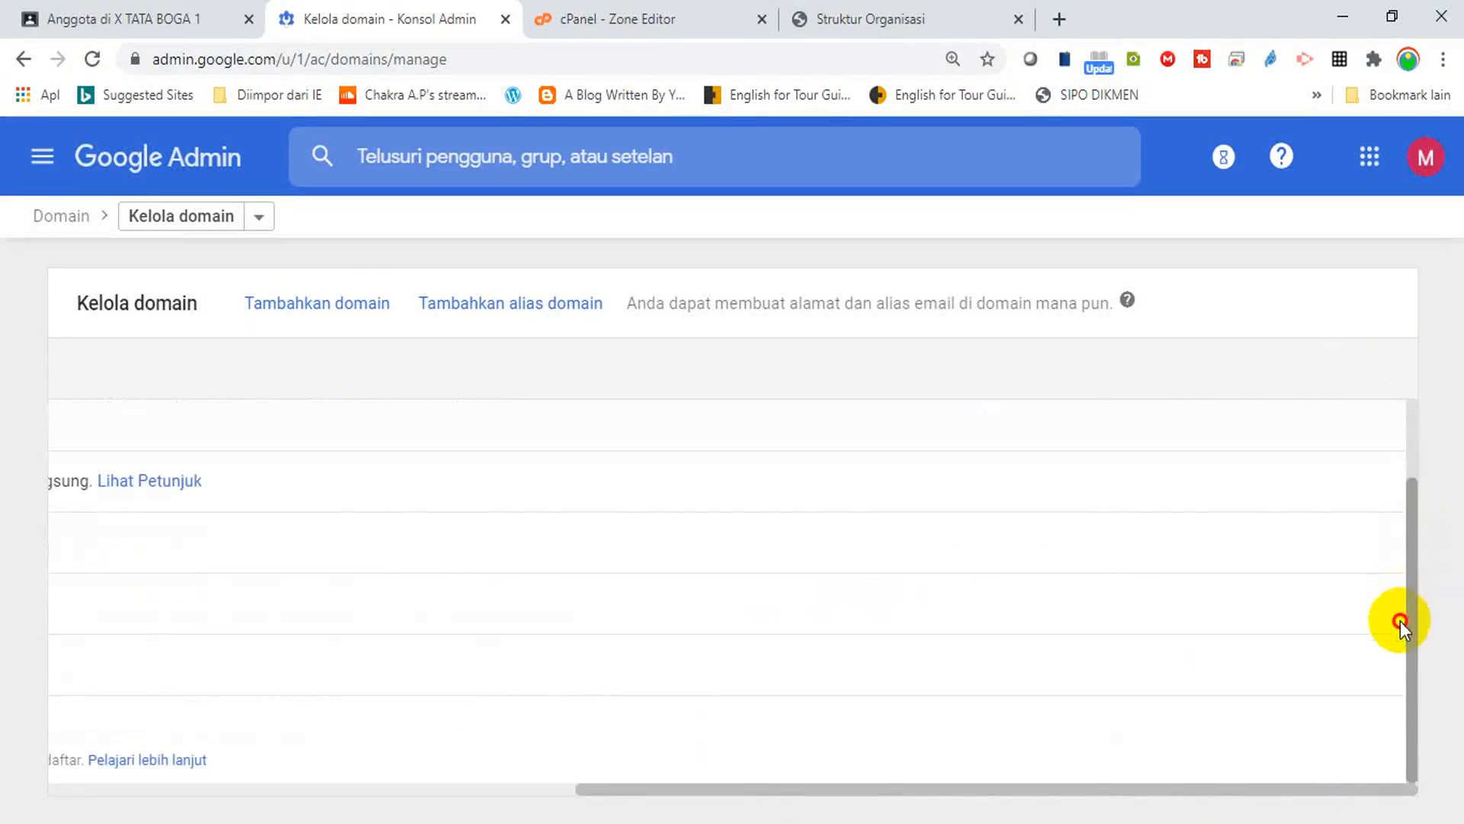
drag(1095, 787, 543, 791)
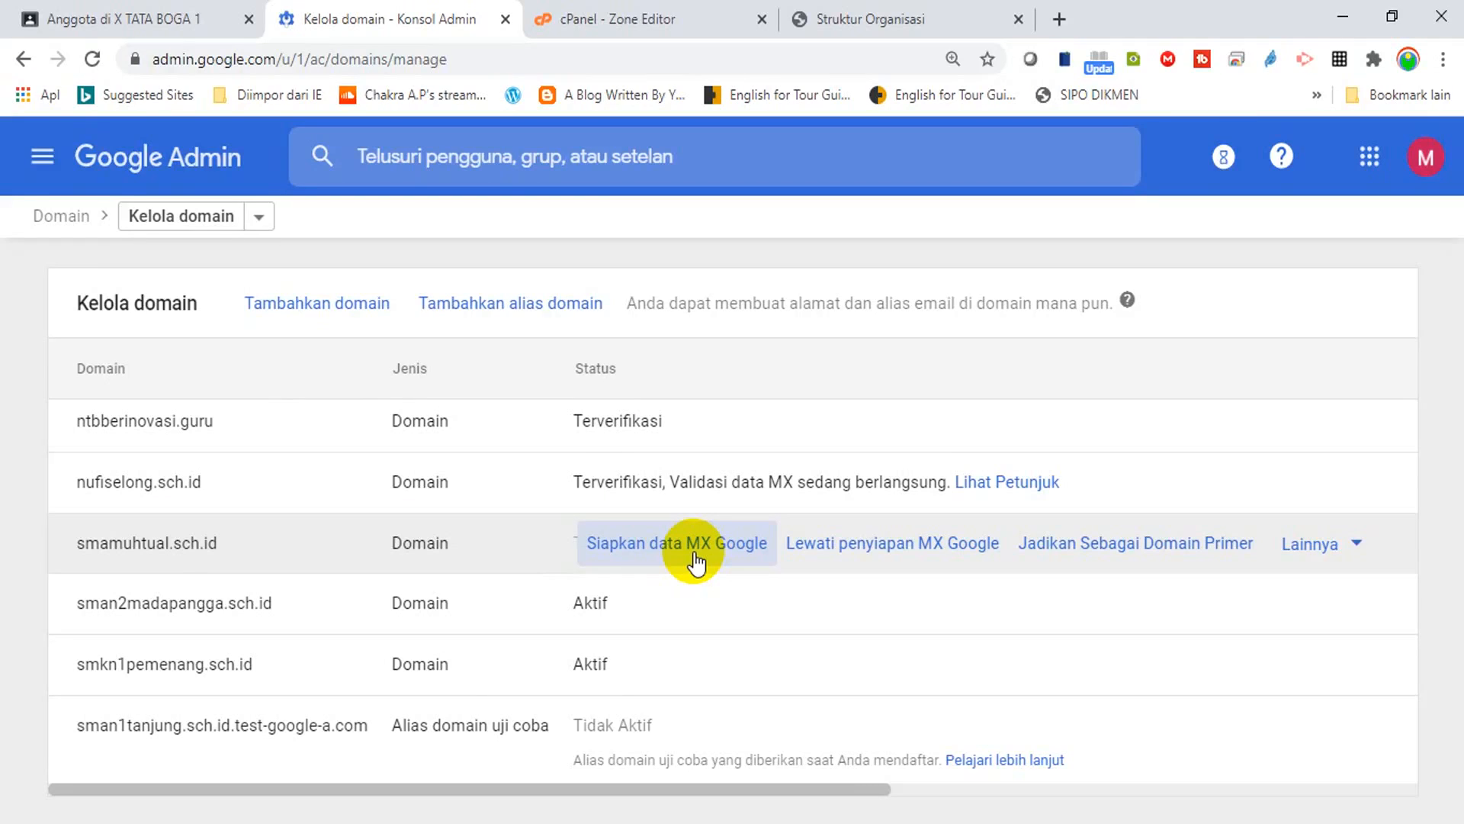
Open Google MX setup for smamuhtual.sch.id and scroll to the five MX servers with priorities.
click(682, 564)
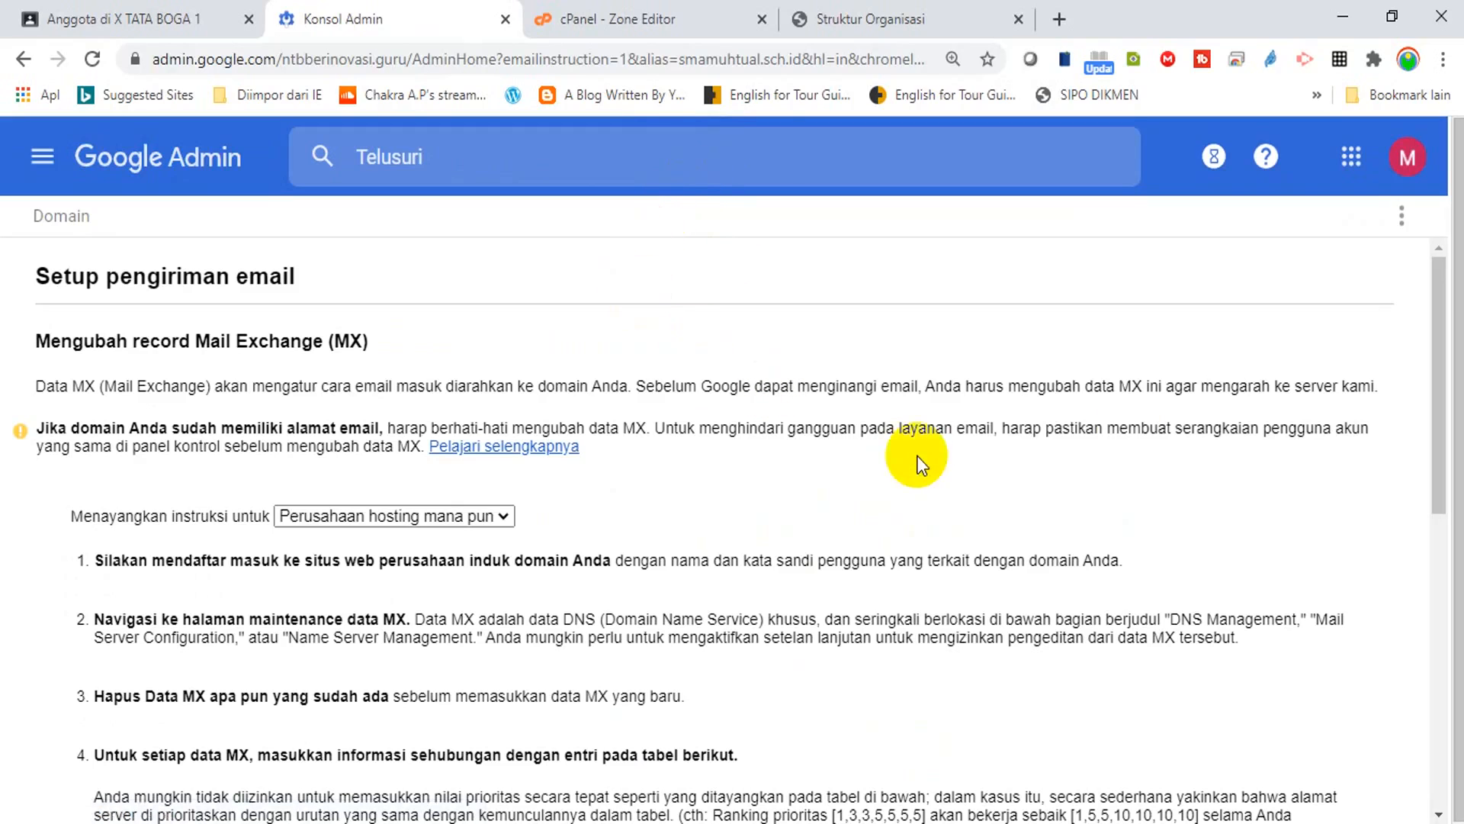
double_click(160, 338)
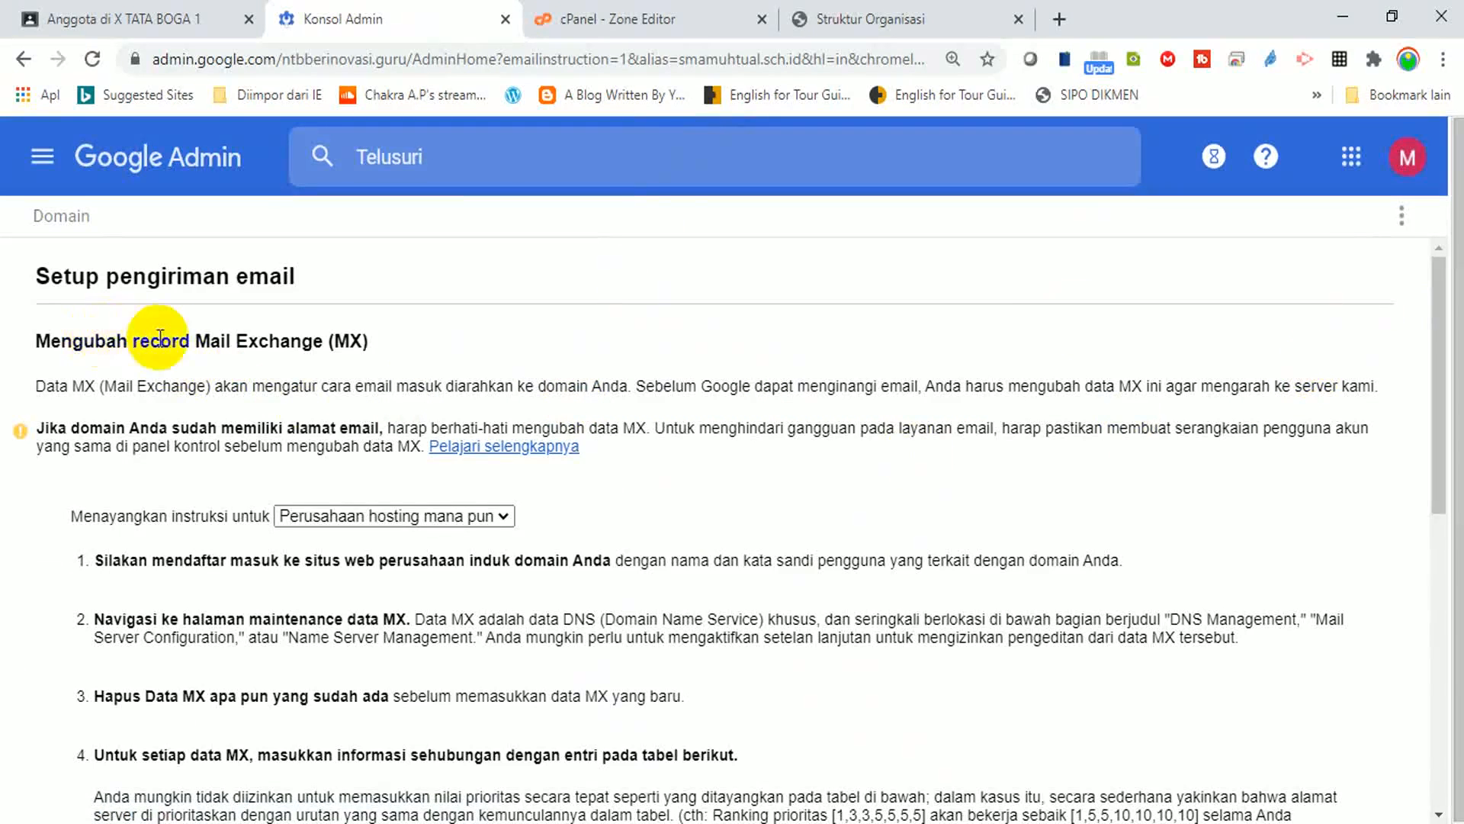
double_click(273, 343)
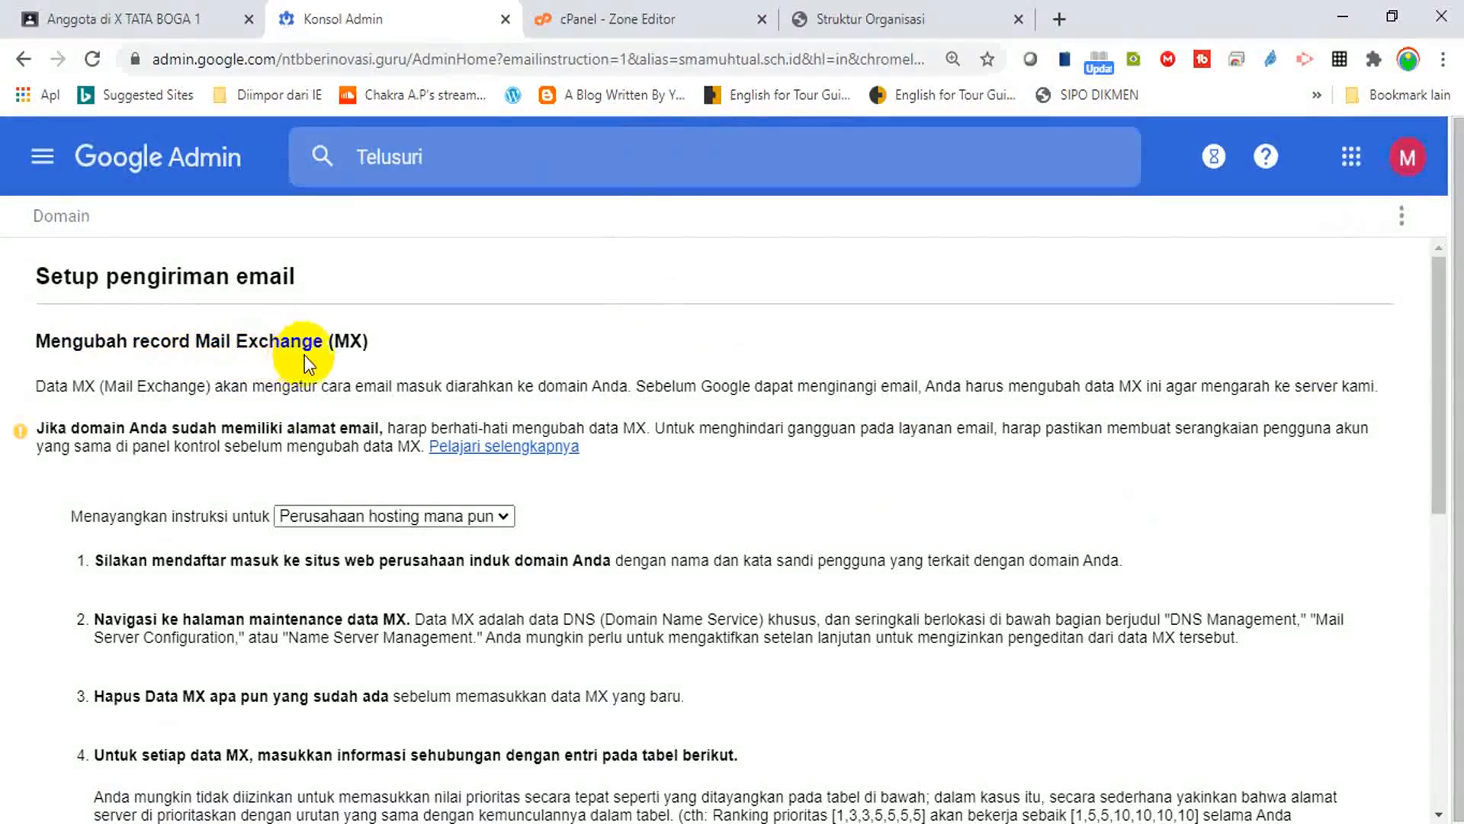
click(1439, 370)
drag(1439, 370, 1439, 602)
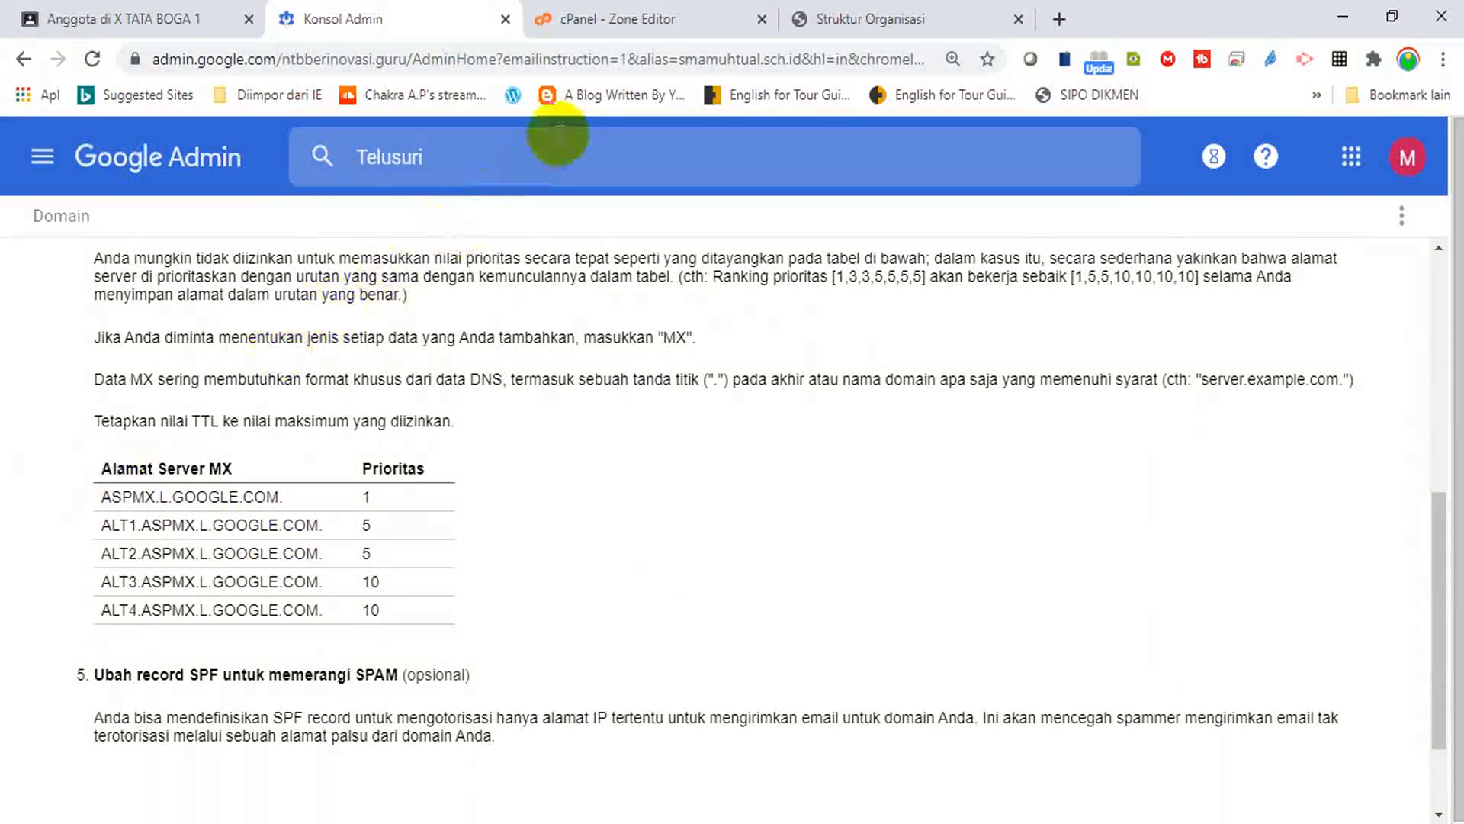
Start a new MX record row in the smamuhtual.sch.id zone and copy ASPMX.L.GOOGLE.COM. from Google's instructions.
click(674, 17)
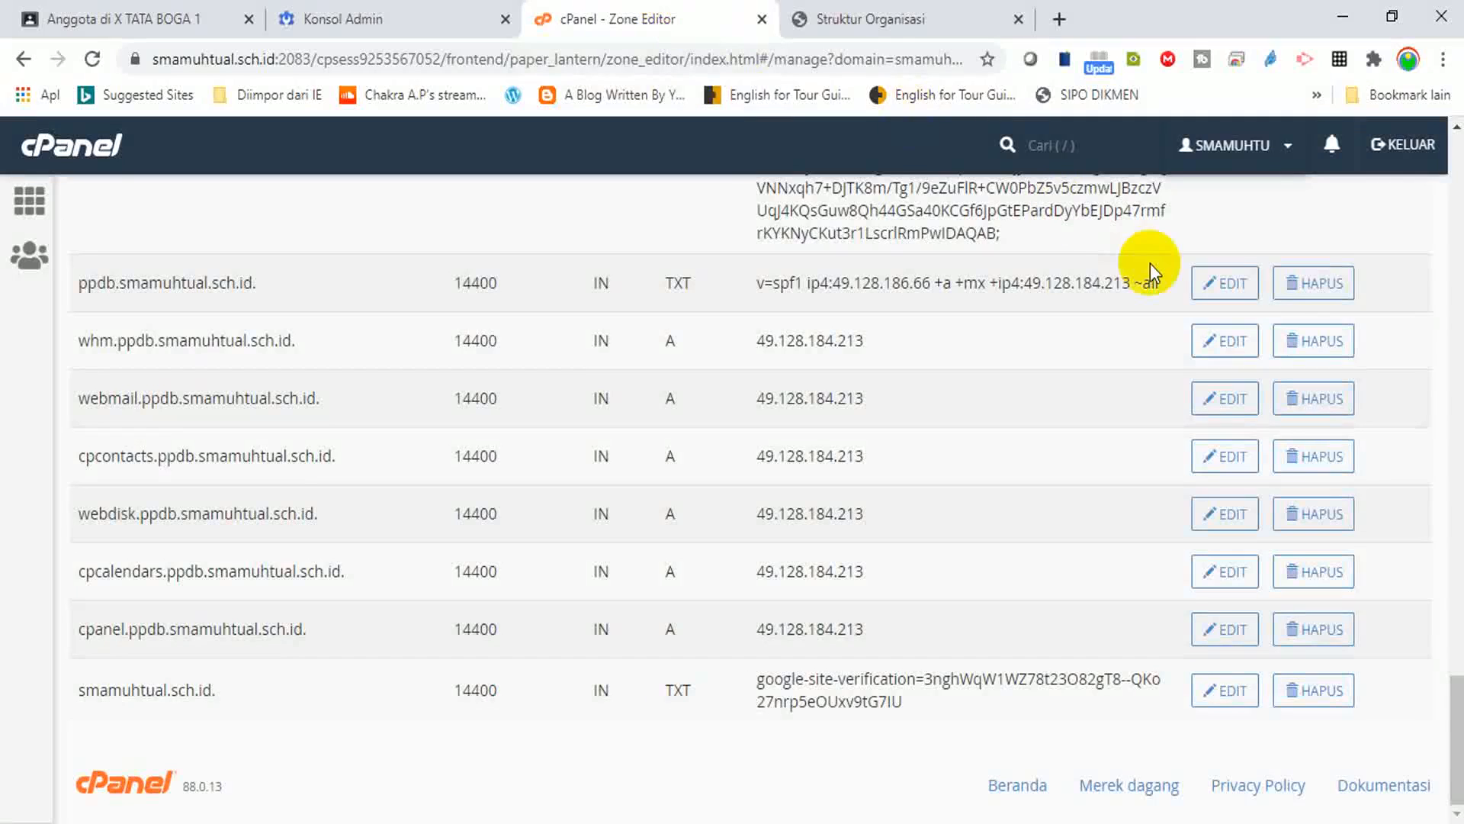
drag(1458, 716, 1457, 503)
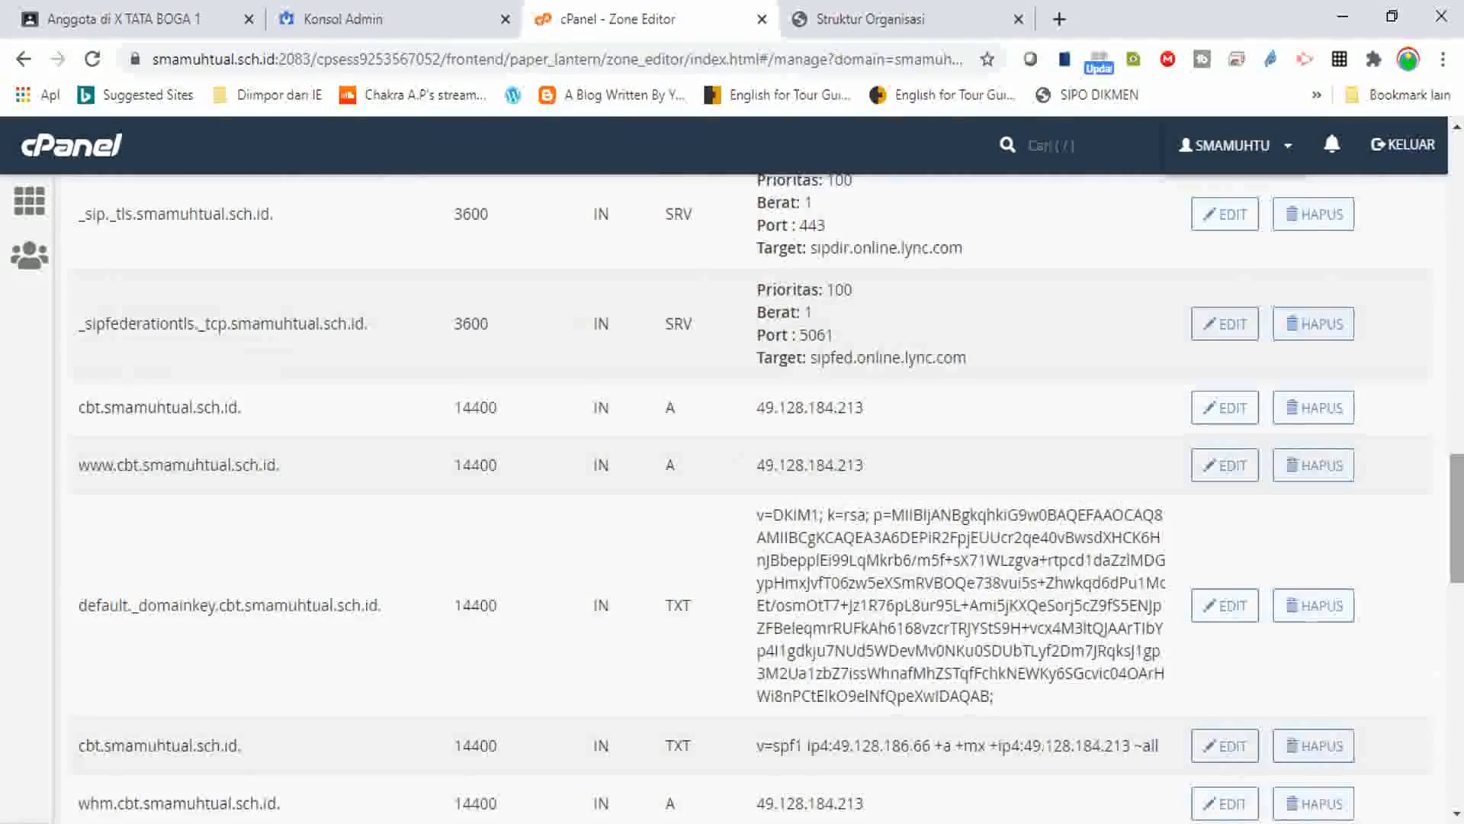
drag(1456, 488, 1411, 144)
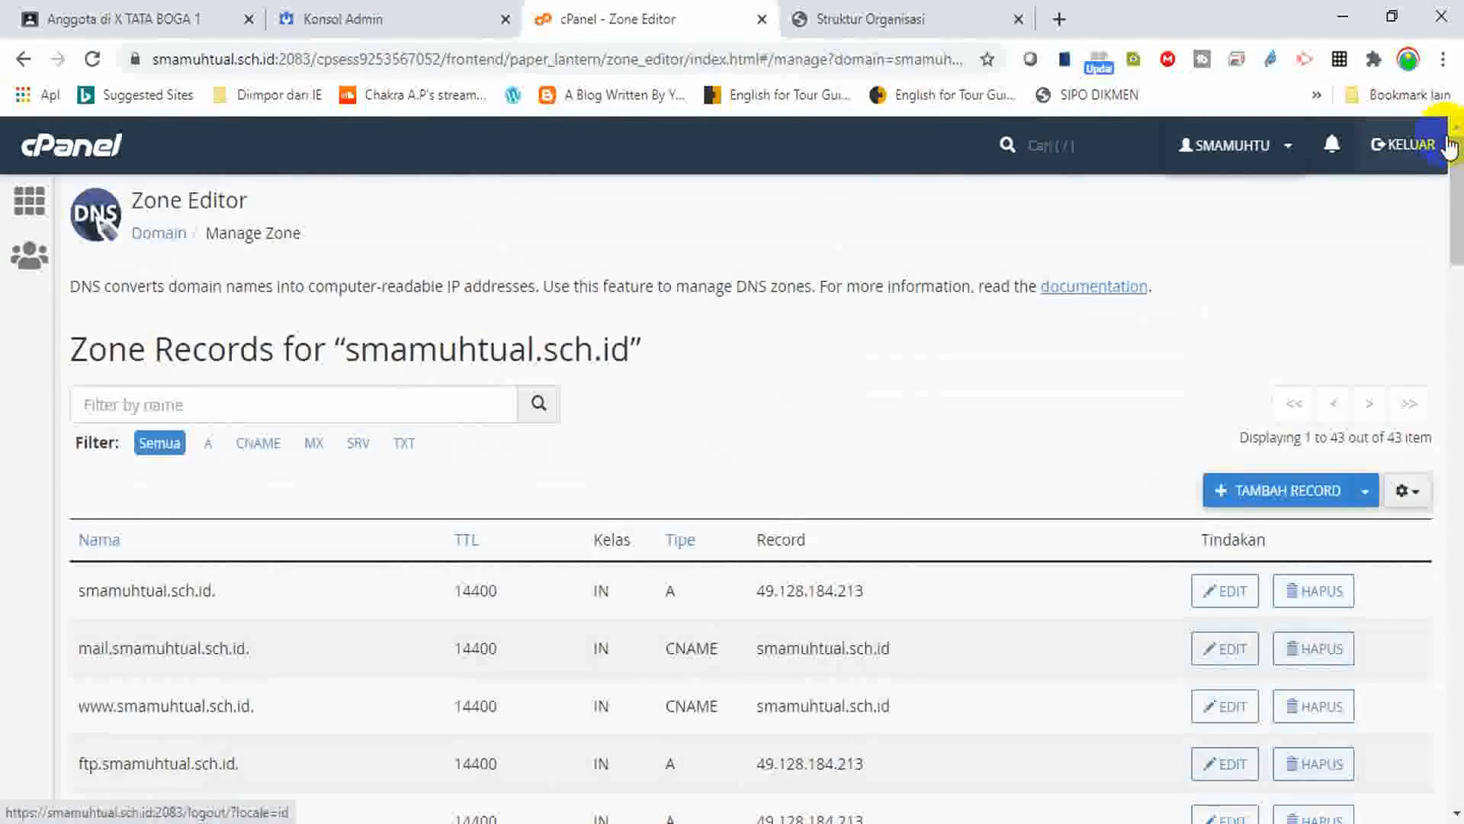
click(1366, 492)
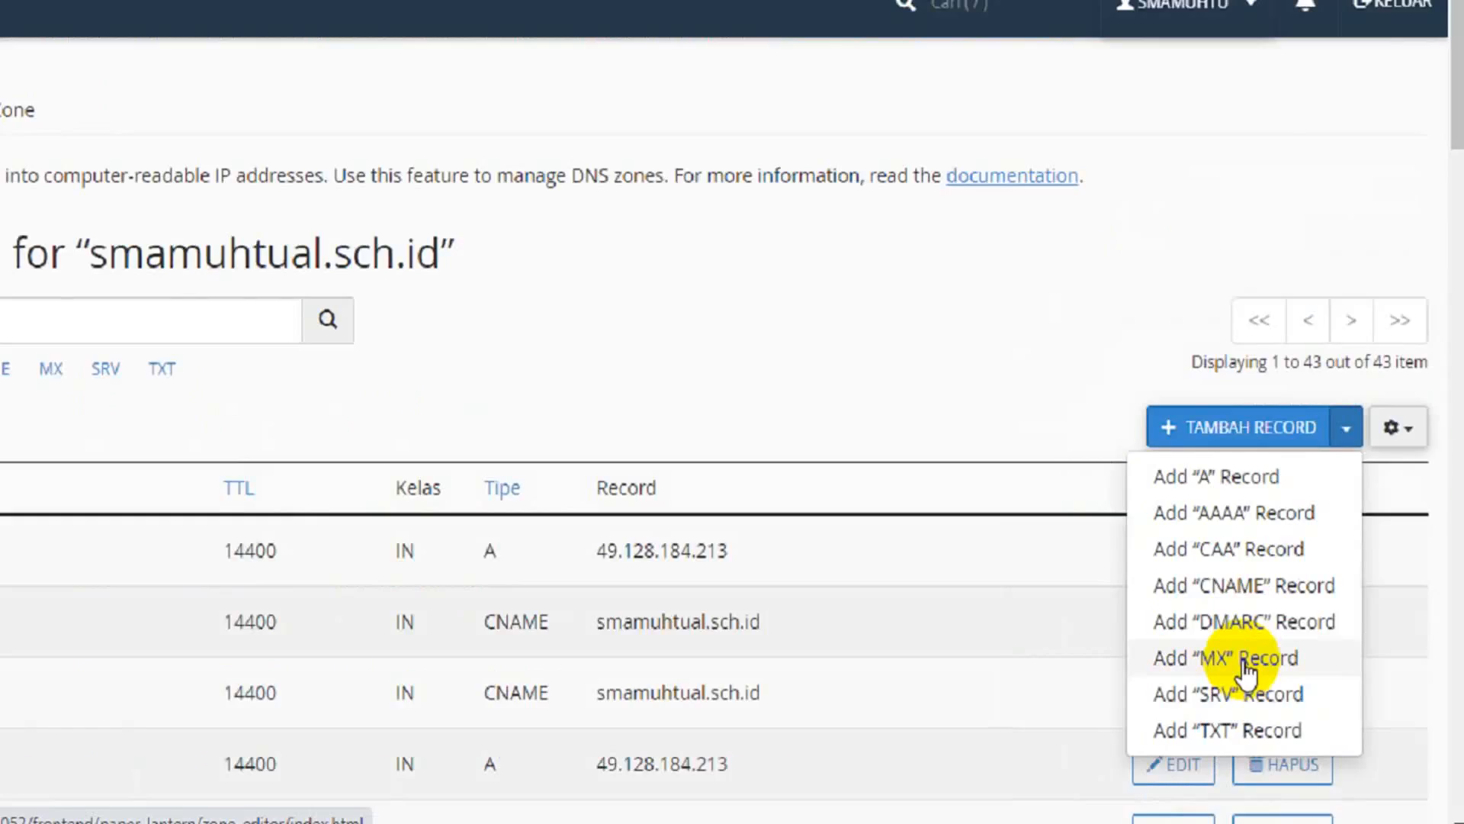
click(737, 431)
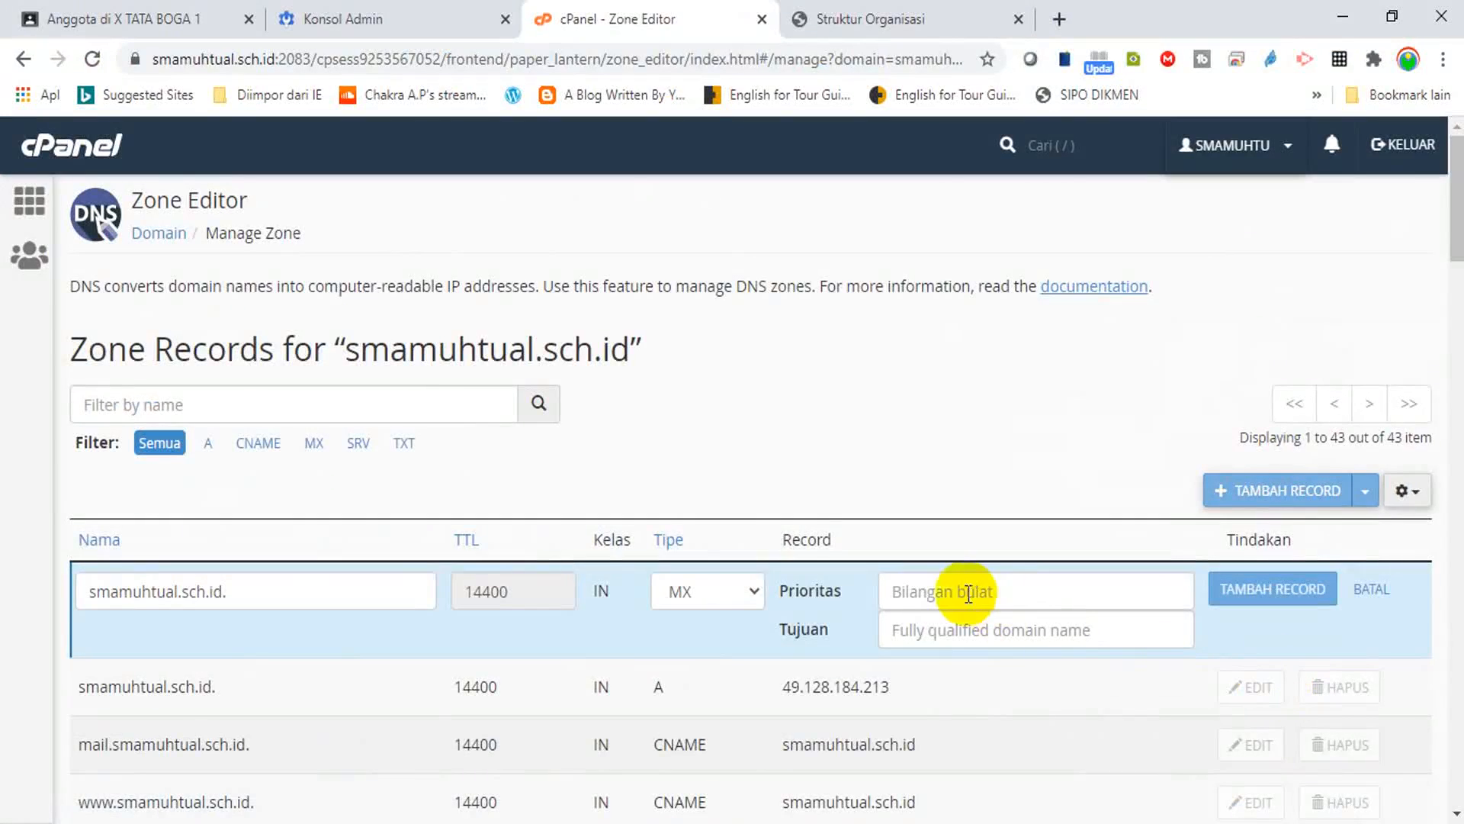
click(336, 18)
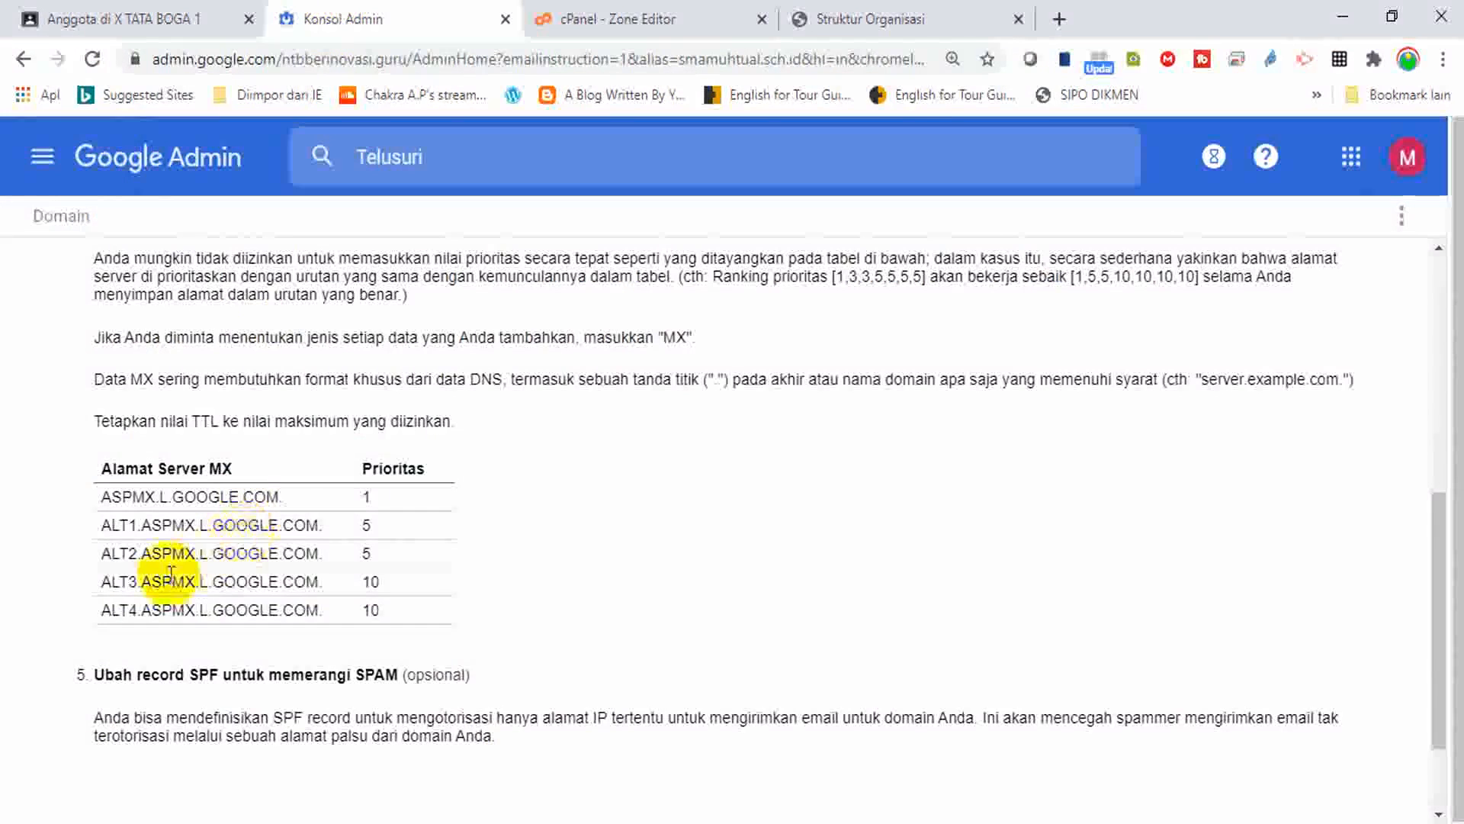
drag(104, 496, 271, 496)
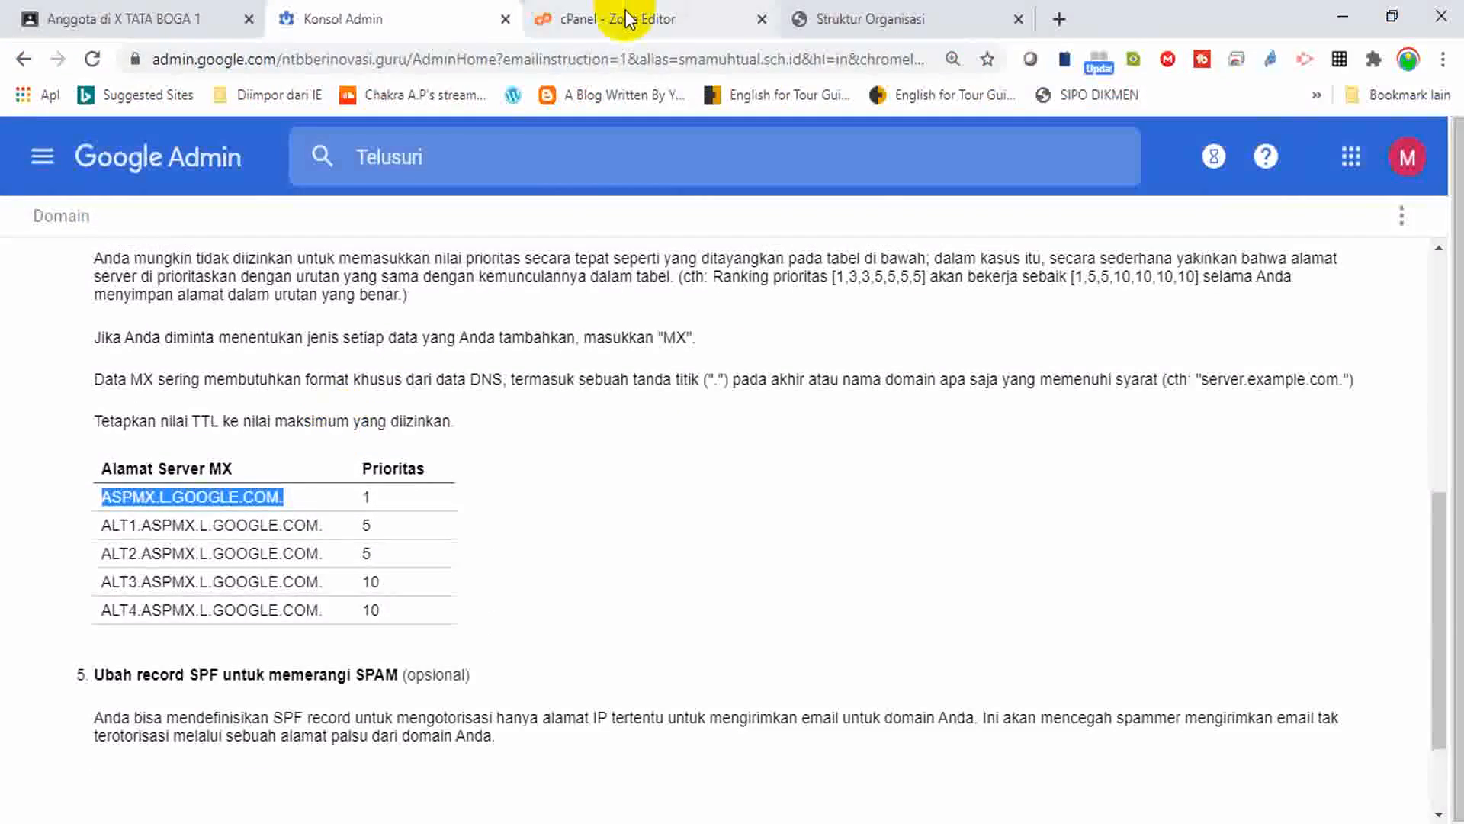
Save the MX record with priority 1 and destination ASPMX.L.GOOGLE.COM.
click(641, 19)
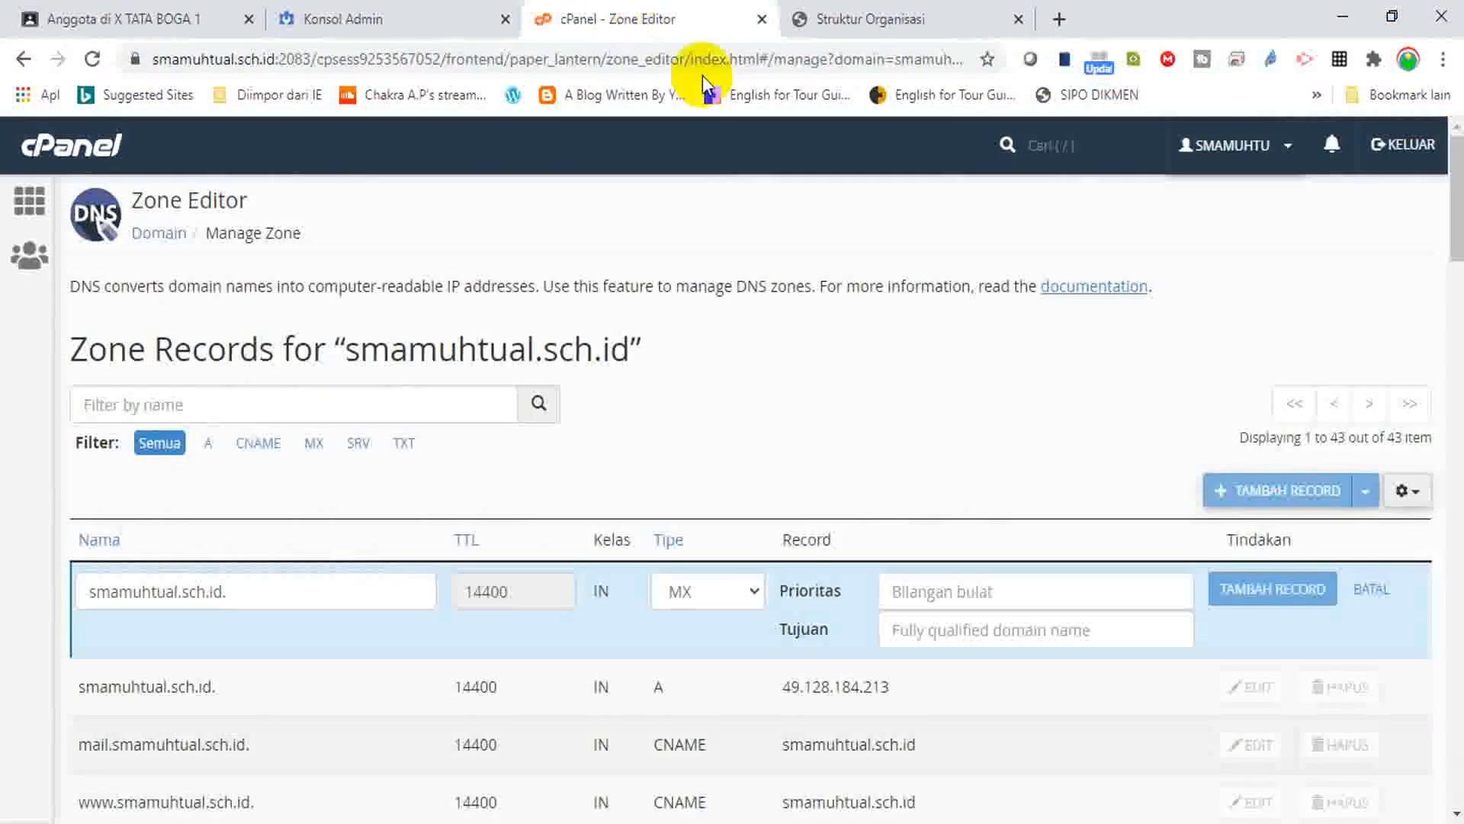
click(985, 592)
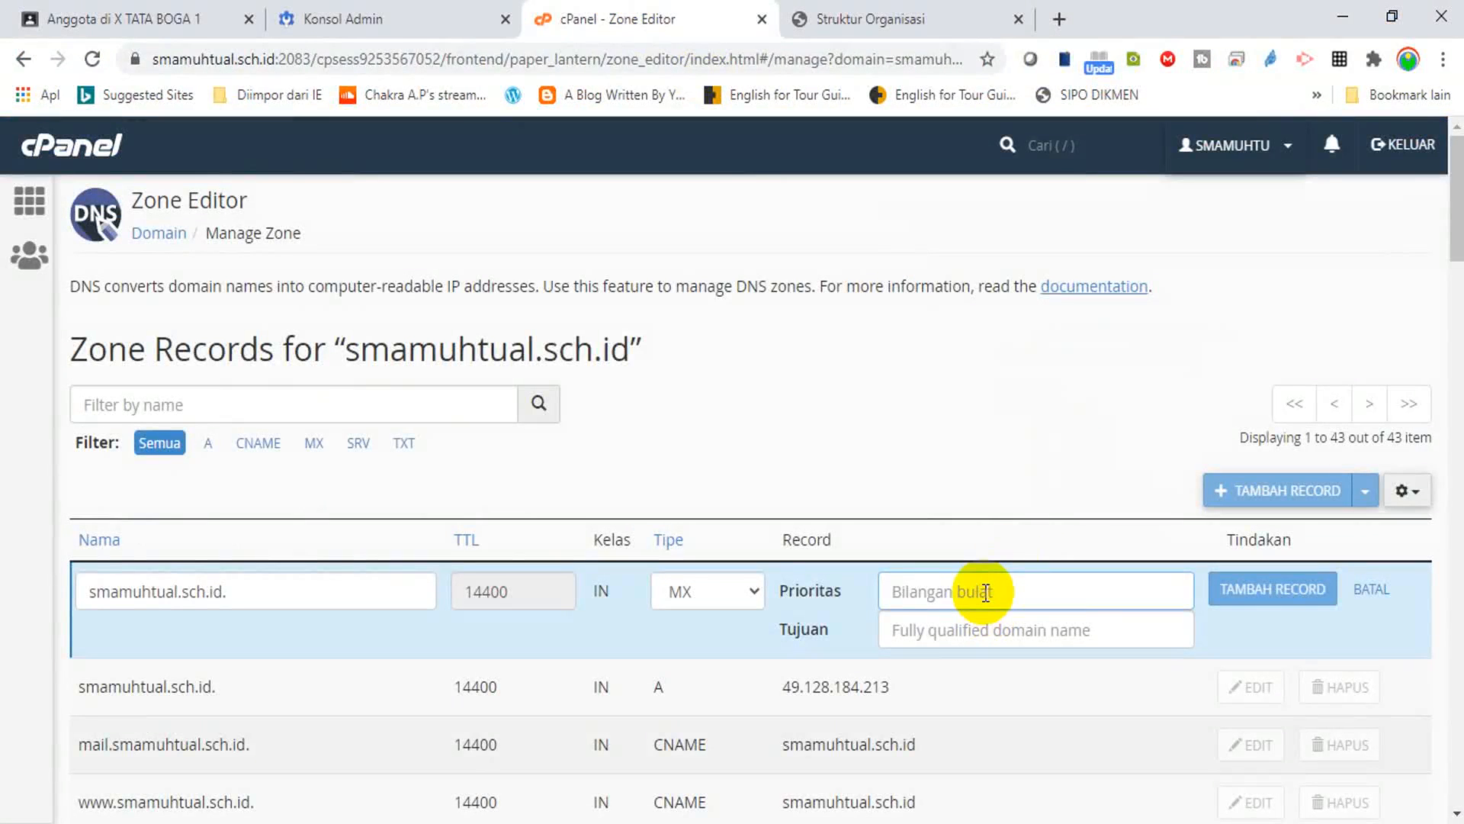
key(F1)
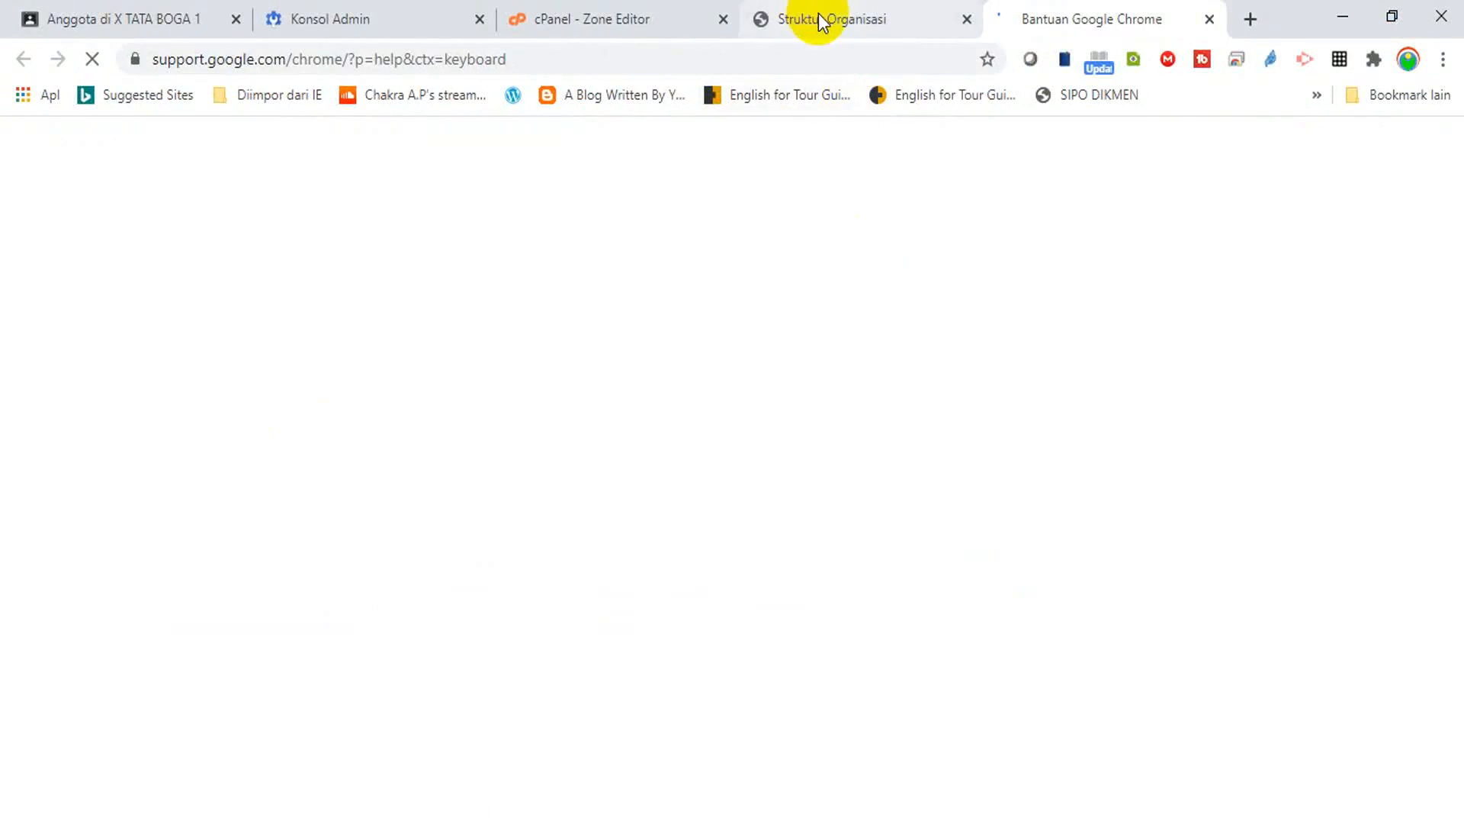
click(819, 13)
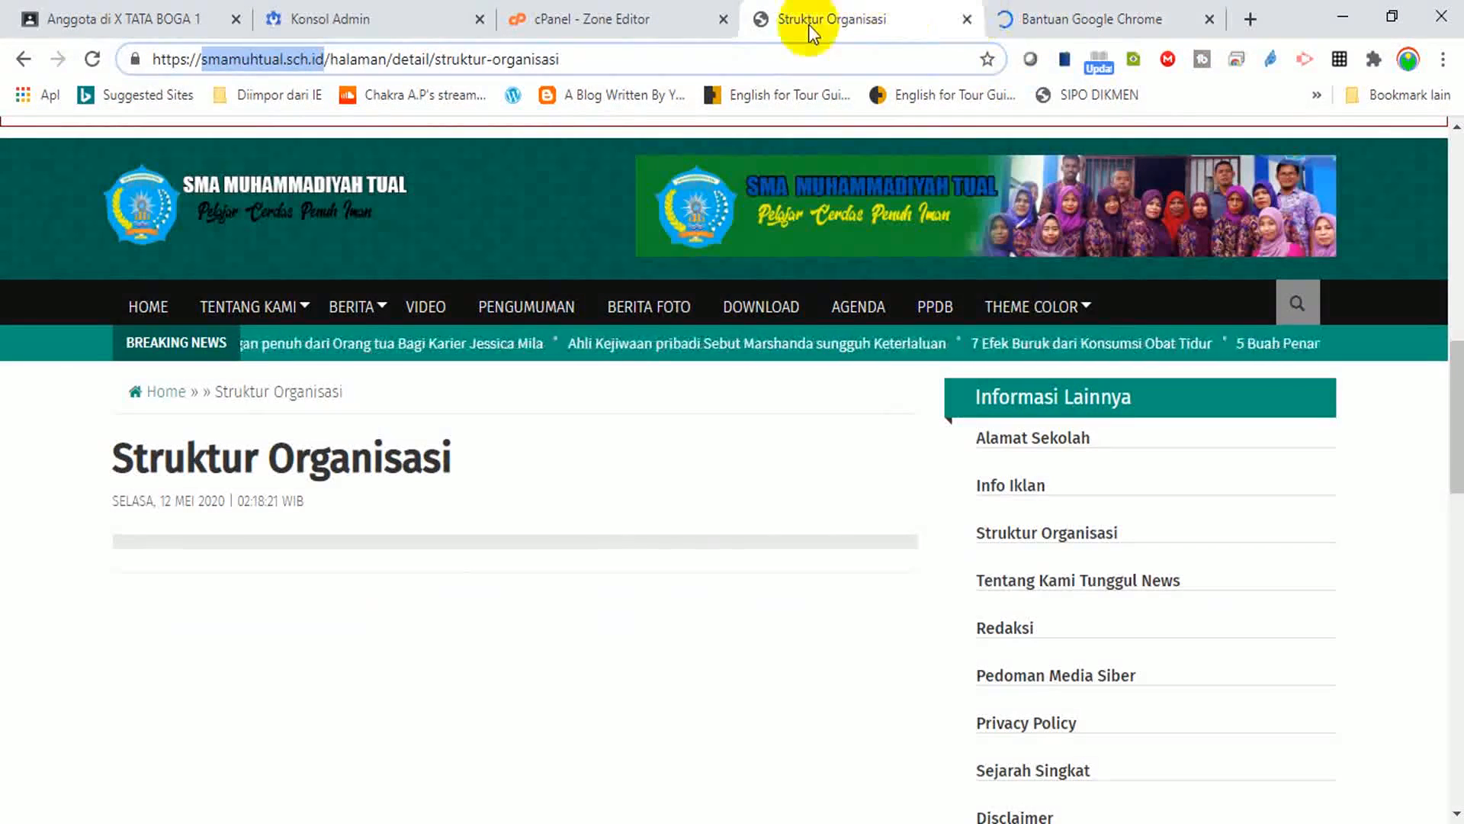
click(667, 13)
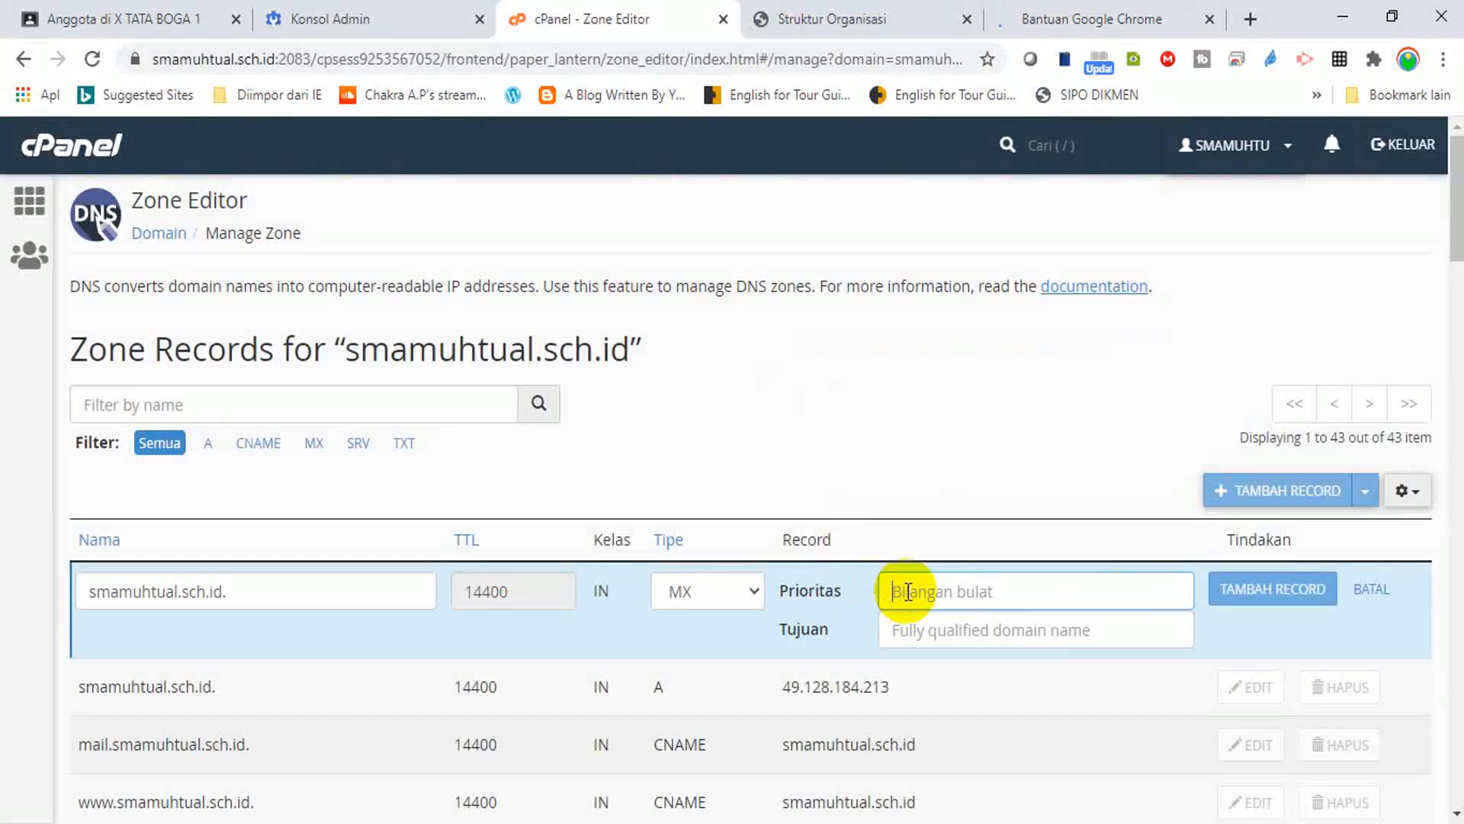
click(913, 636)
text(ASPMX.L.GOOGLE.COM.)
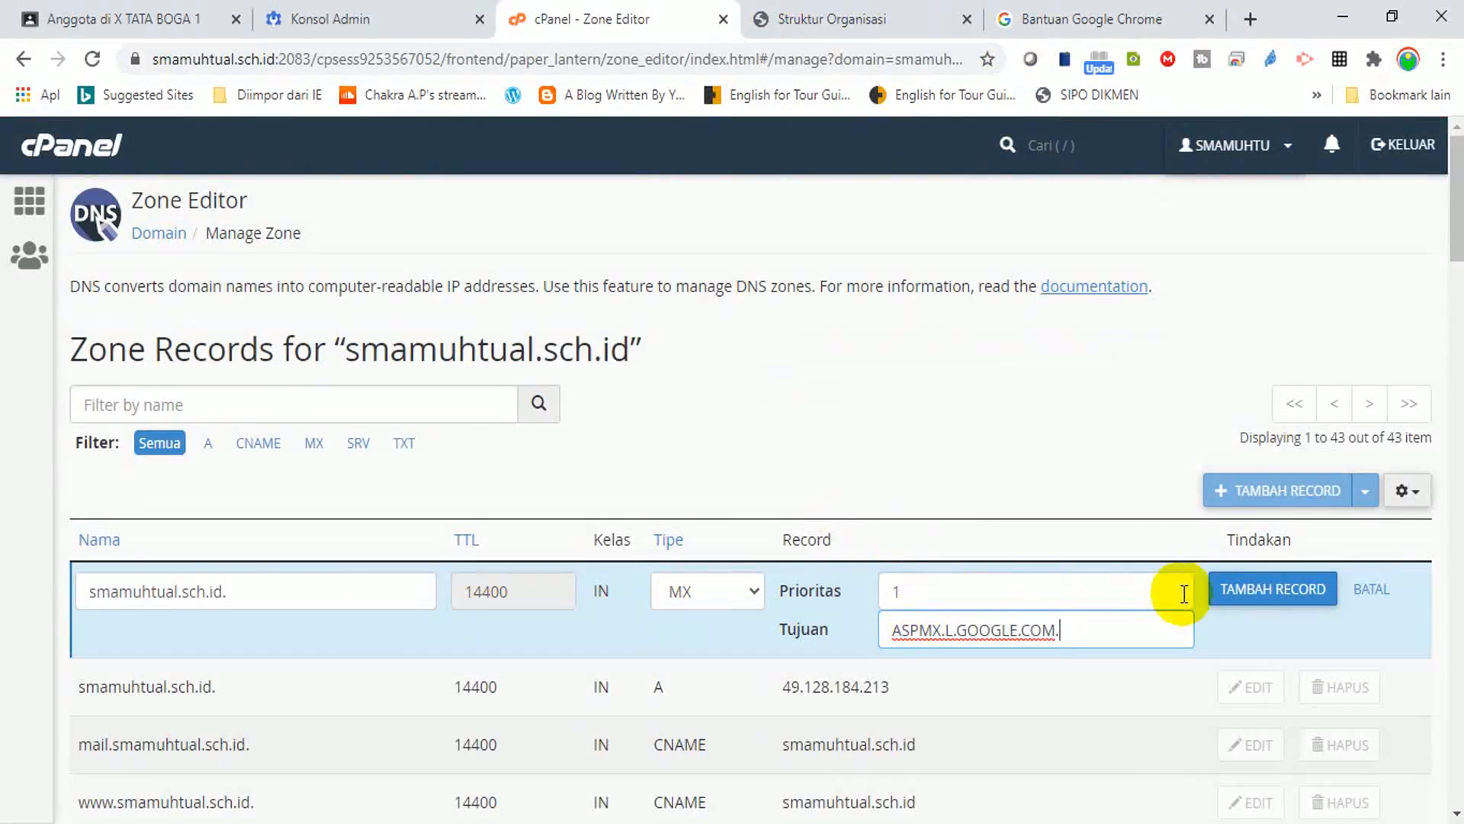
click(1263, 593)
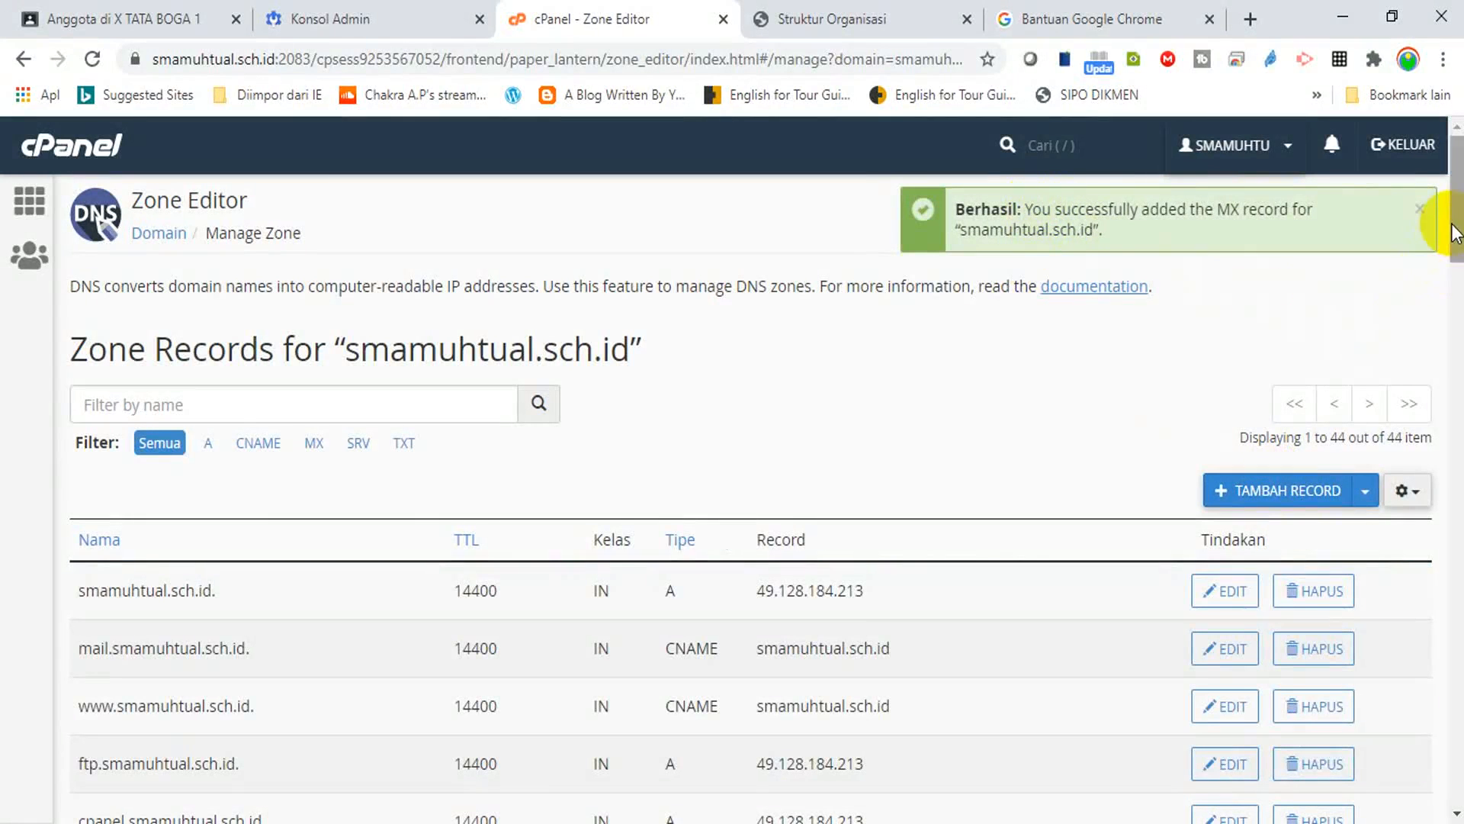
Scroll the zone list to confirm the new aspmx.l.google.com MX entry among 44 records.
drag(1455, 222, 1438, 490)
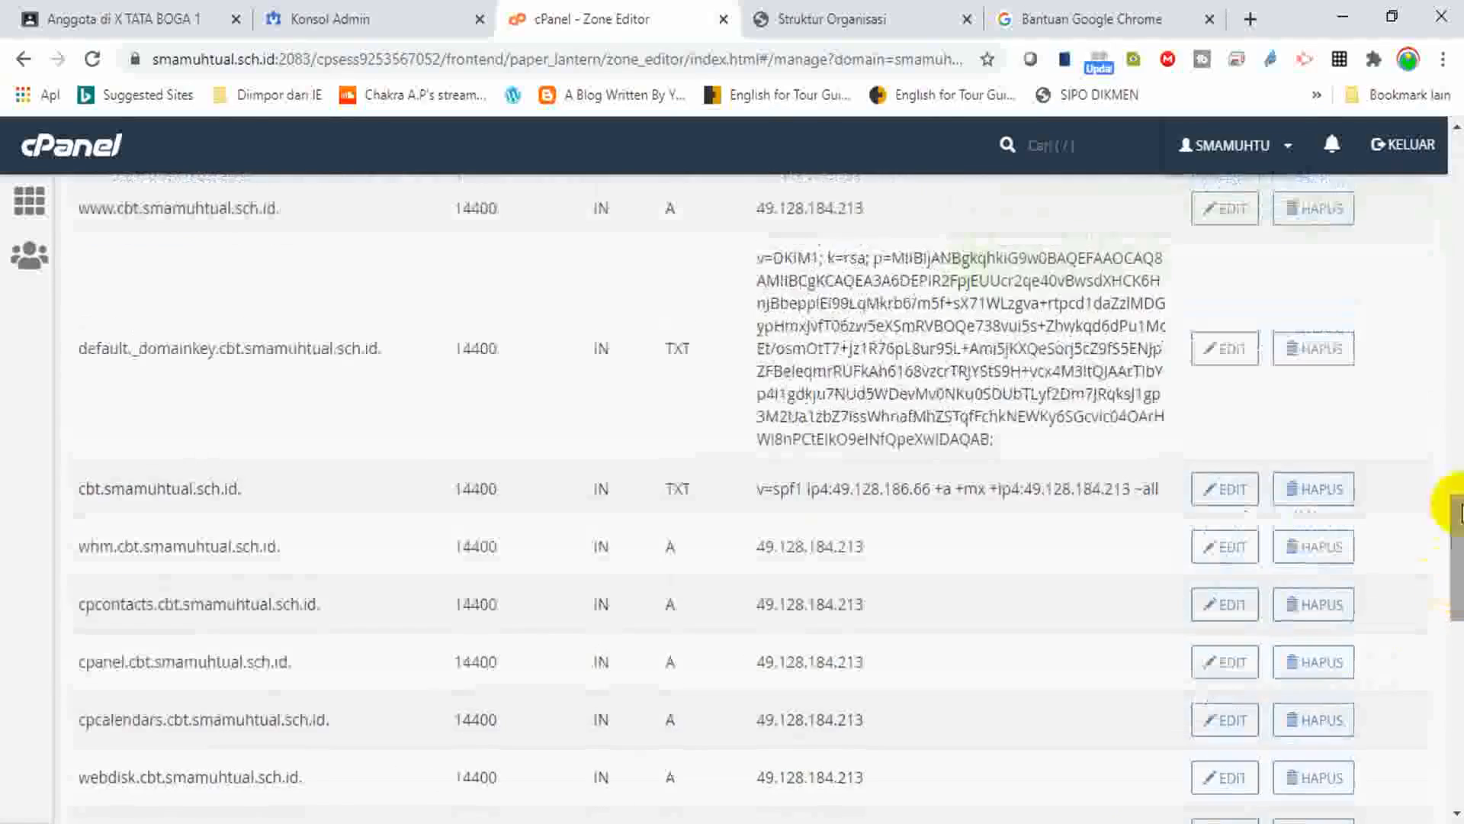
drag(1455, 587, 1455, 732)
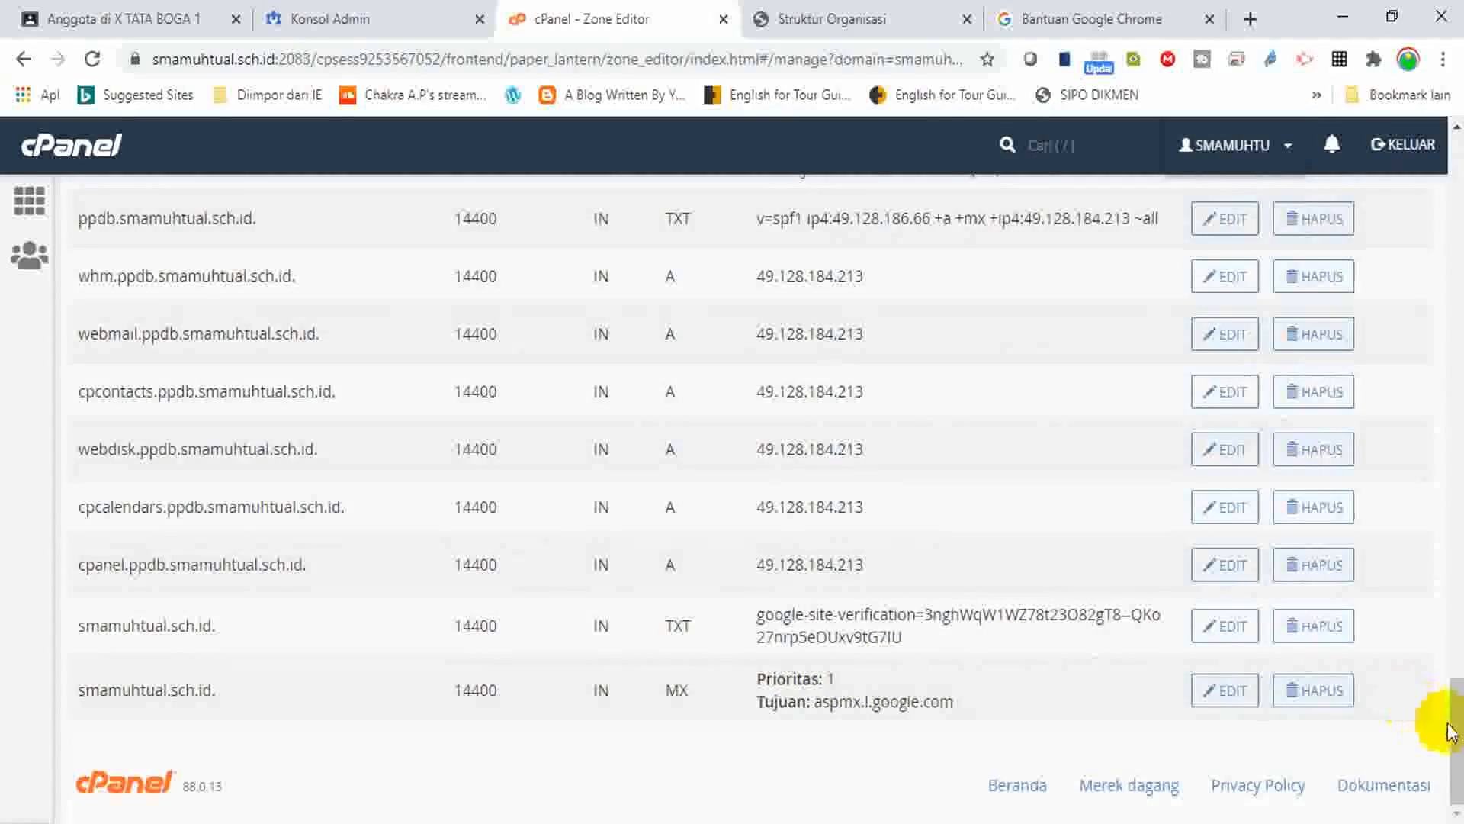
drag(1449, 703, 1429, 183)
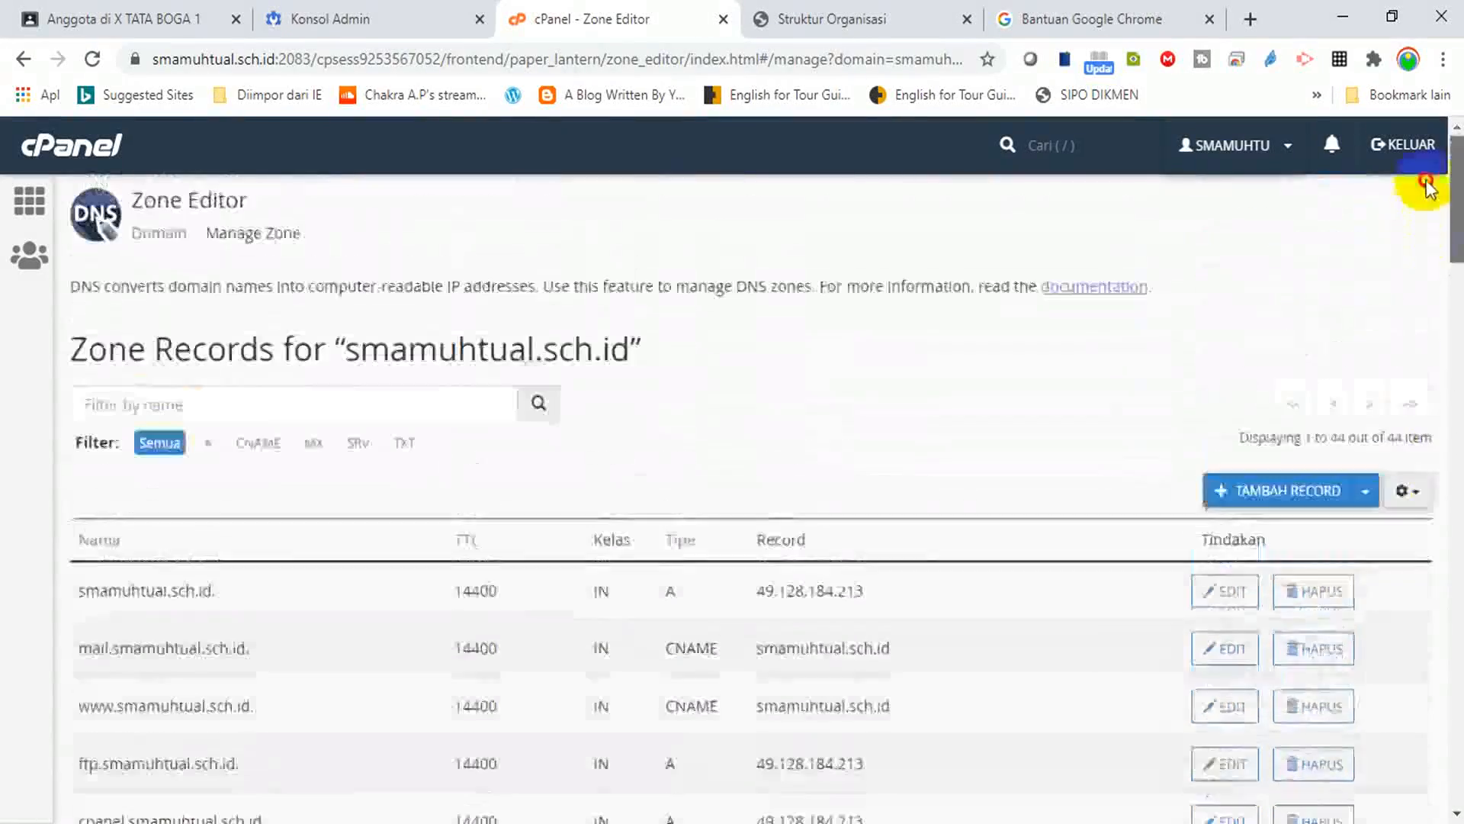
click(1365, 492)
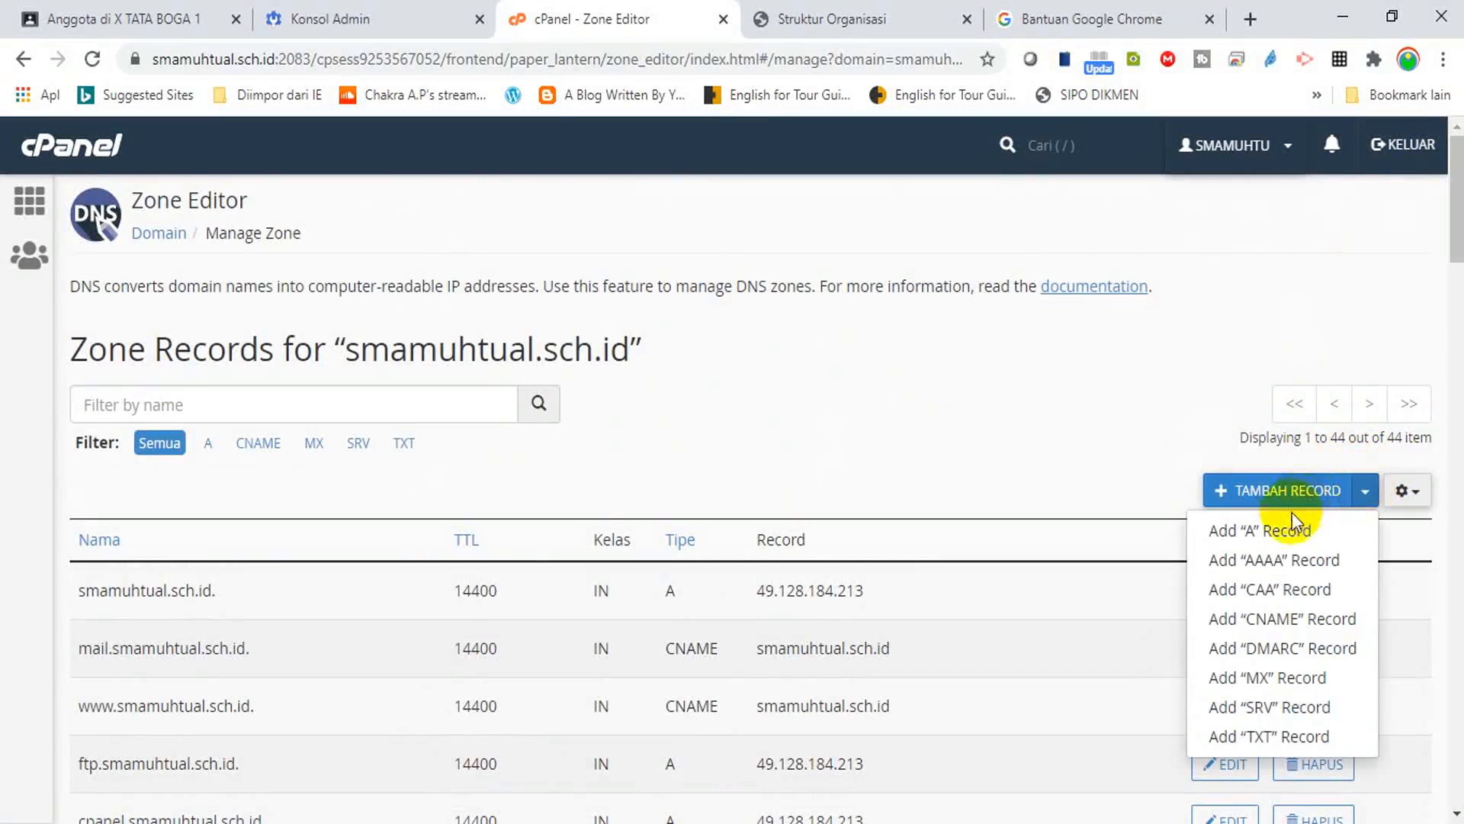
click(1264, 686)
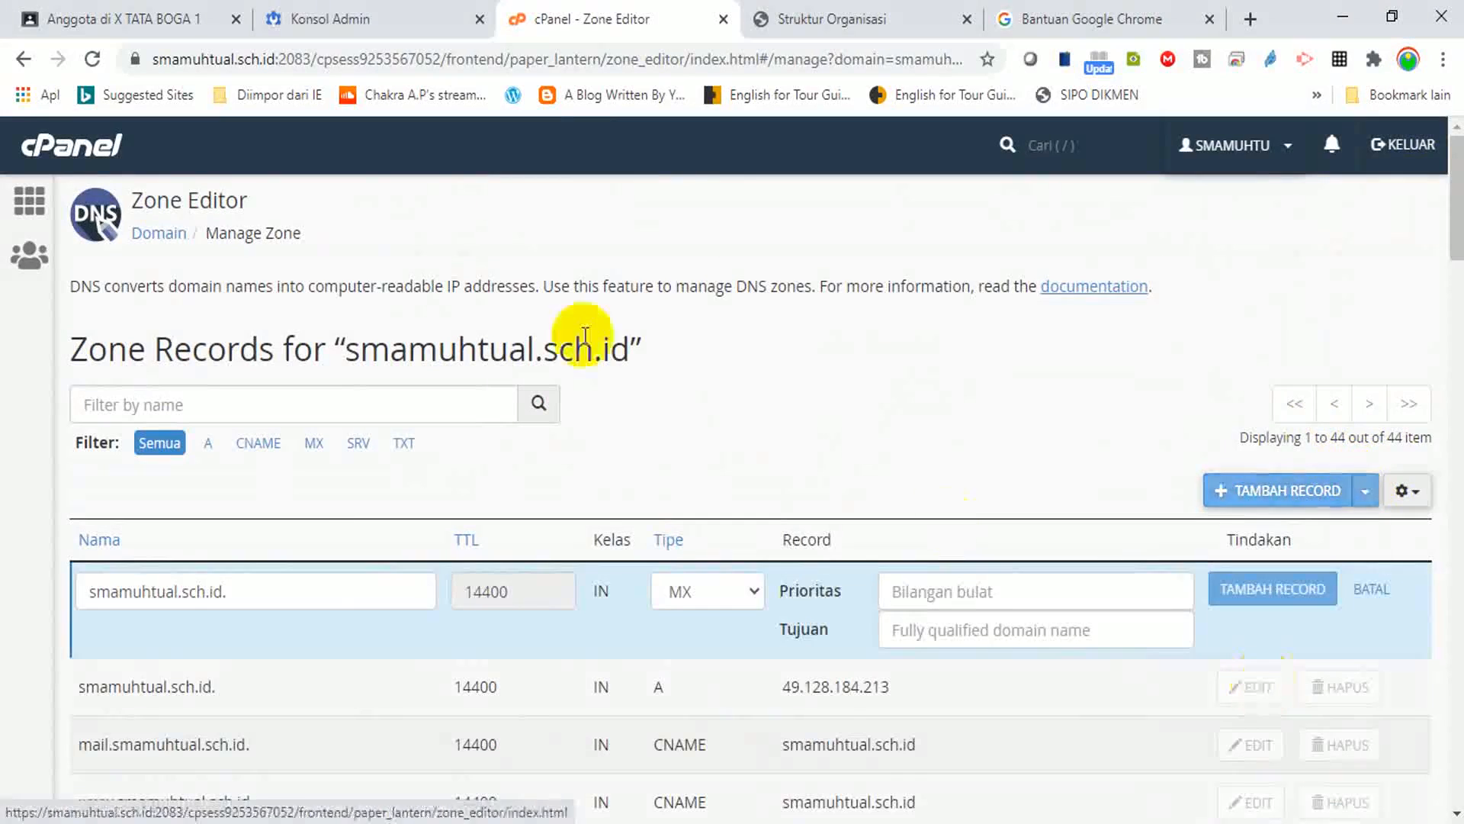
click(375, 21)
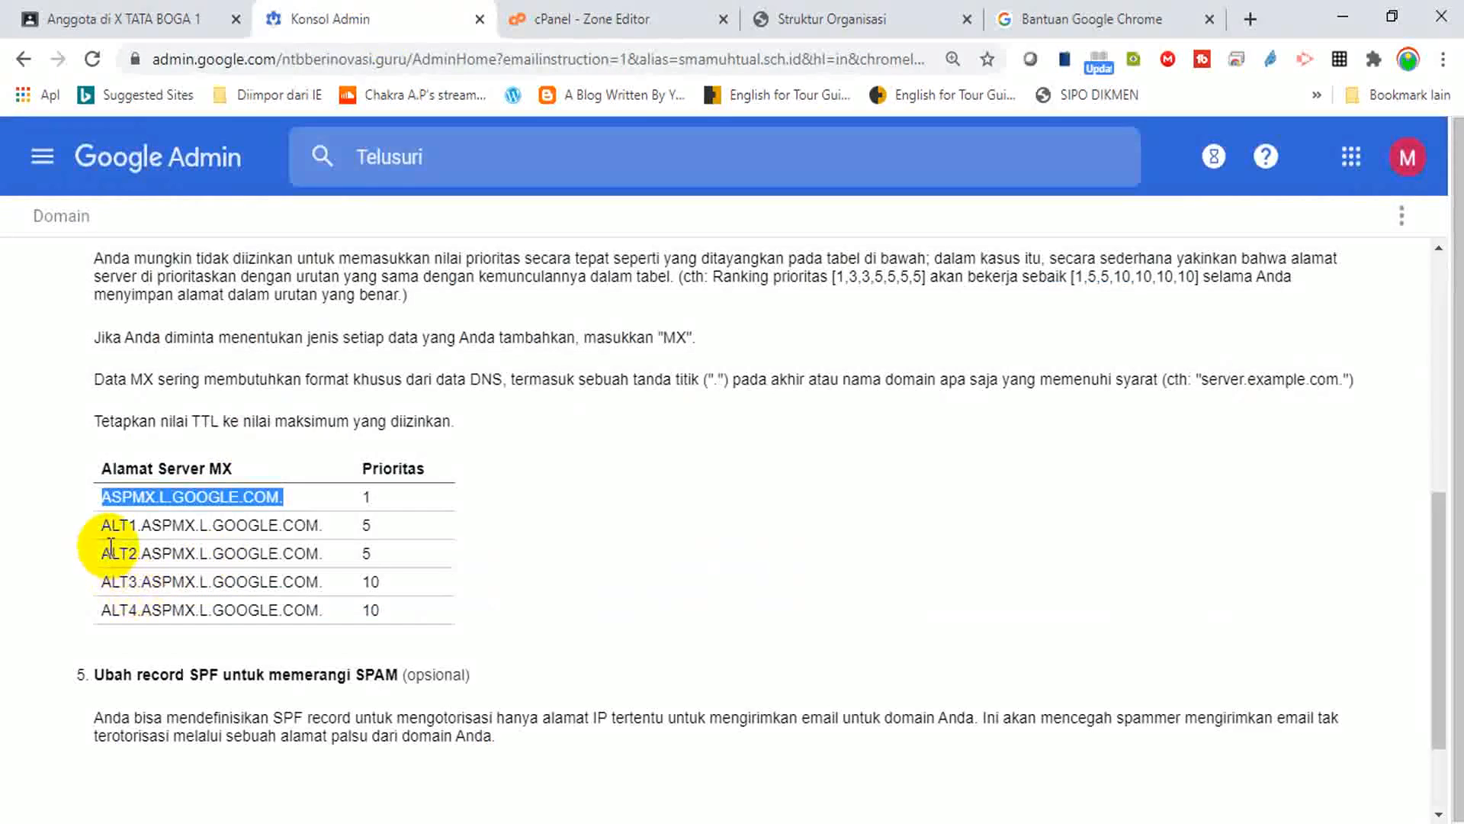
drag(100, 525, 330, 525)
key(ctrl+c)
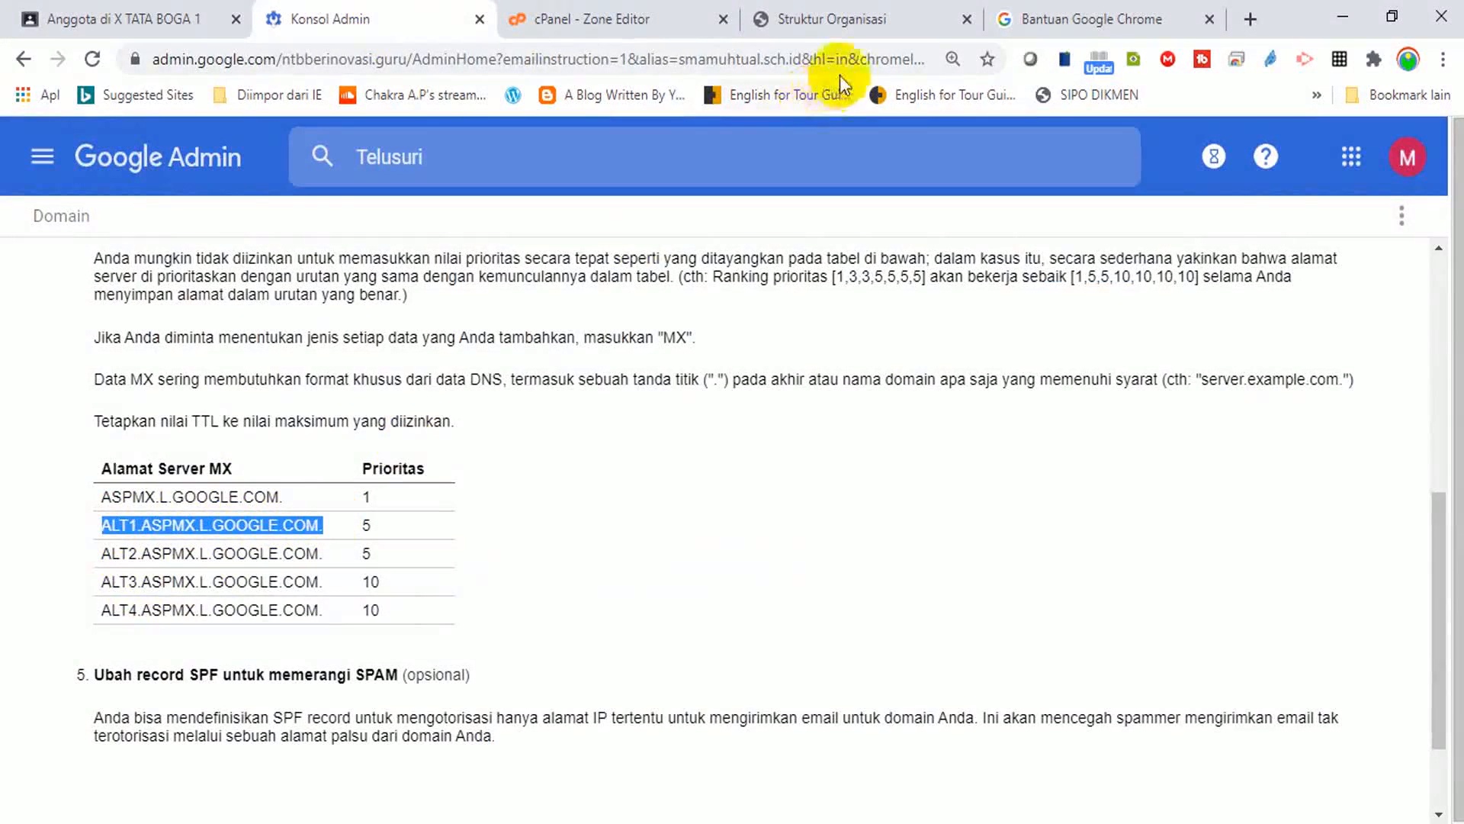
click(607, 21)
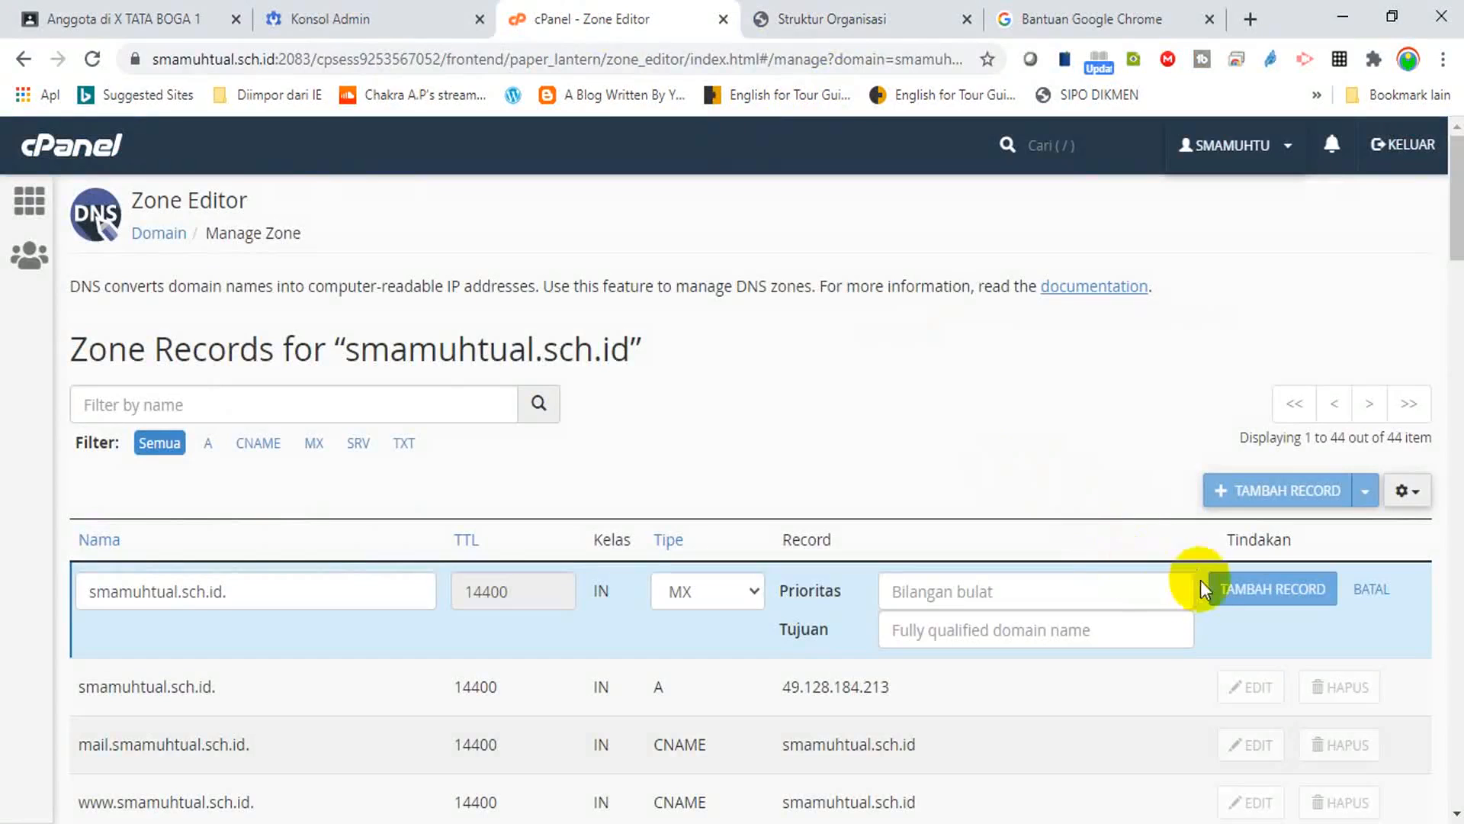
click(1009, 637)
key(ctrl+v)
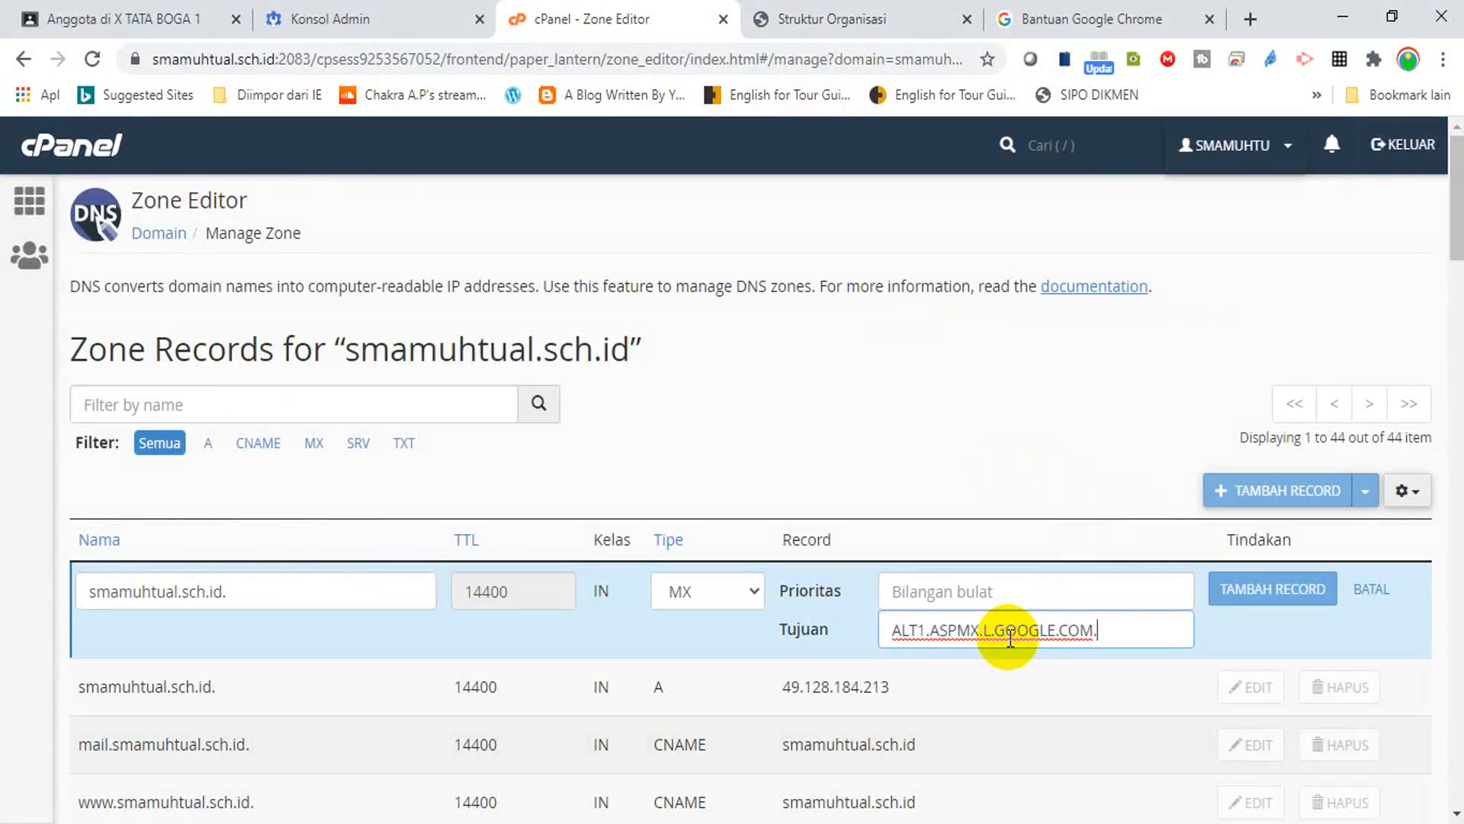
click(946, 583)
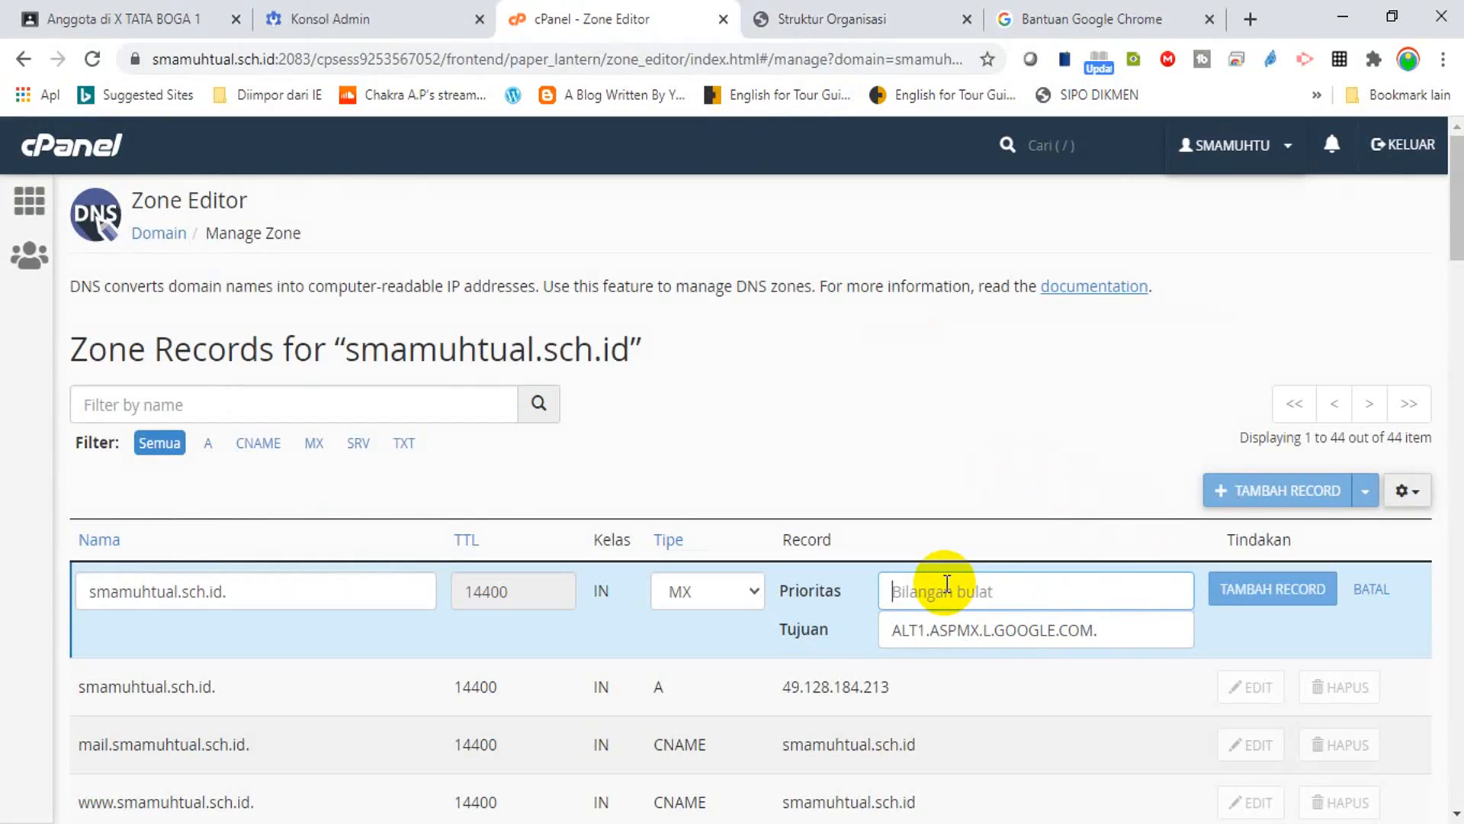
text(5)
click(1253, 601)
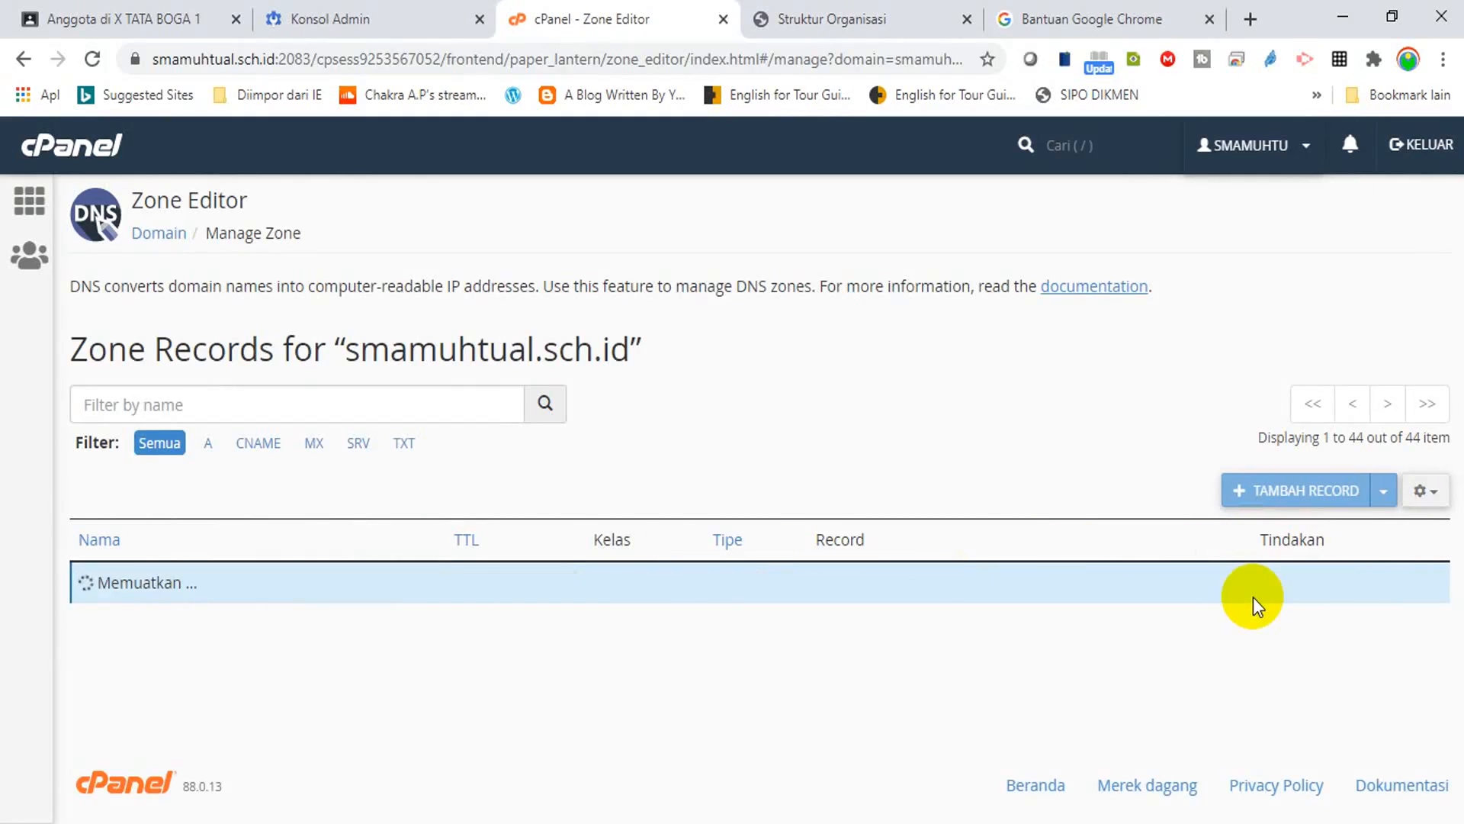
Copy the ALT2.ASPMX.L.GOOGLE.COM. address and start a new MX-type zone record.
click(343, 23)
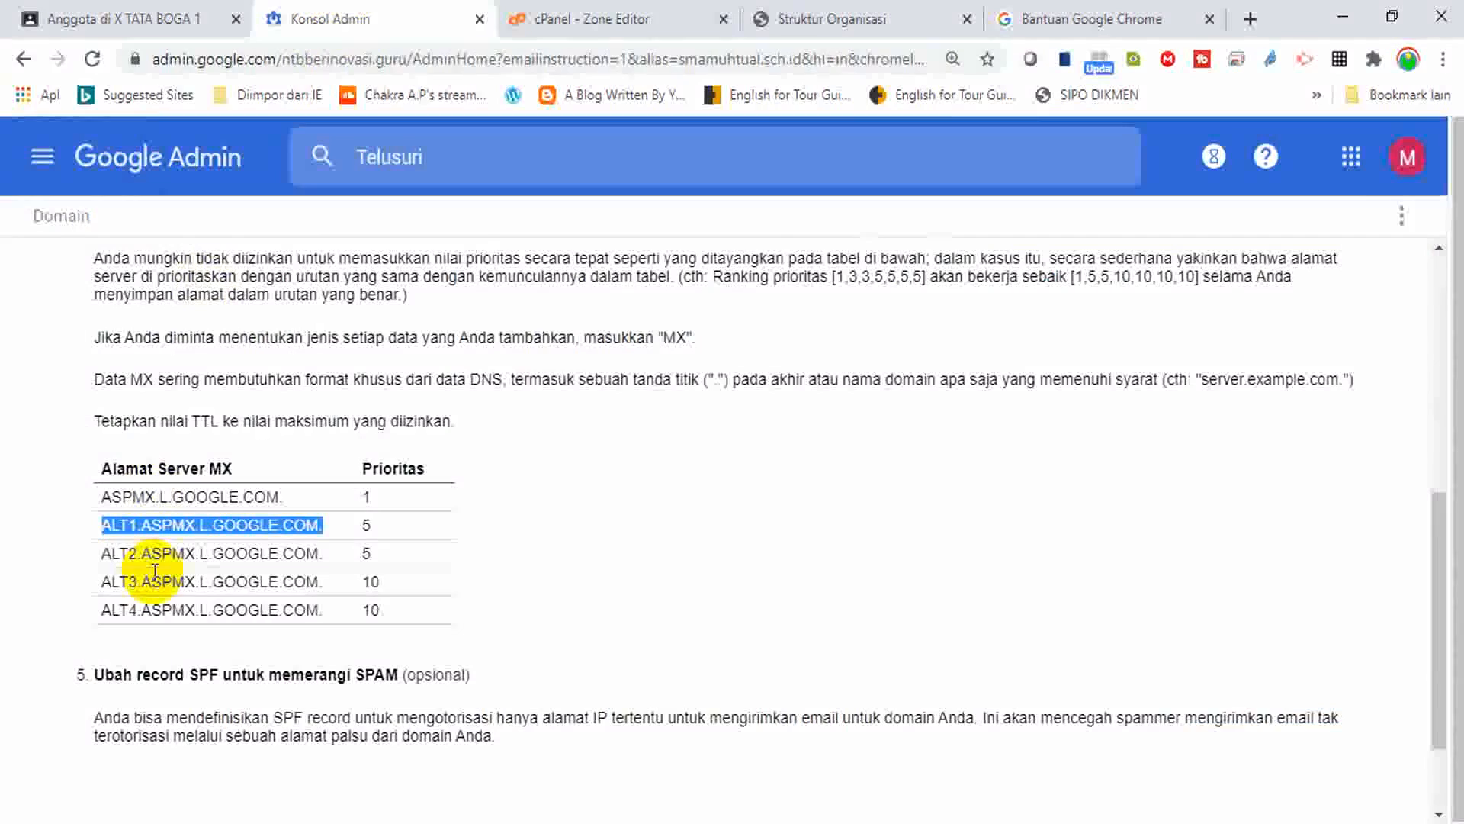
drag(104, 554, 332, 564)
key(ctrl+c)
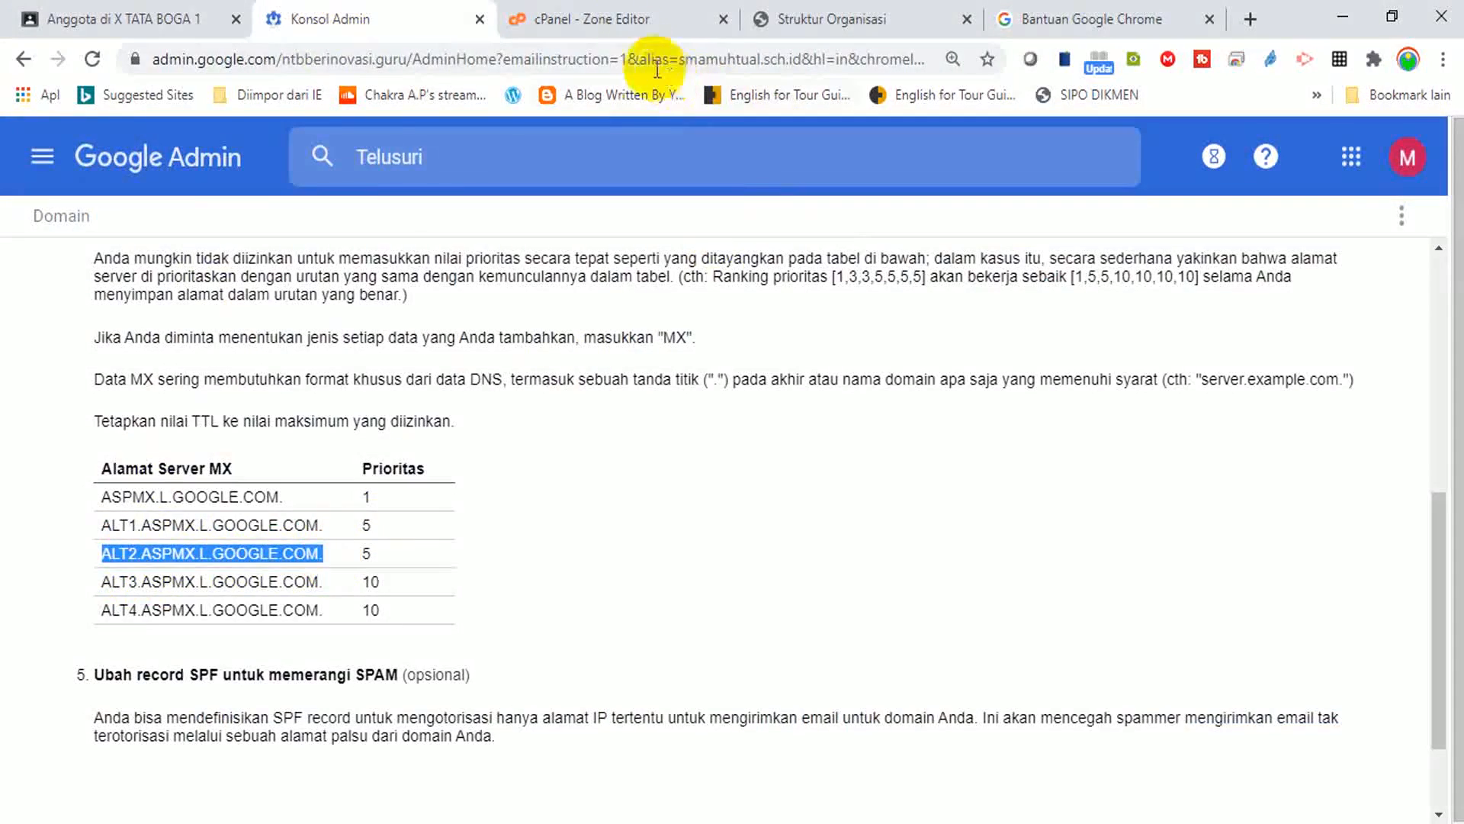
click(625, 18)
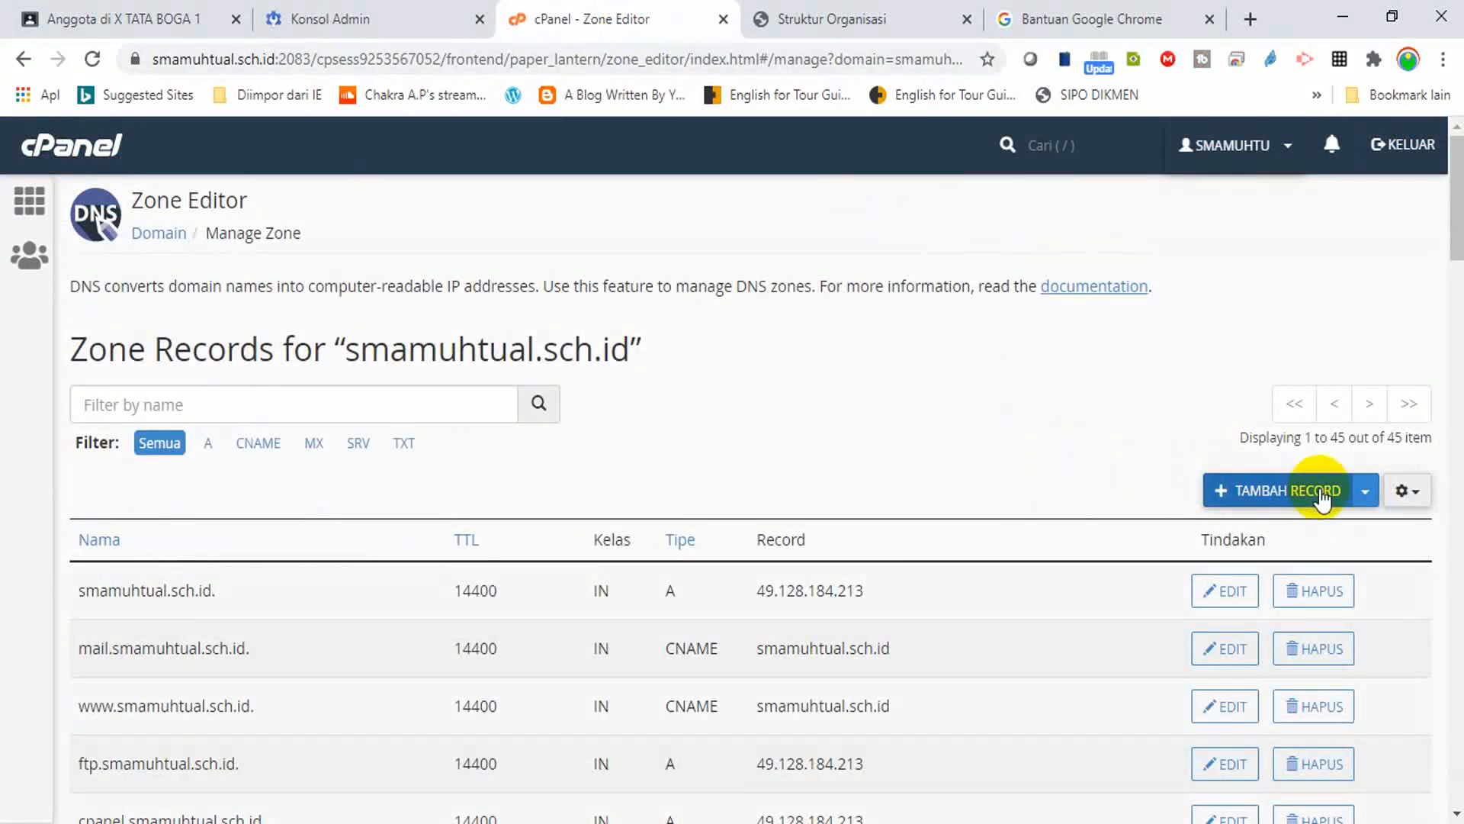
click(1296, 492)
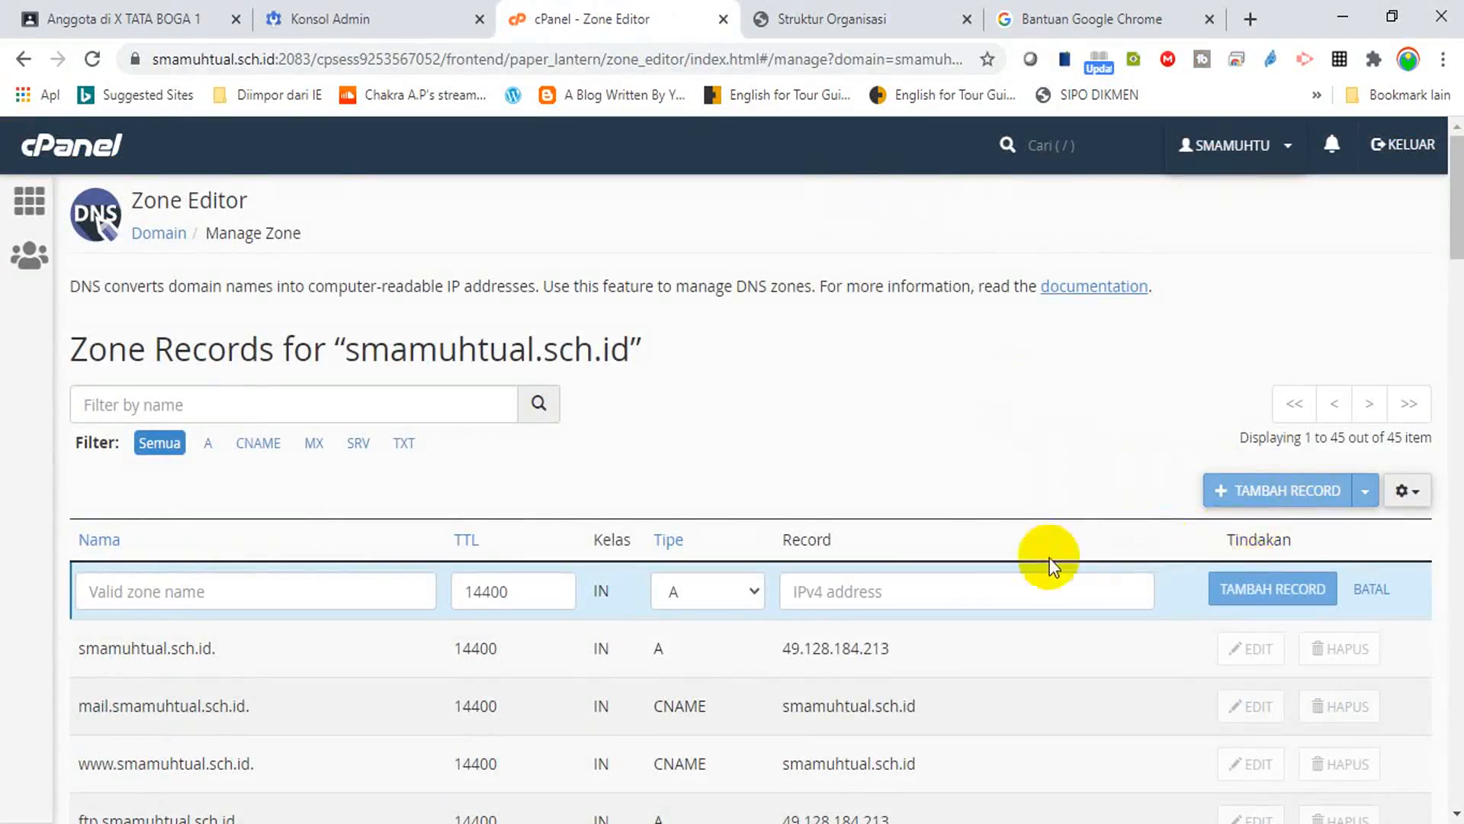
click(753, 593)
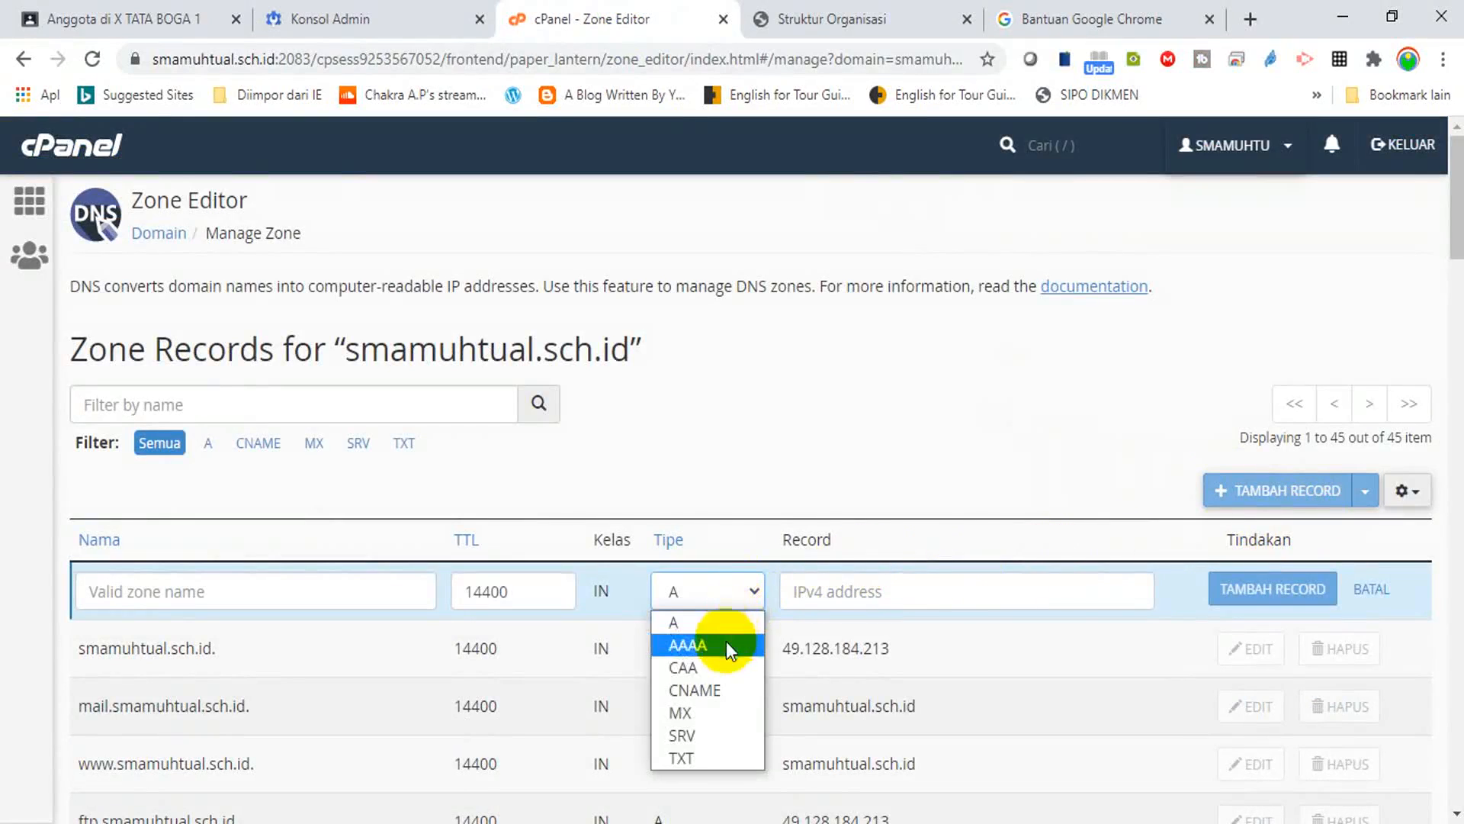
click(709, 713)
Fill in ALT2.ASPMX.L.GOOGLE.COM. as destination with priority 5 and save the record.
click(929, 592)
click(932, 631)
key(ctrl+v)
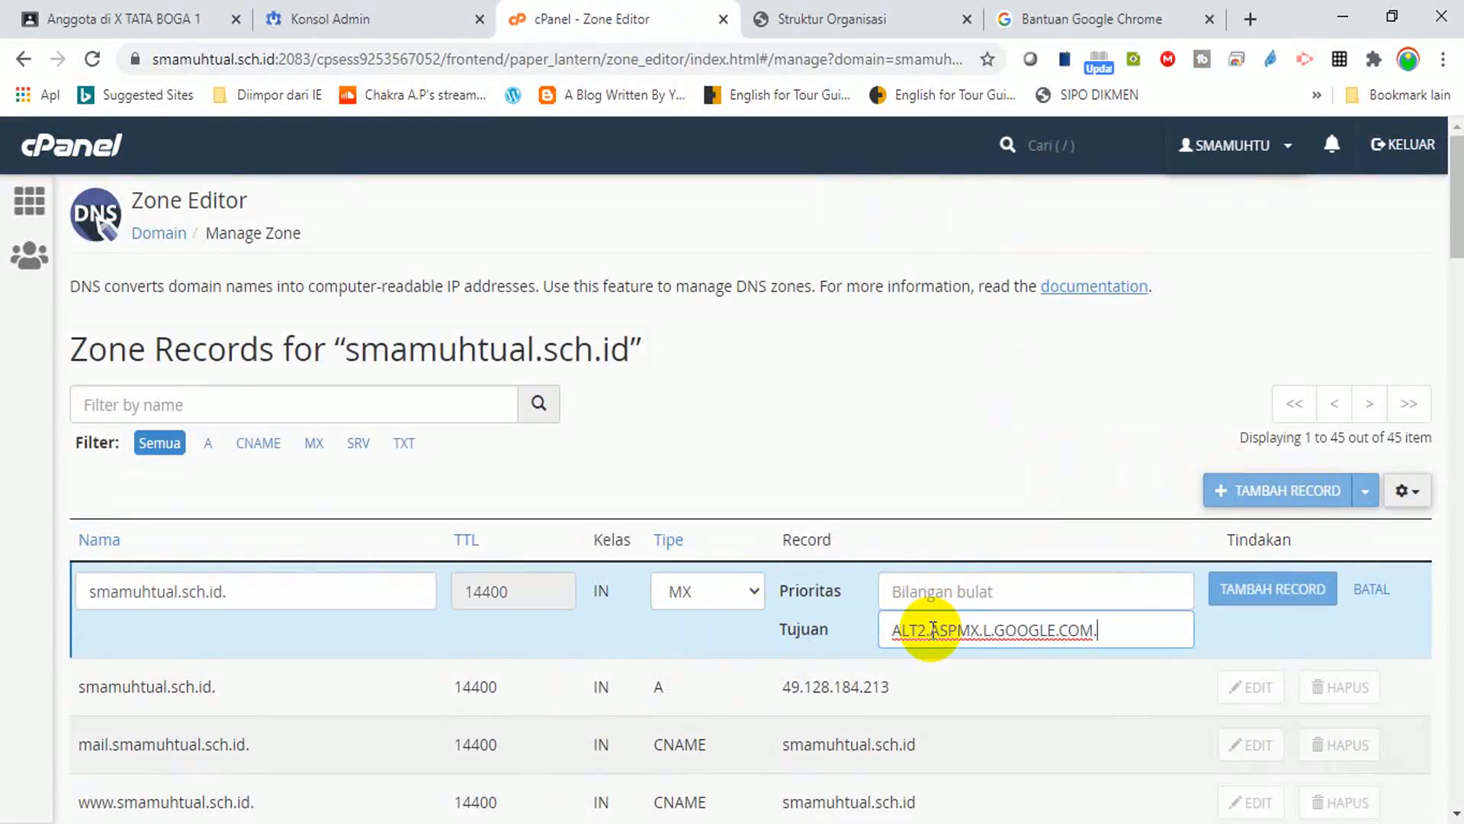
click(333, 22)
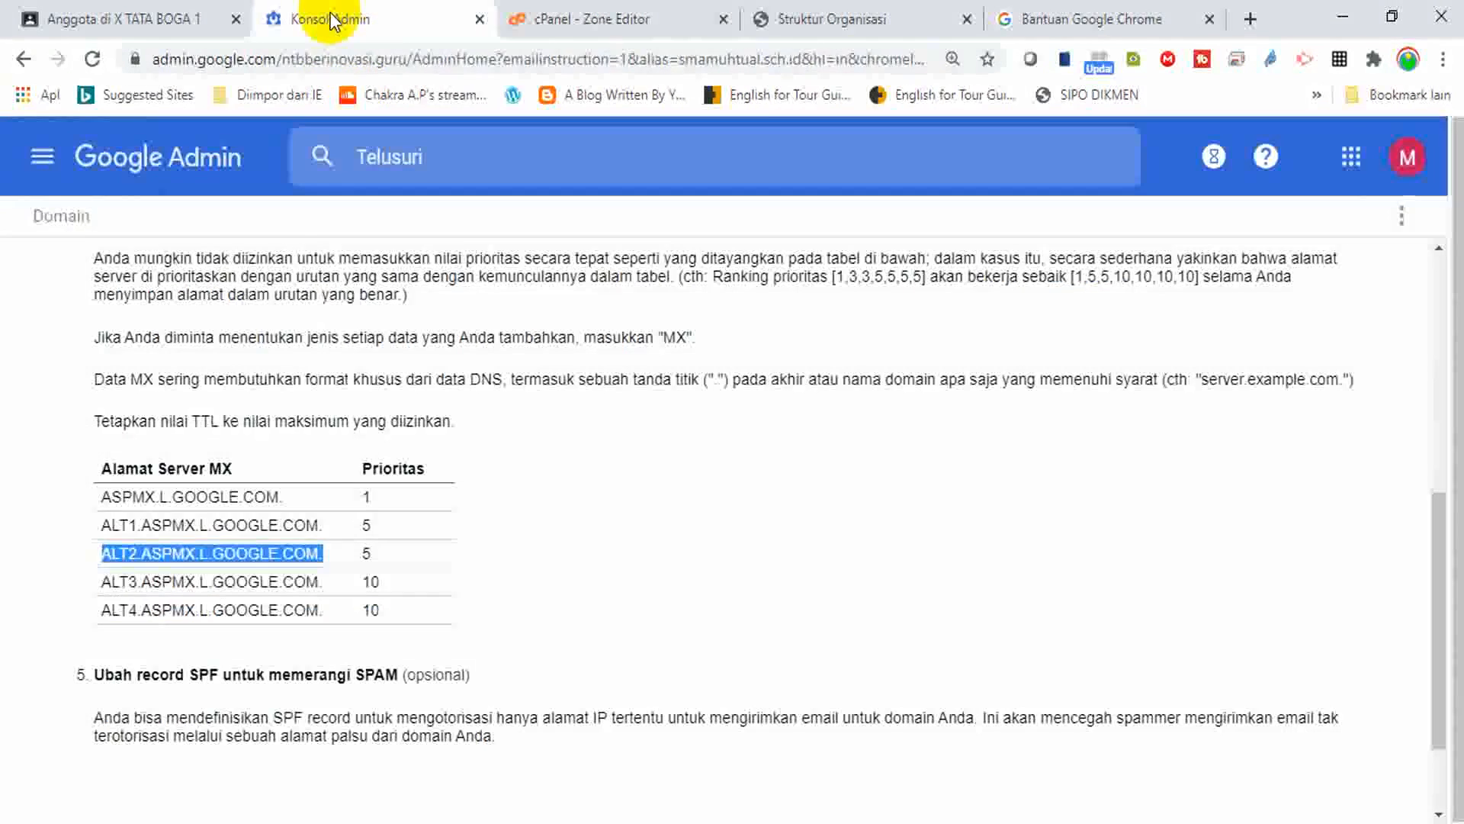
click(605, 17)
click(911, 592)
text(5)
click(1249, 589)
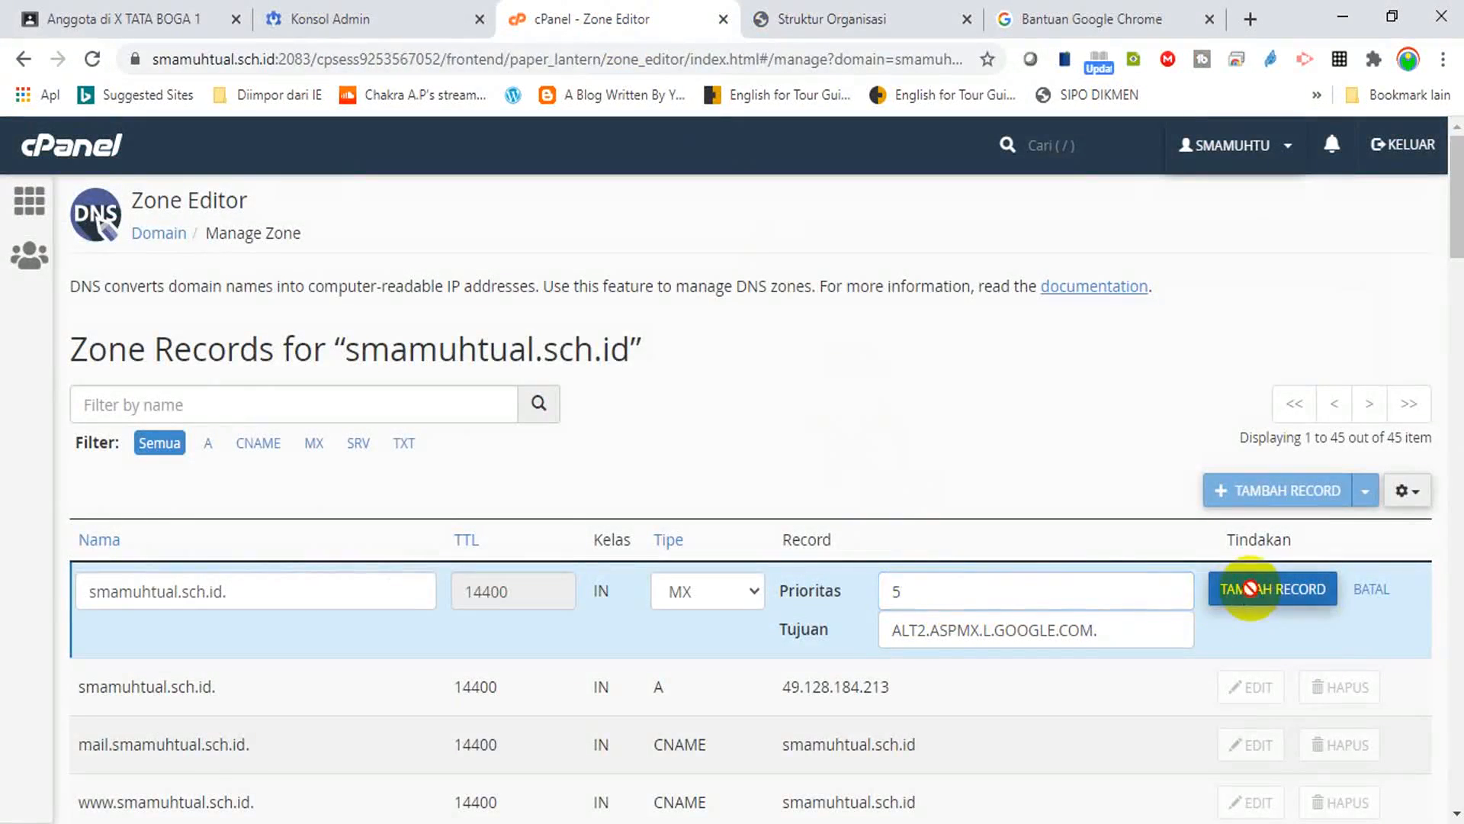
click(355, 17)
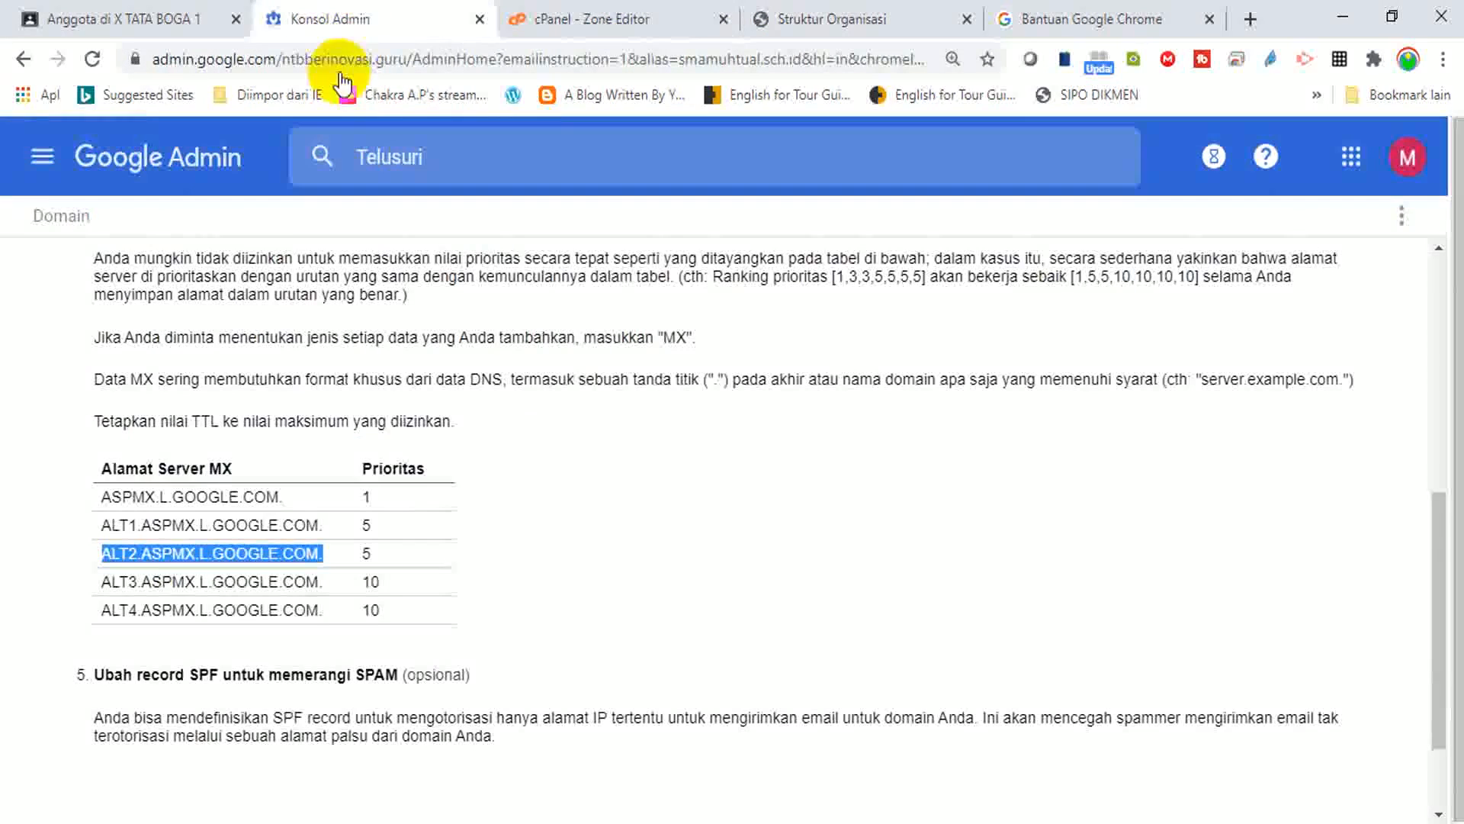
Copy the ALT3.ASPMX.L.GOOGLE.COM. address and start a new MX-type zone record.
drag(104, 582, 326, 583)
key(ctrl+c)
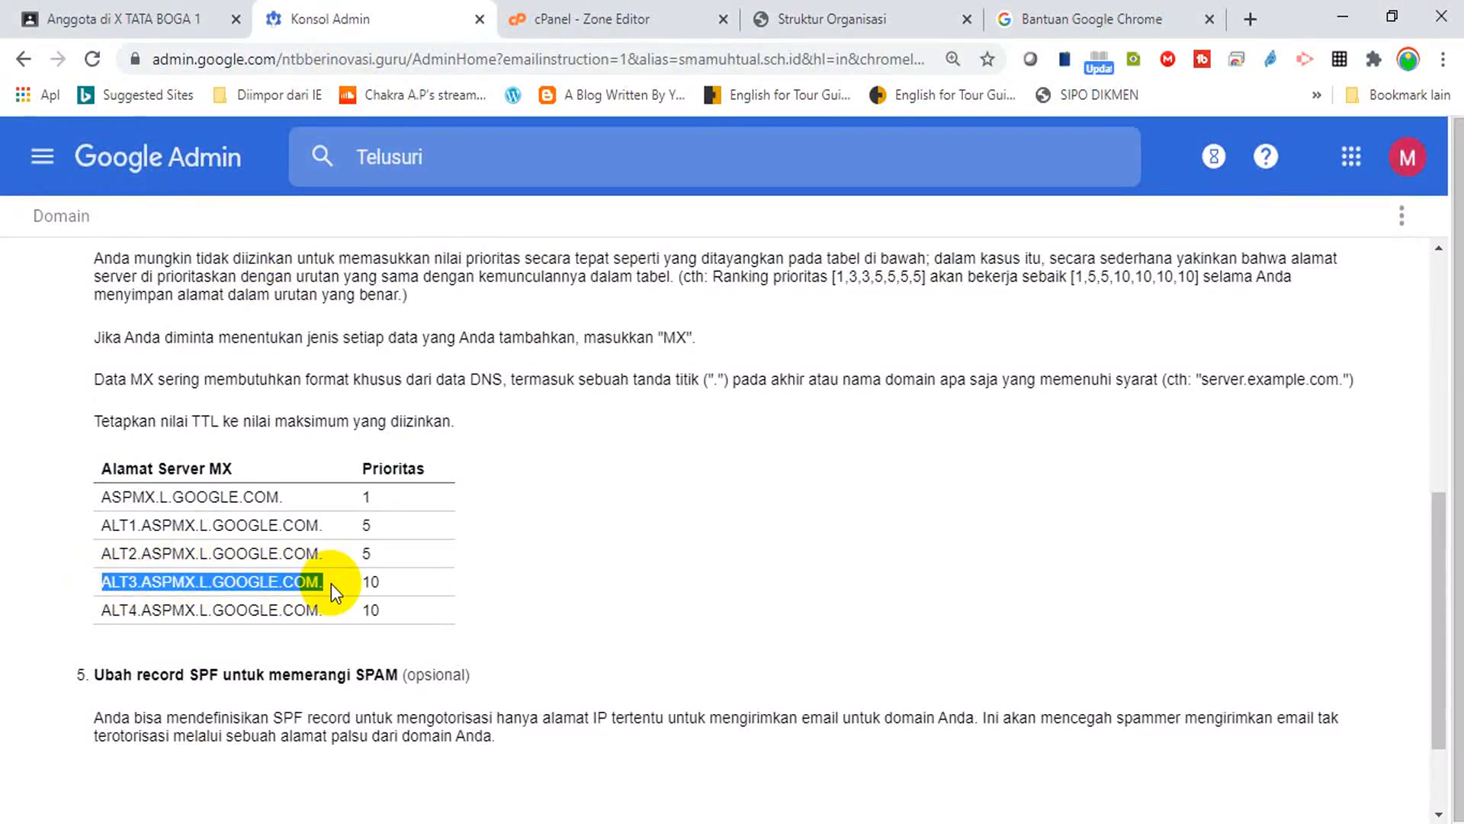
click(625, 21)
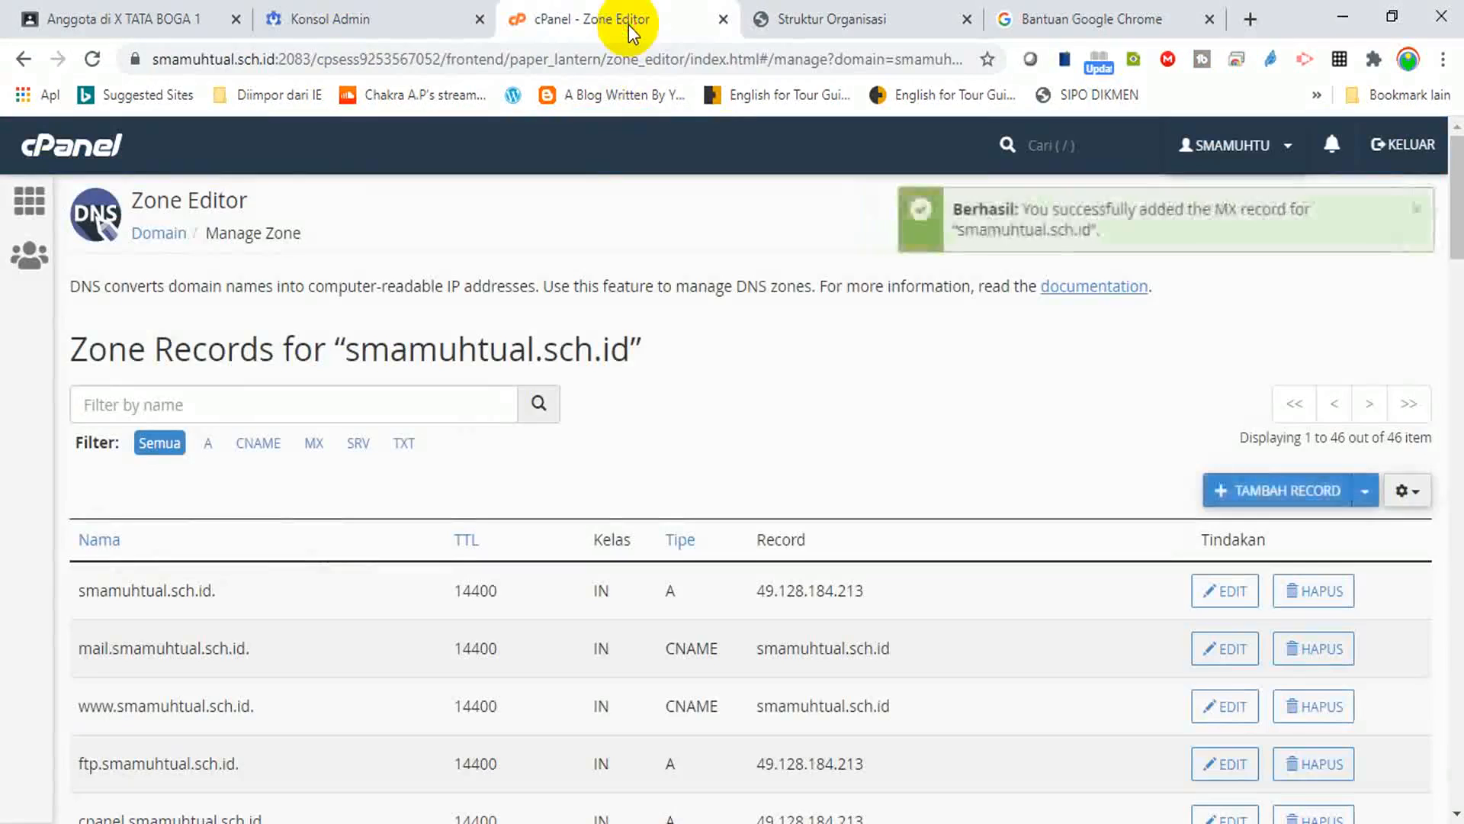
click(1331, 494)
click(760, 593)
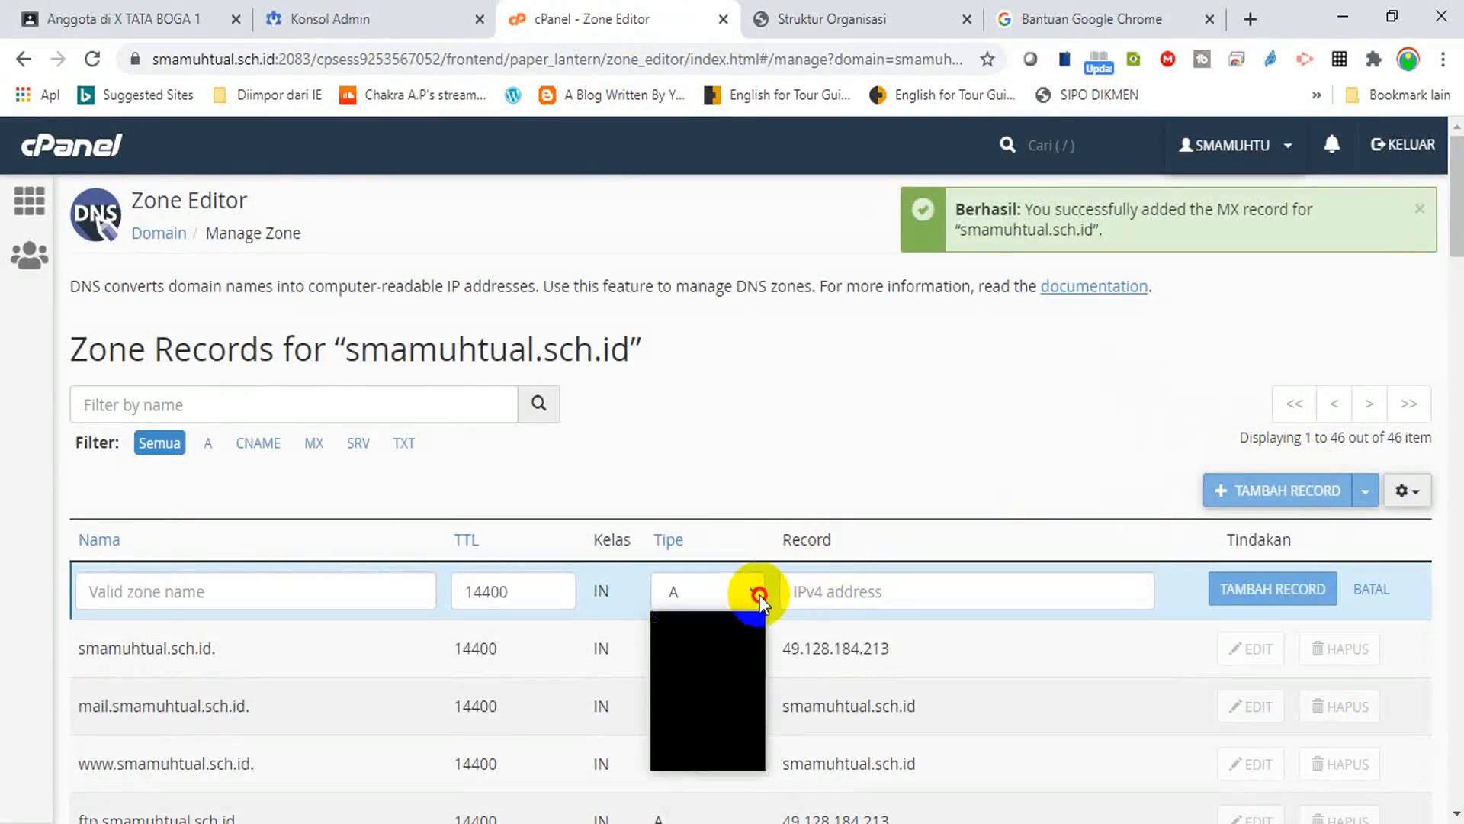
click(693, 709)
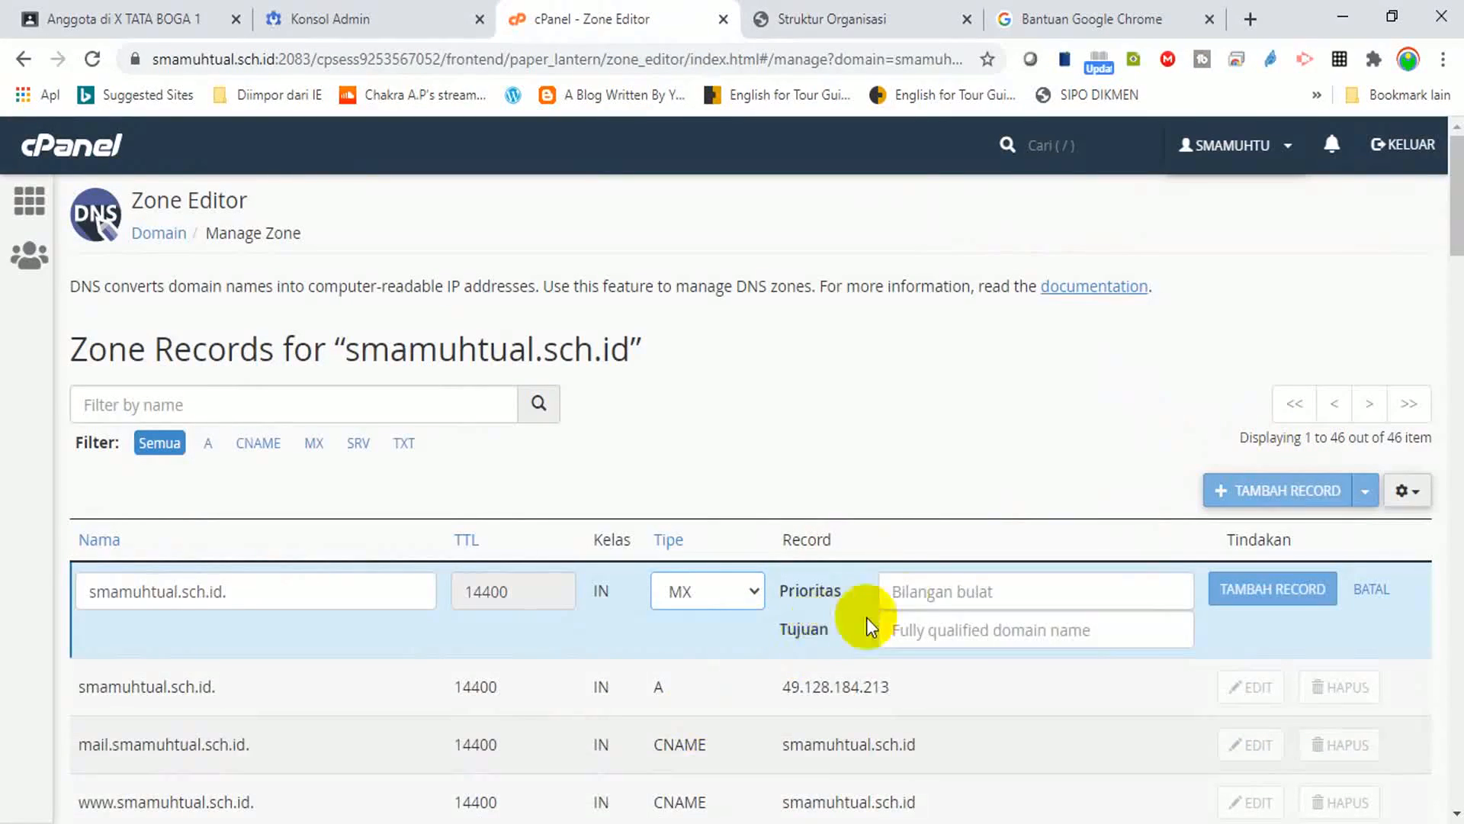
Save the priority 10 MX record for ALT3.ASPMX.L.GOOGLE.COM., then copy the ALT4 address.
click(924, 592)
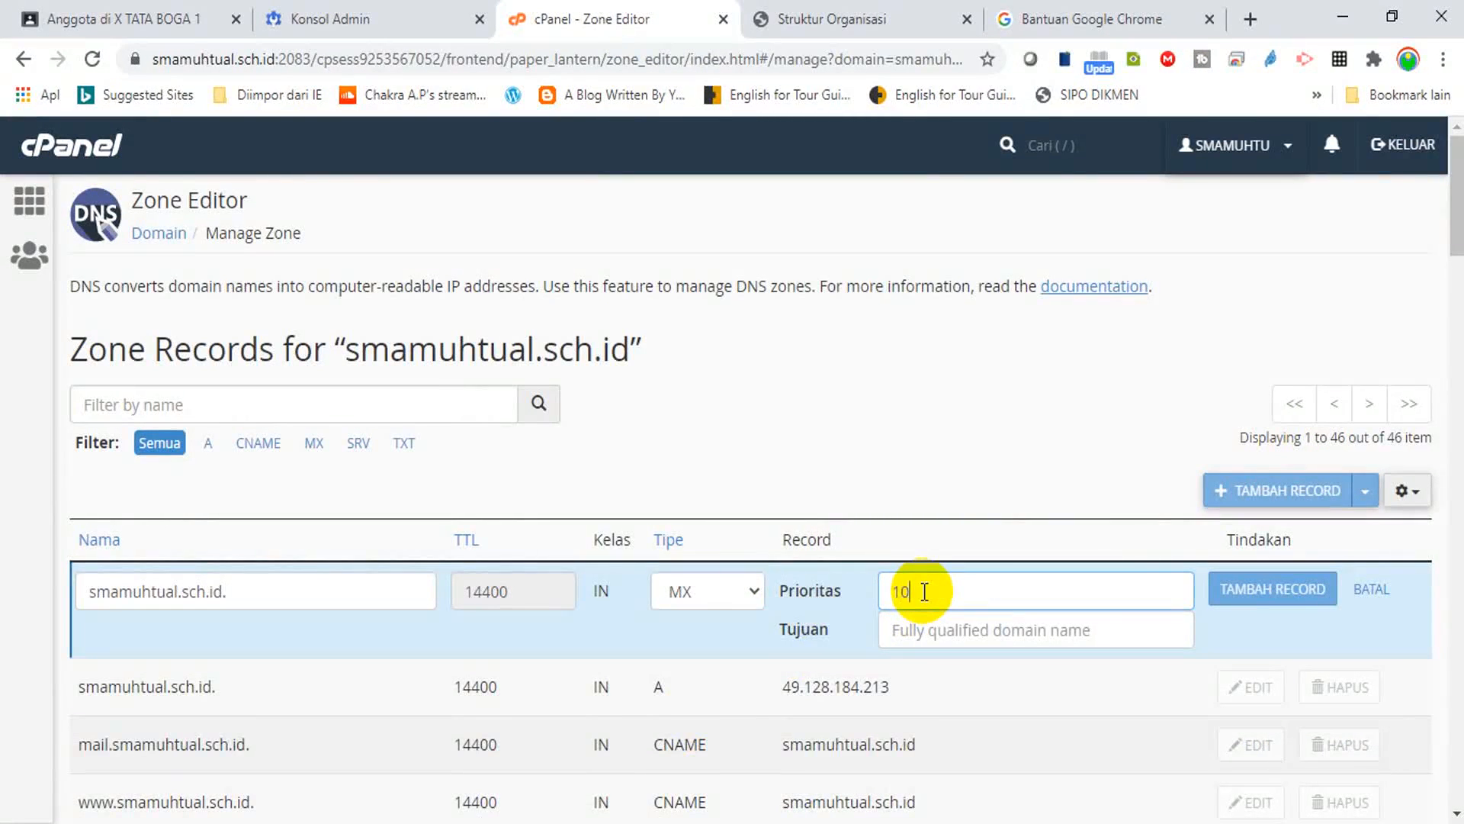
click(925, 635)
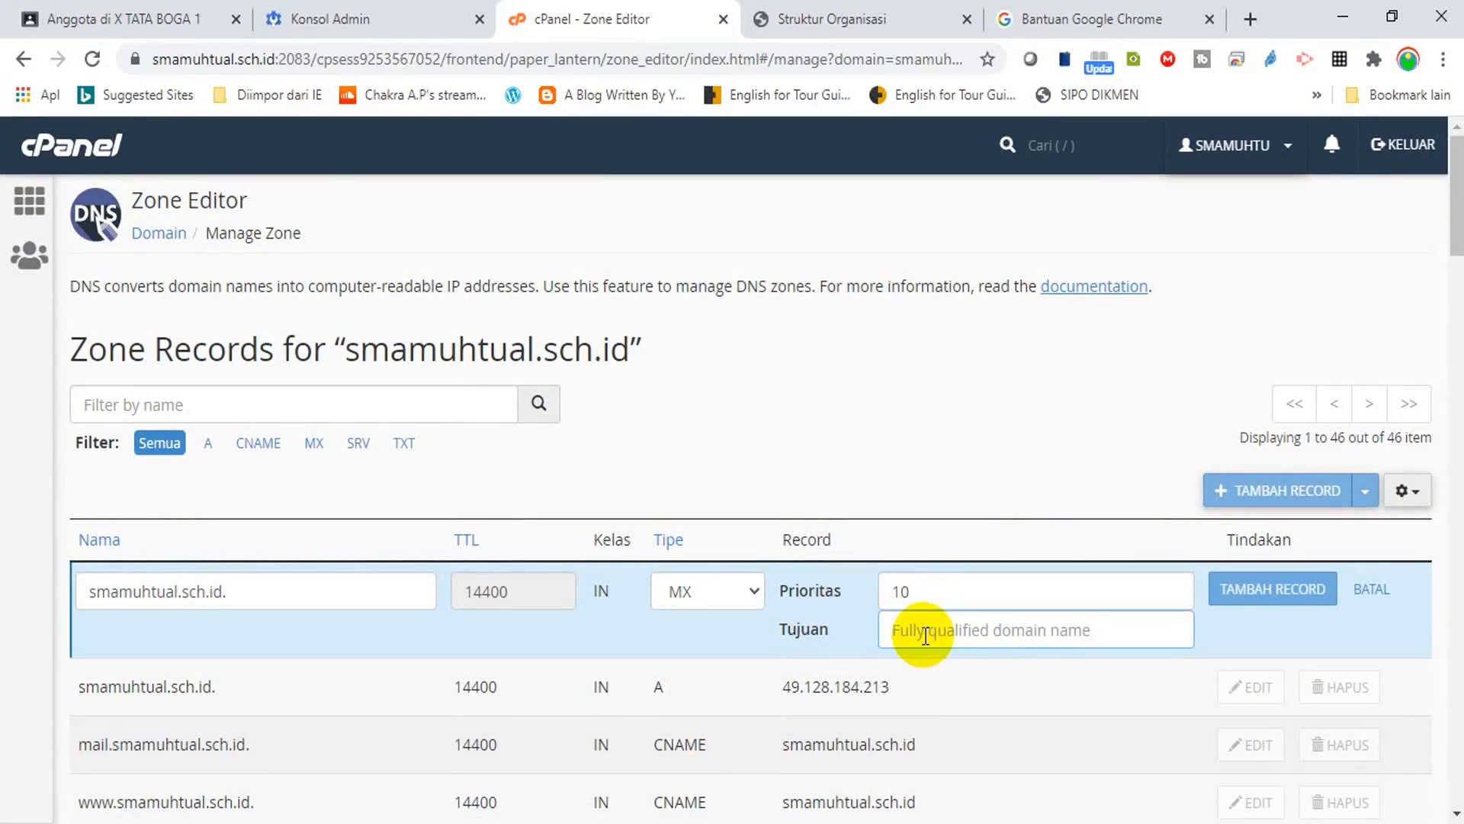
key(ctrl+v)
click(340, 20)
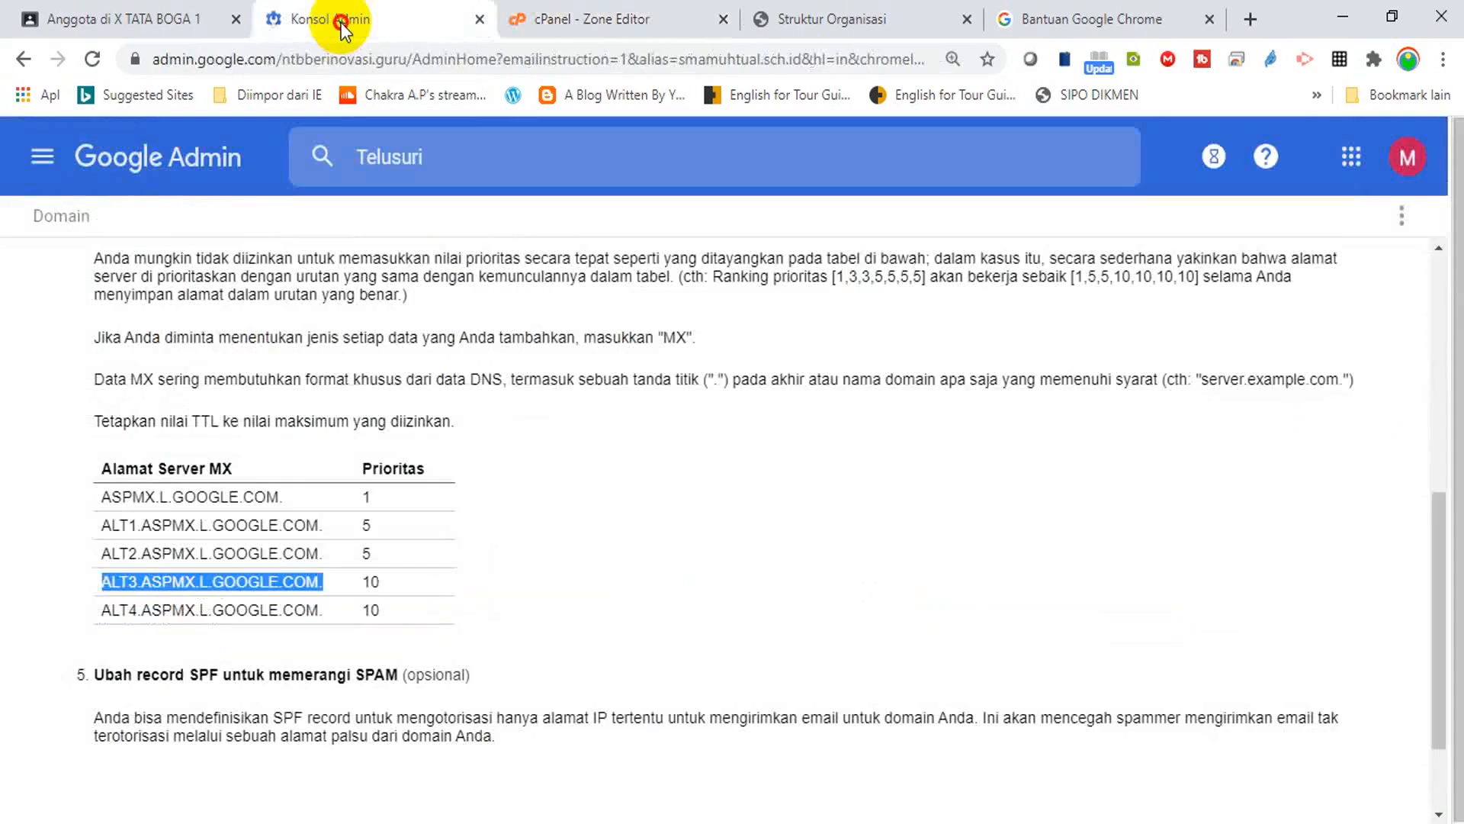
click(566, 19)
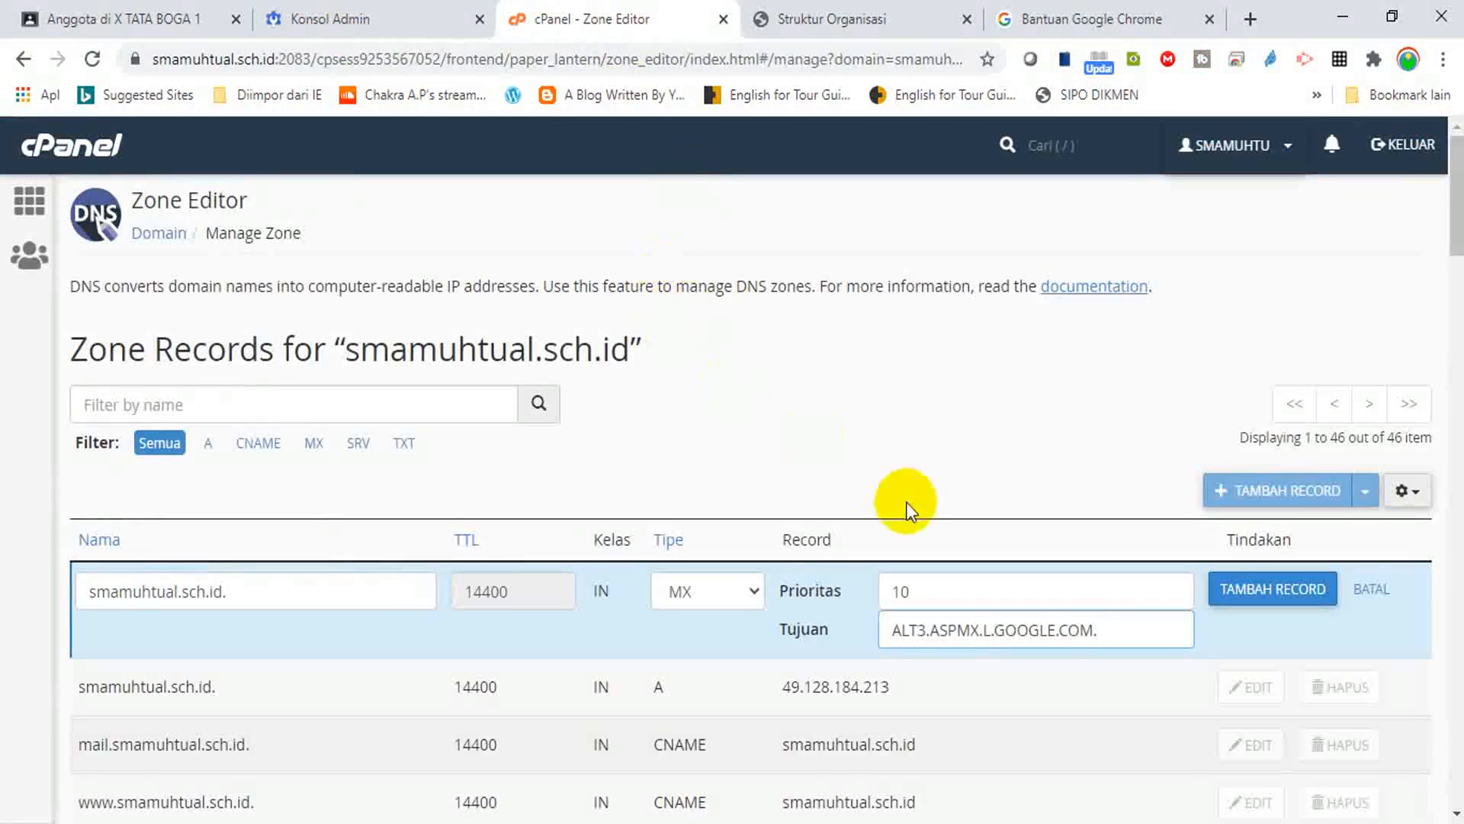
click(1285, 597)
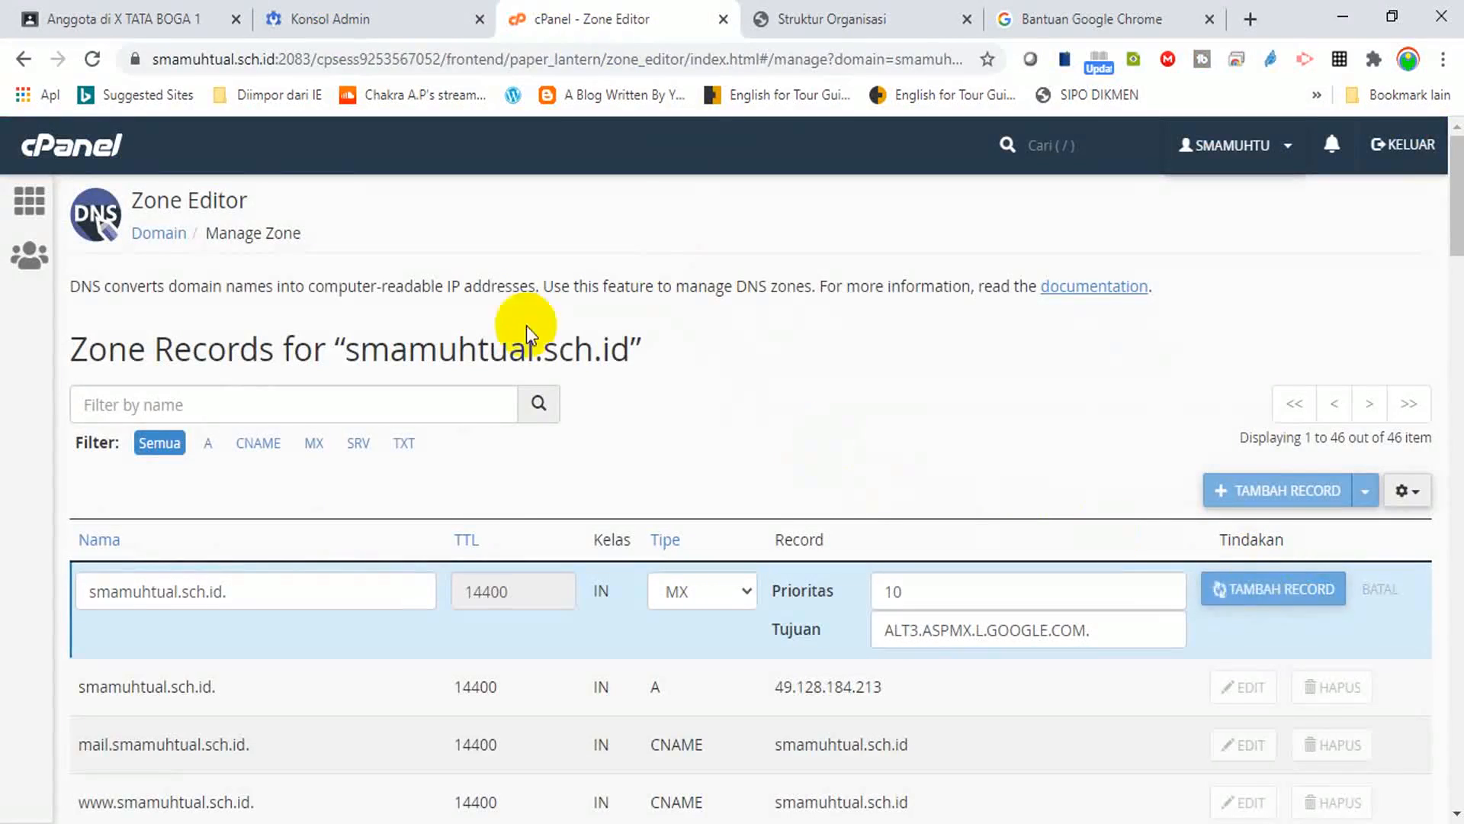
click(313, 19)
drag(105, 614, 328, 616)
key(ctrl+c)
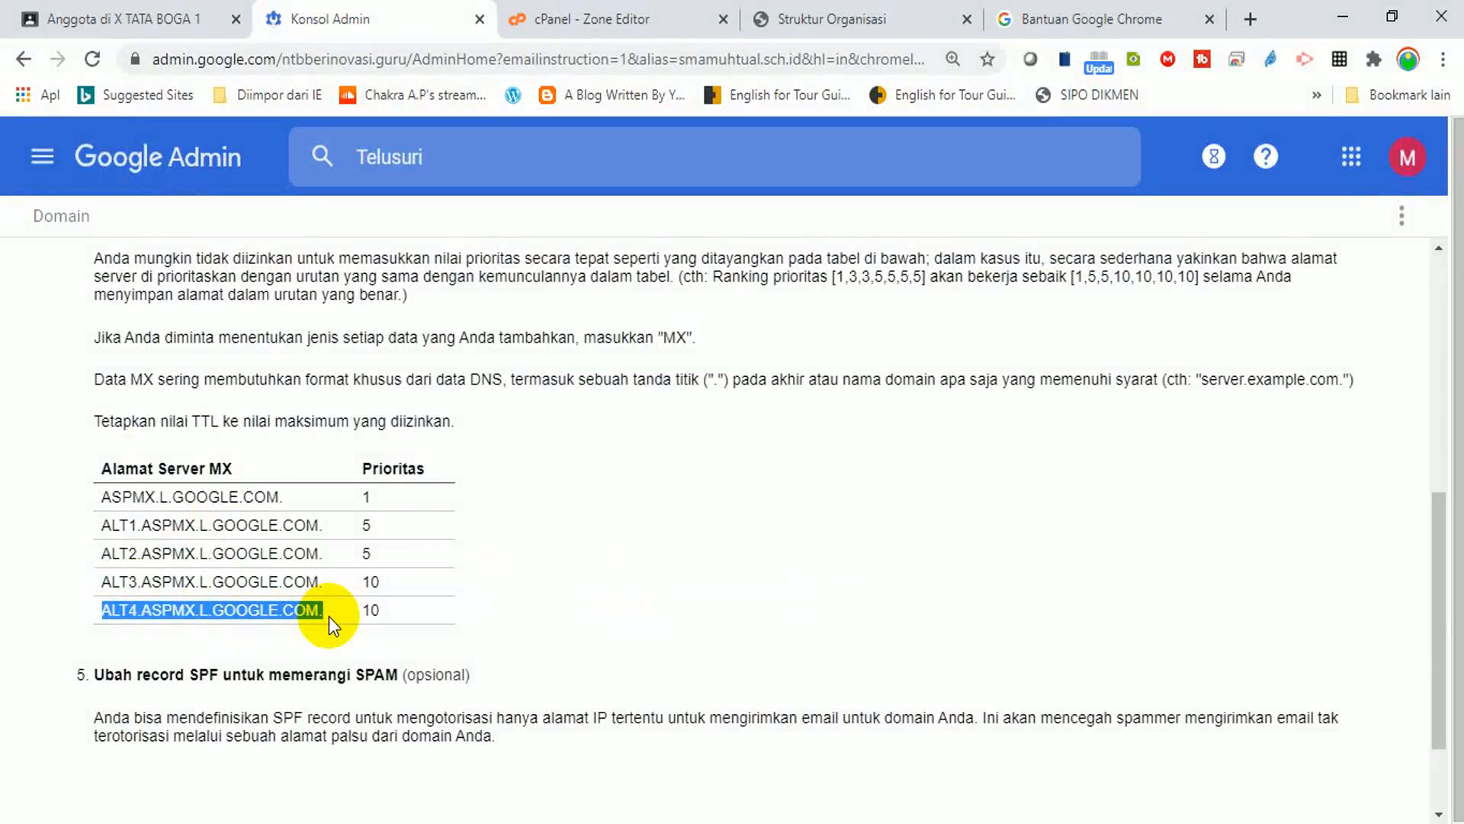
Add a priority 10 MX record pointing to ALT4.ASPMX.L.GOOGLE.COM., bringing the zone to 48 records.
click(614, 19)
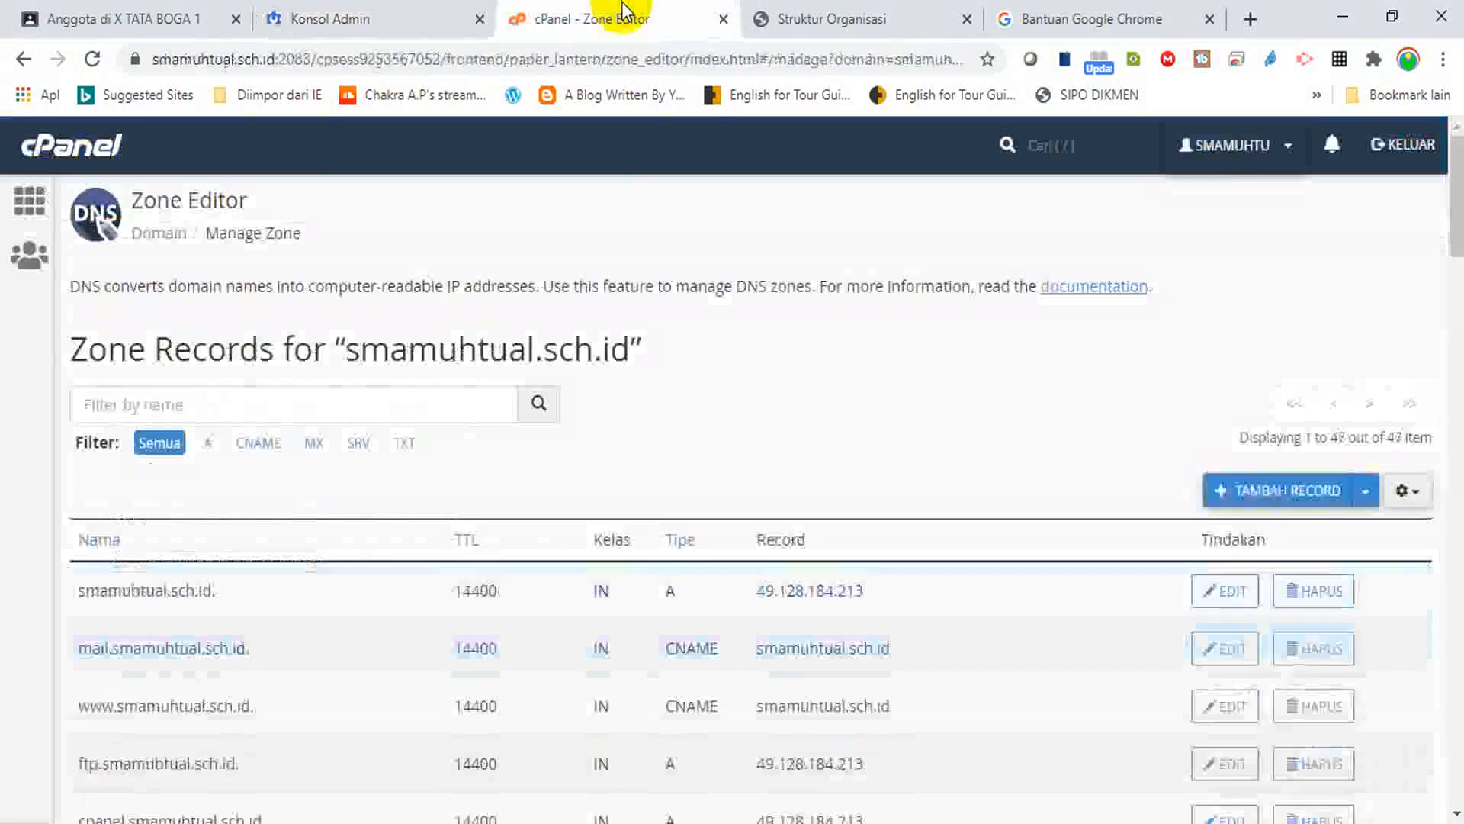
click(1284, 489)
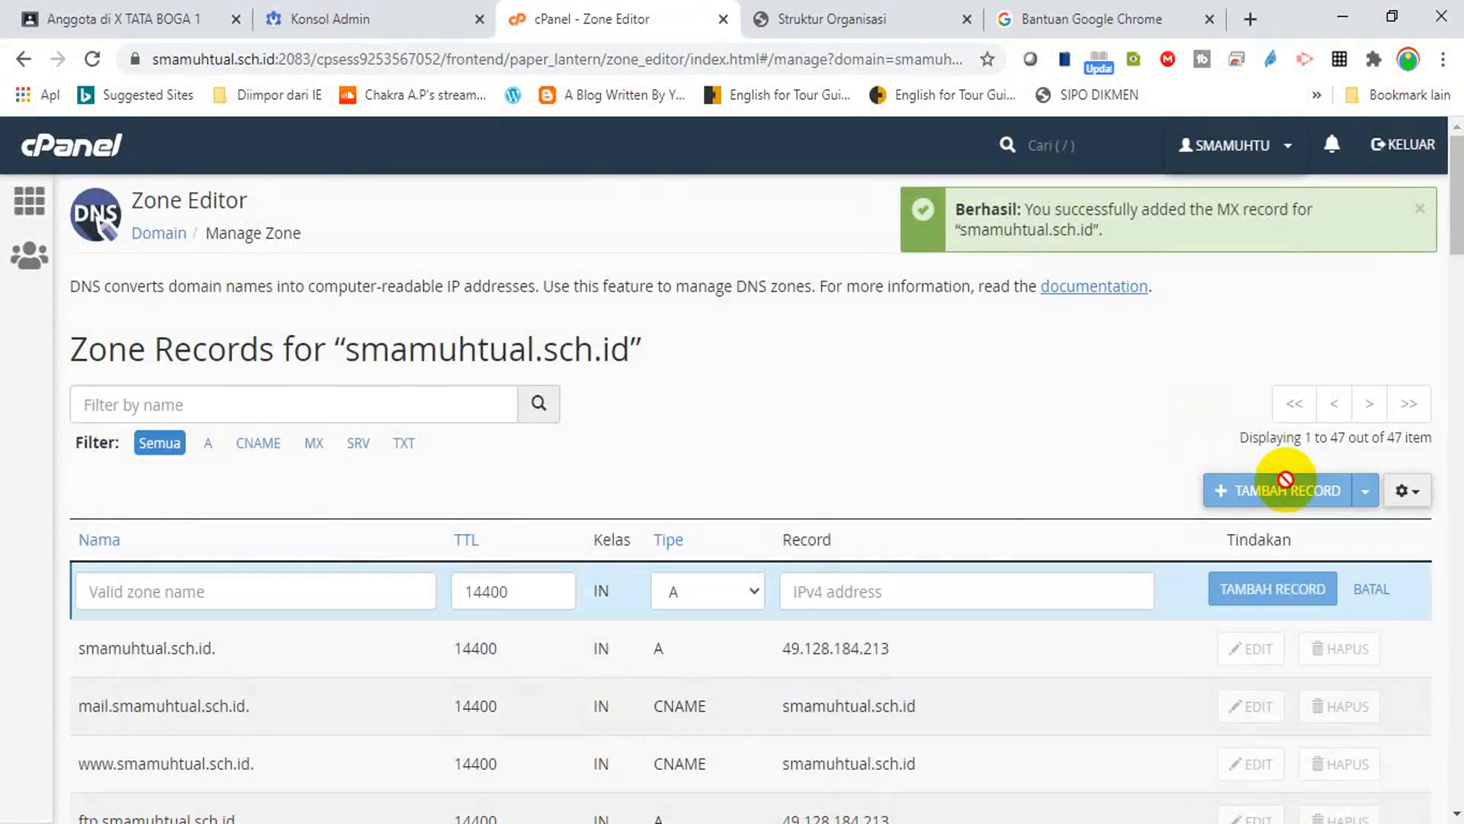
click(757, 588)
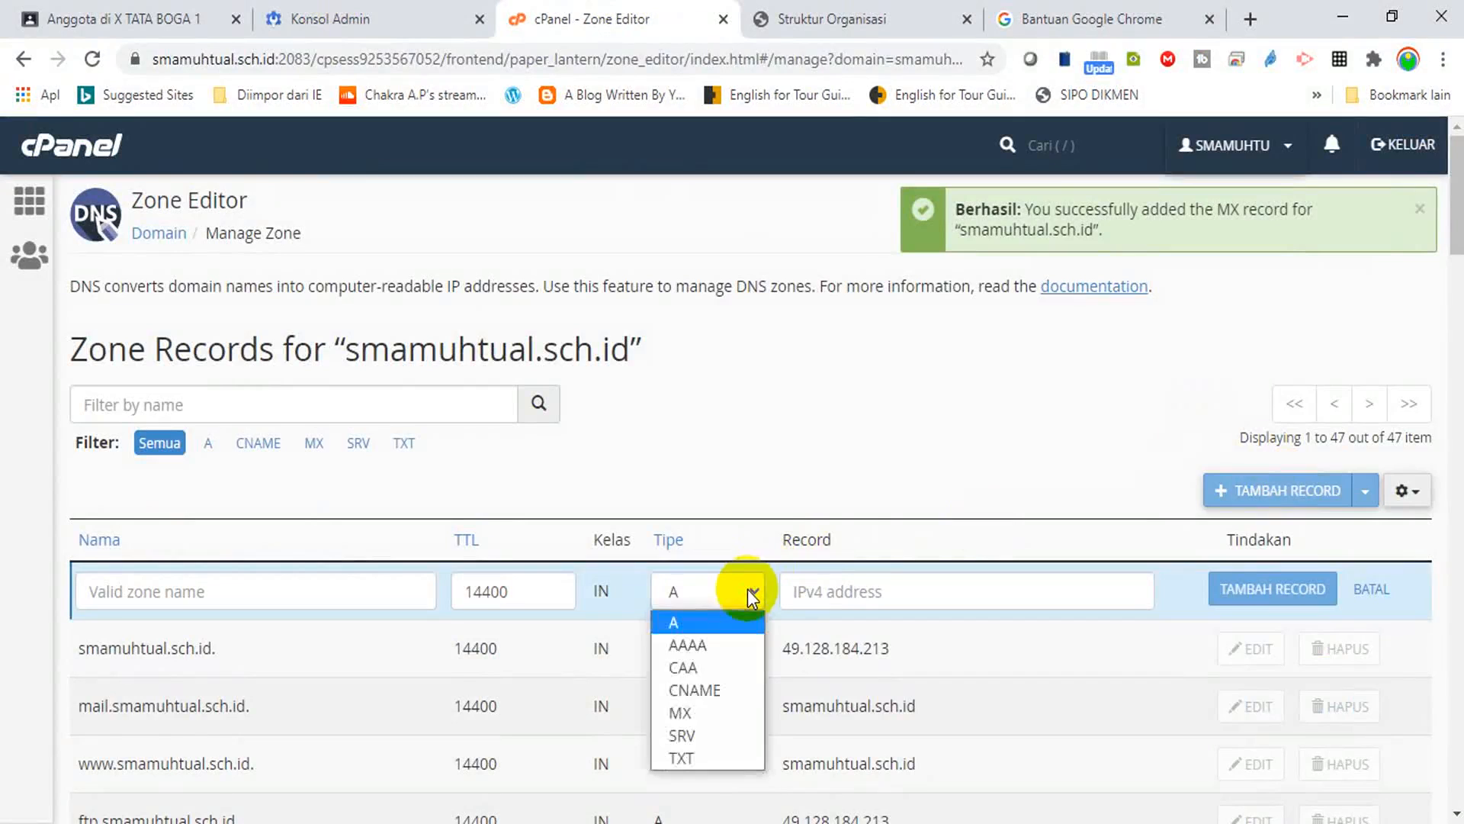
click(689, 709)
click(938, 594)
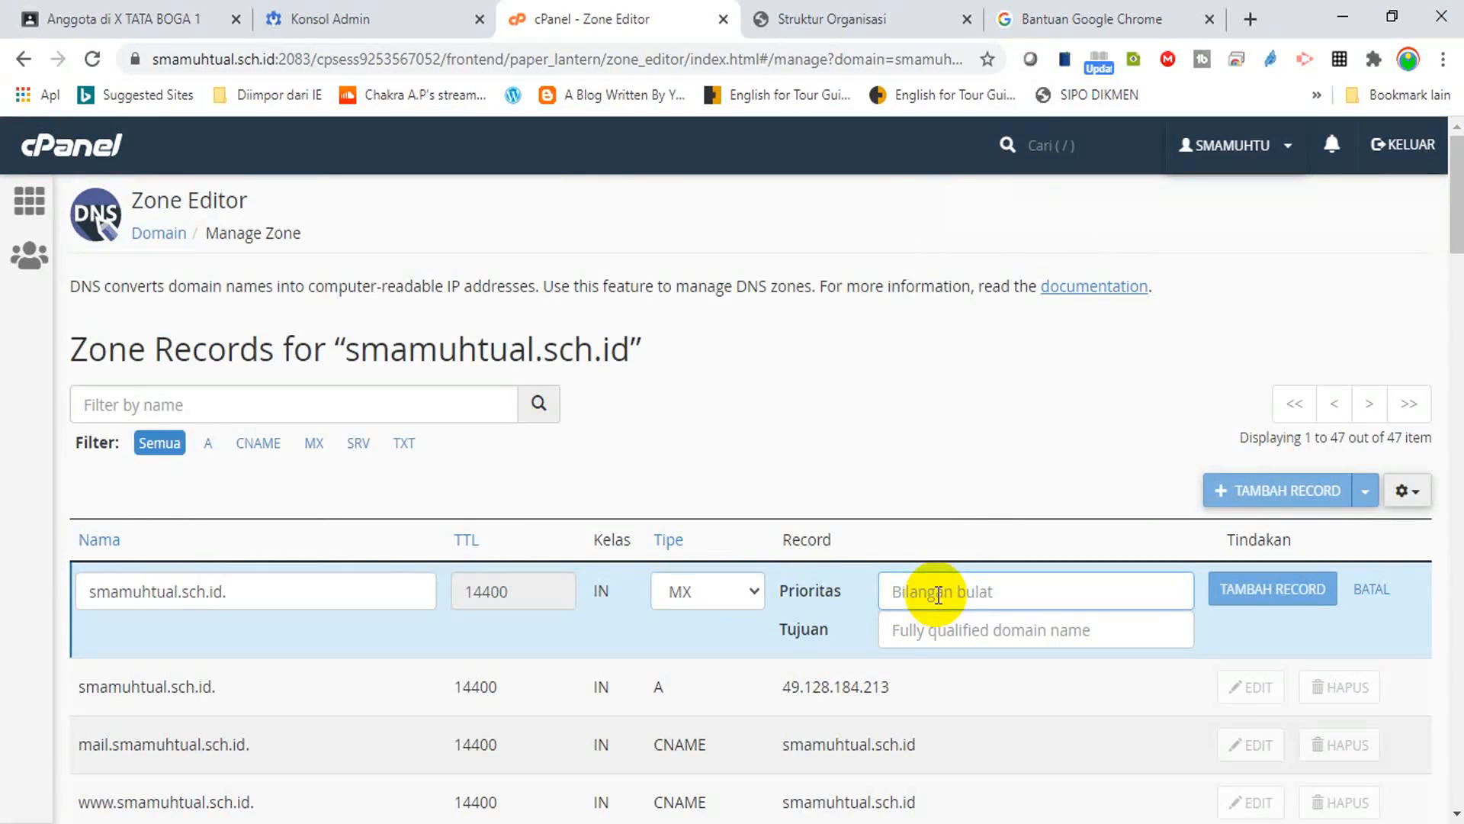
text(10)
click(934, 633)
key(ctrl+v)
click(1224, 592)
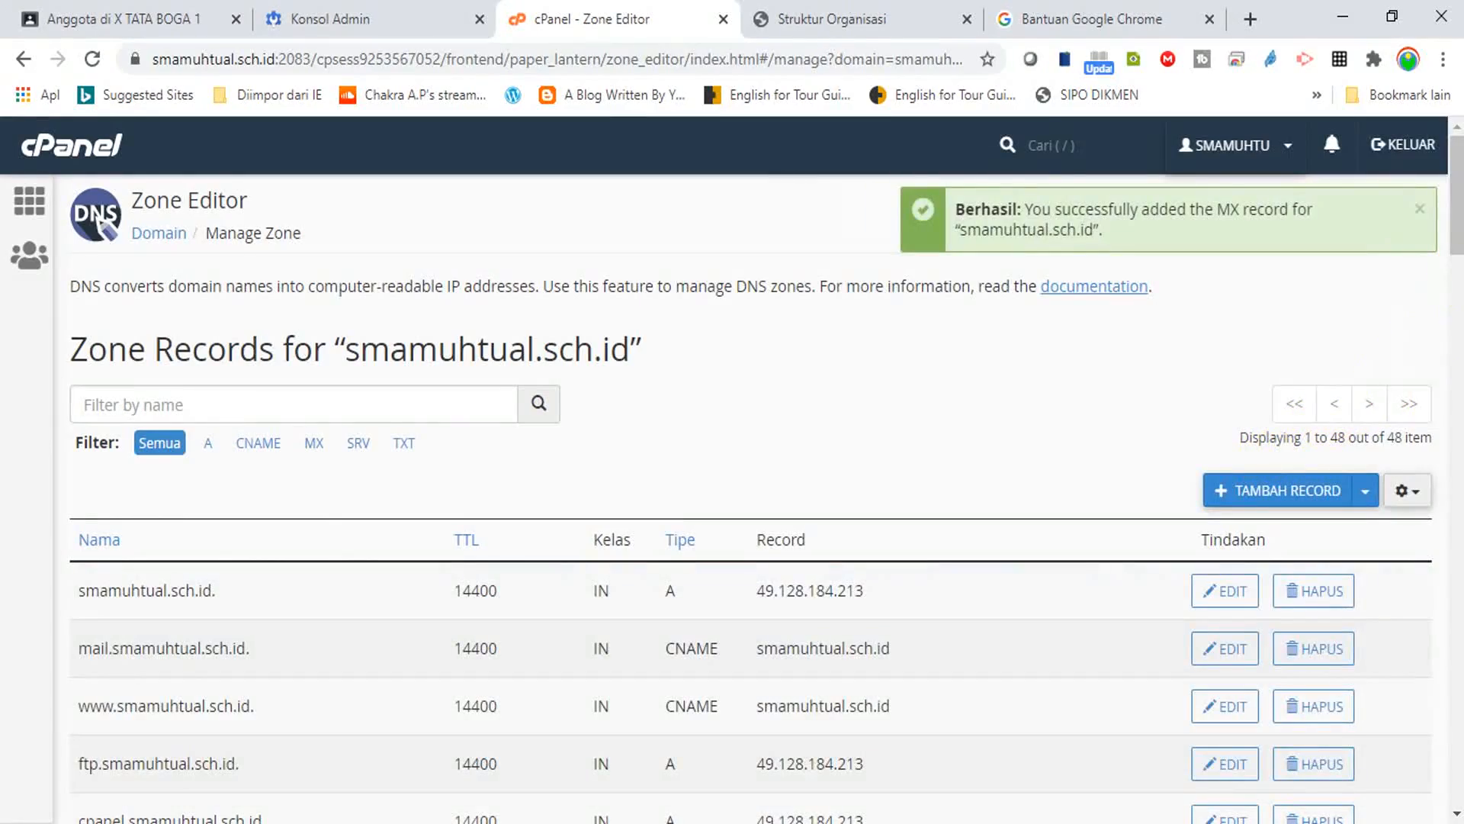
Review the five Google MX records in the zone, then bring up Google's MX confirmation prompt.
drag(1457, 195, 1452, 774)
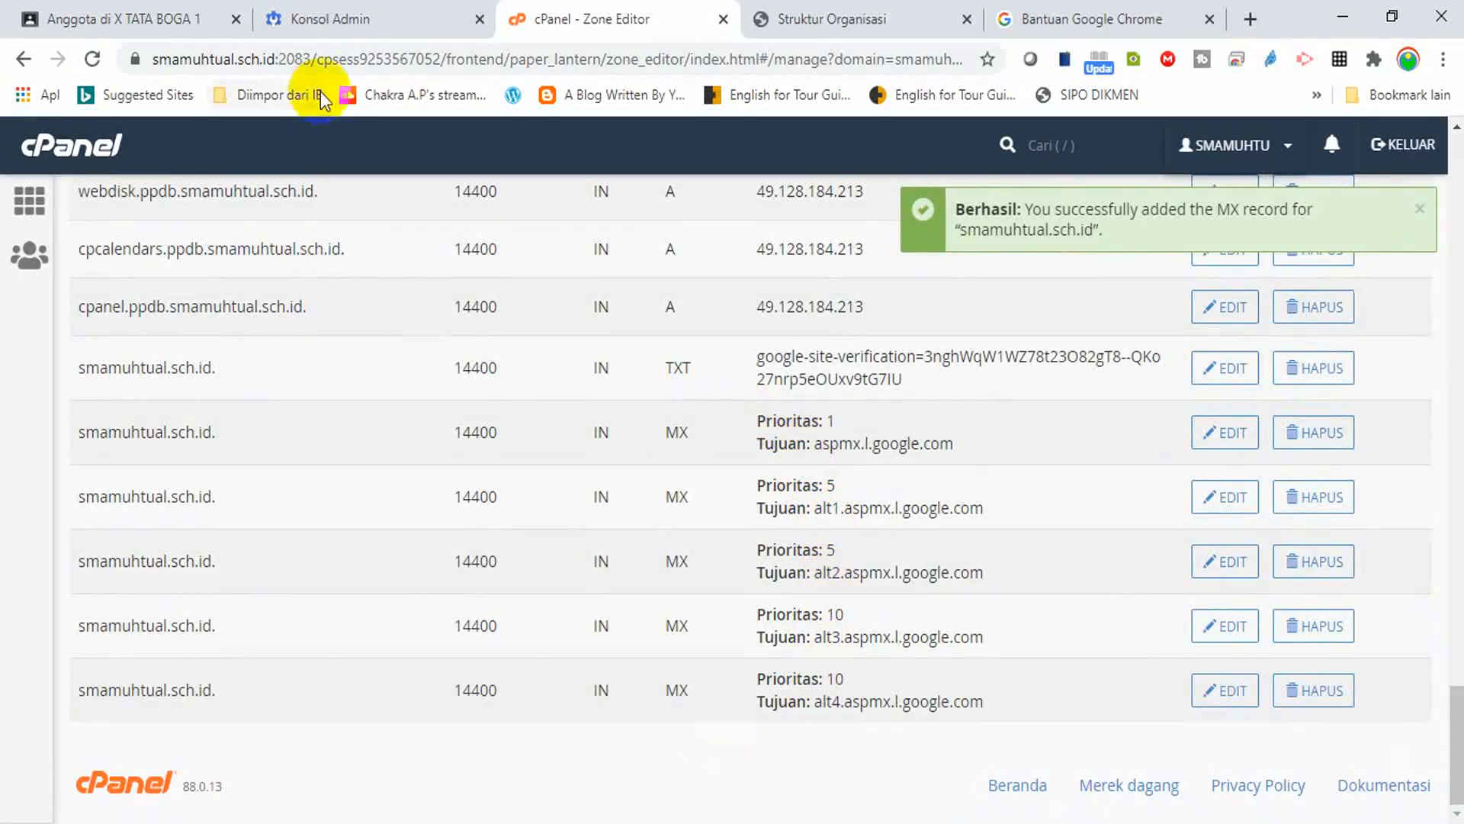
click(330, 18)
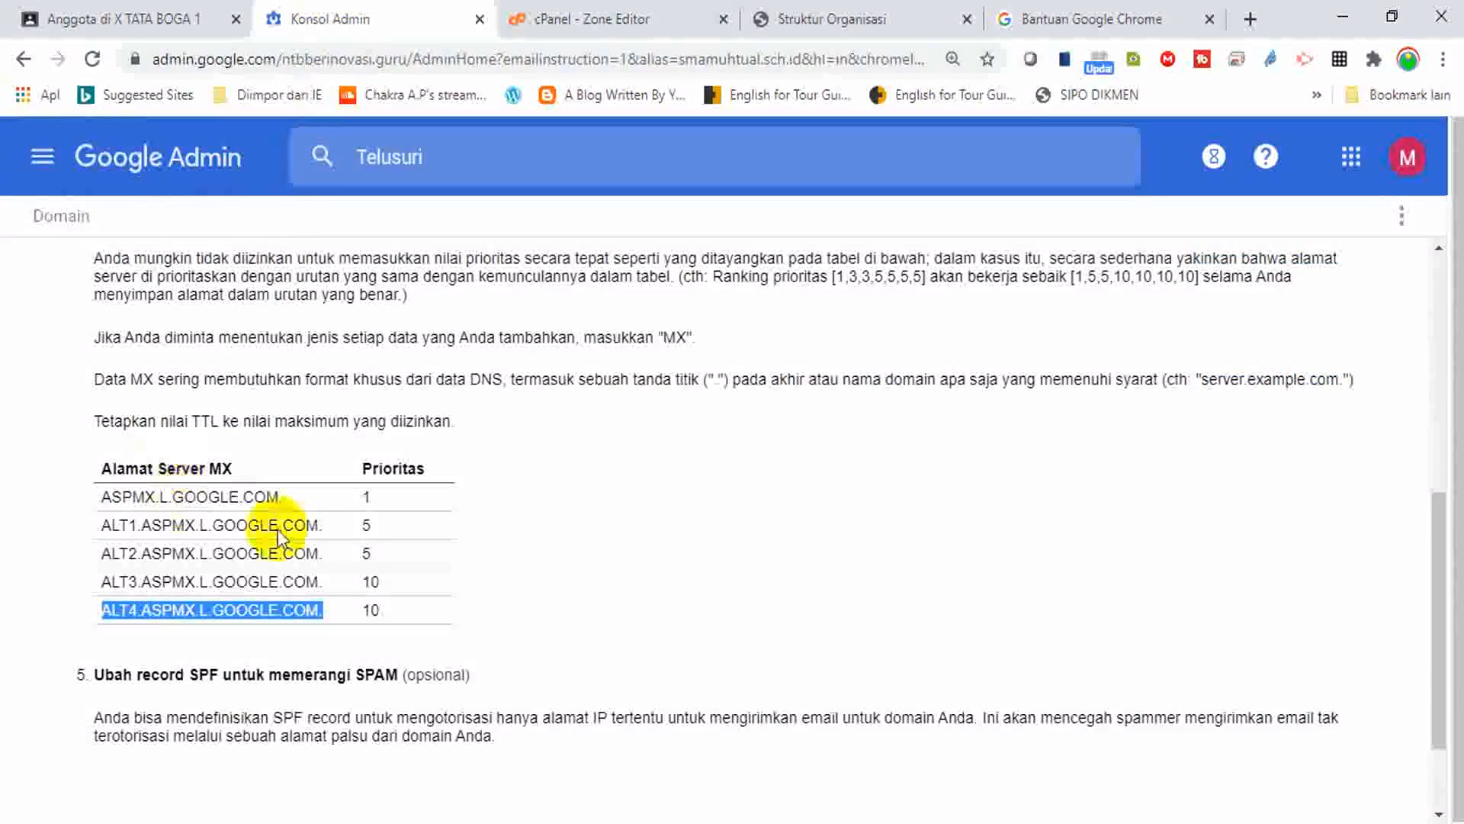
drag(1448, 513, 1431, 643)
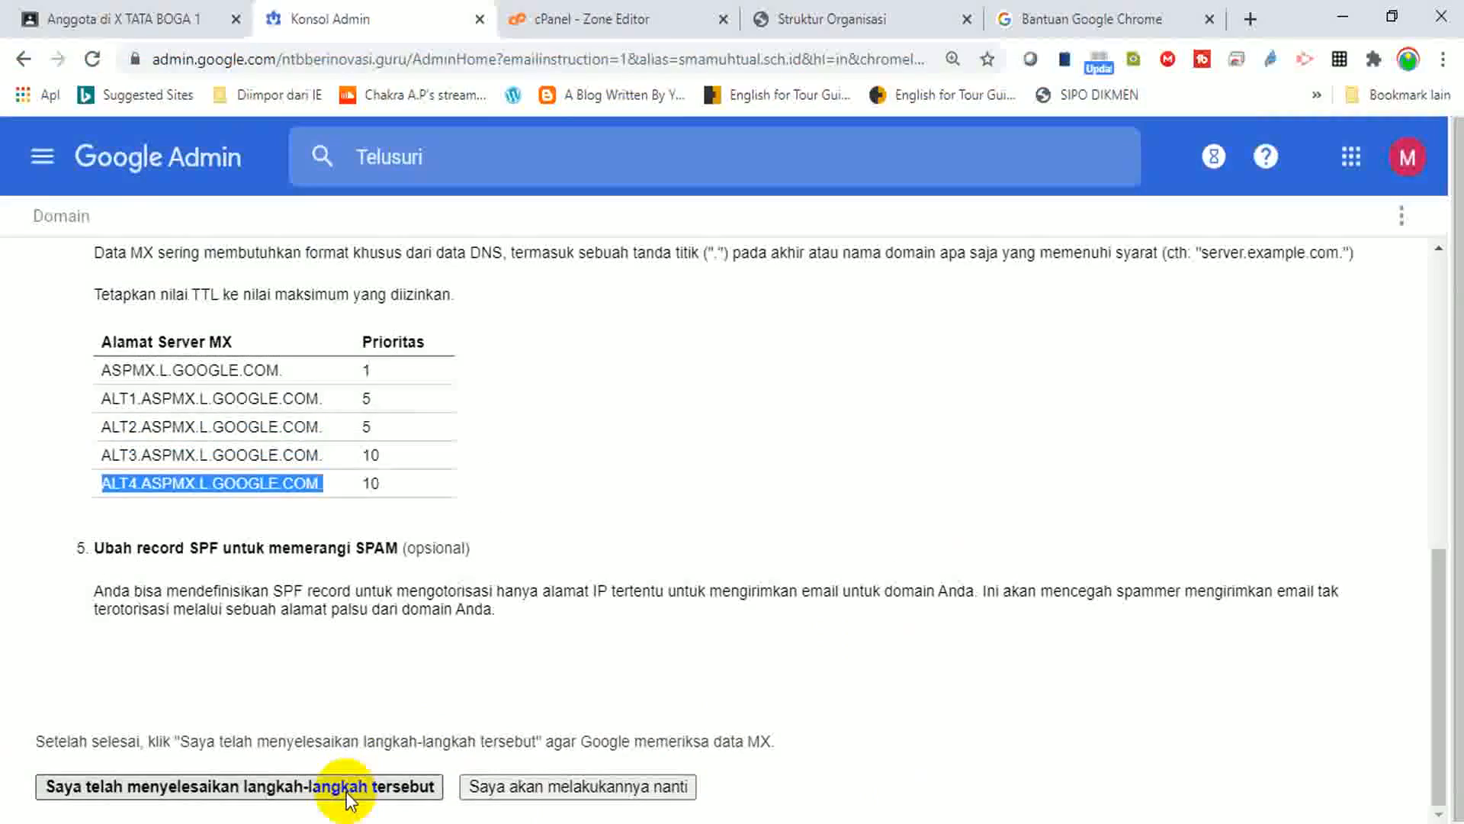
Confirm 'Saya telah menyelesaikan langkah-langkah' so smamuhtual.sch.id shows verified with MX validation underway.
click(988, 703)
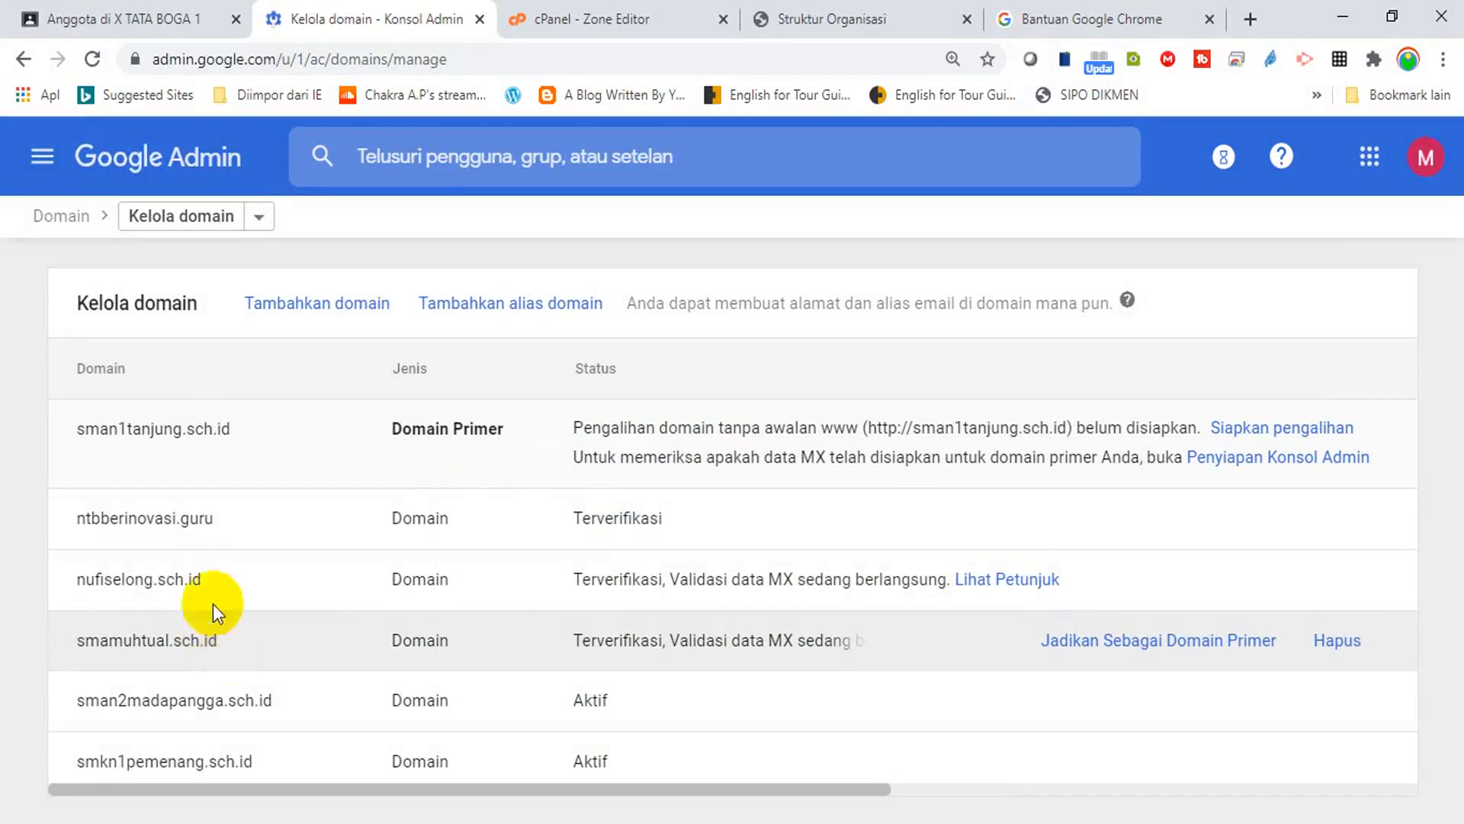
Go from the Admin console home to Unit organisasi and view the six units under SAHABAT PEMBELAJAR.
click(44, 158)
click(104, 252)
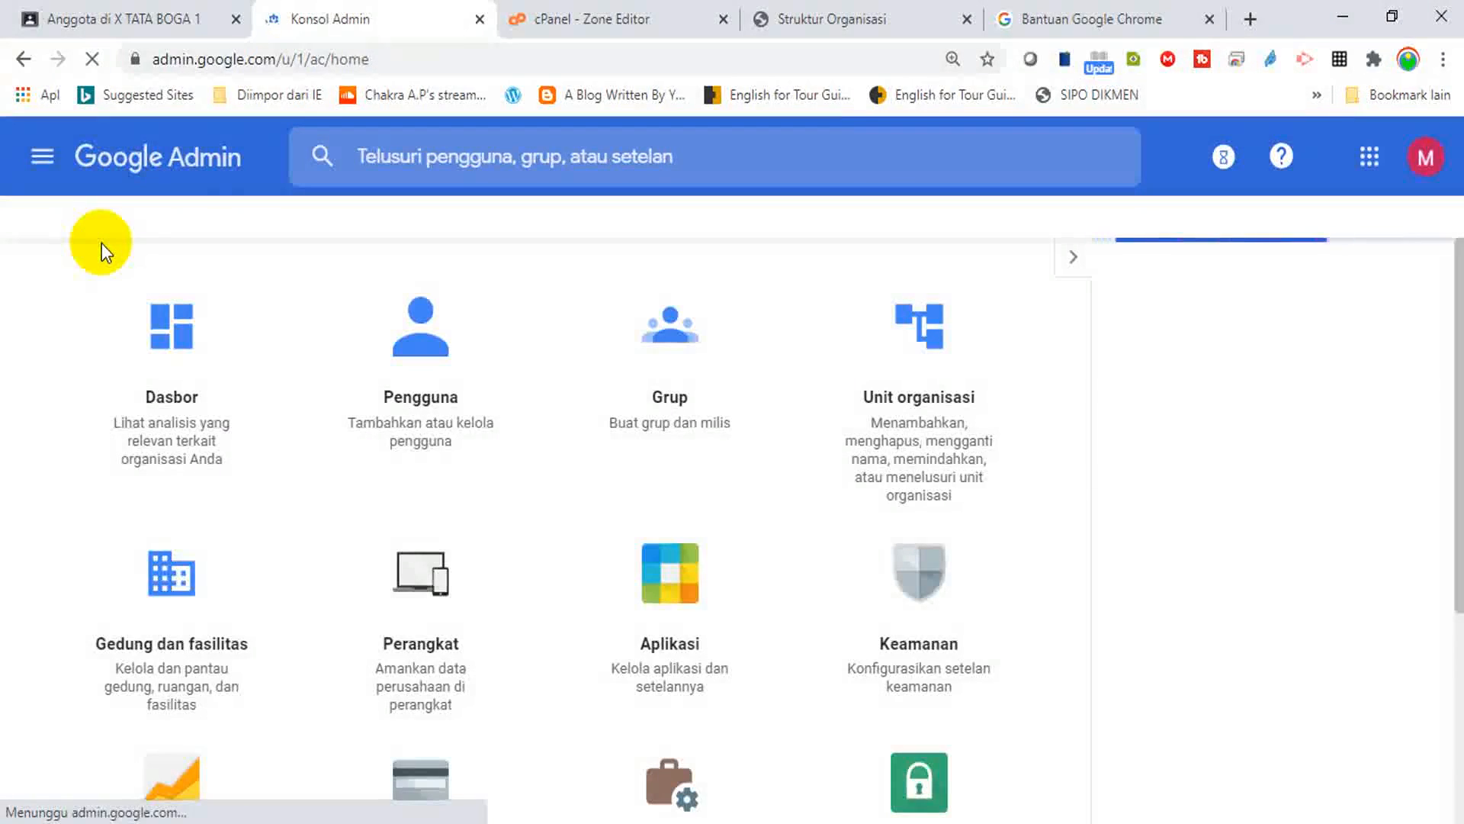
click(885, 419)
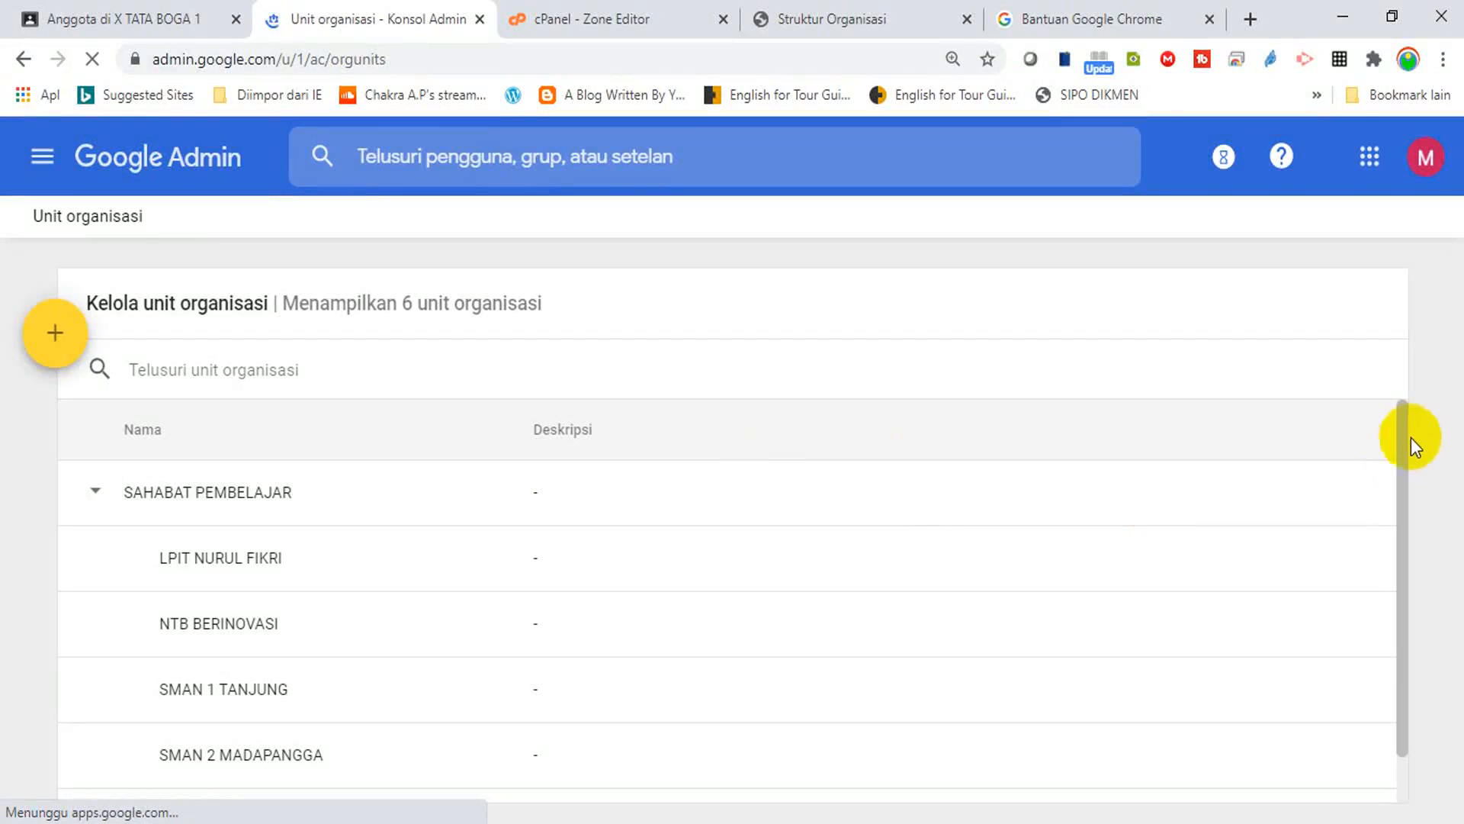
drag(1403, 438, 1400, 485)
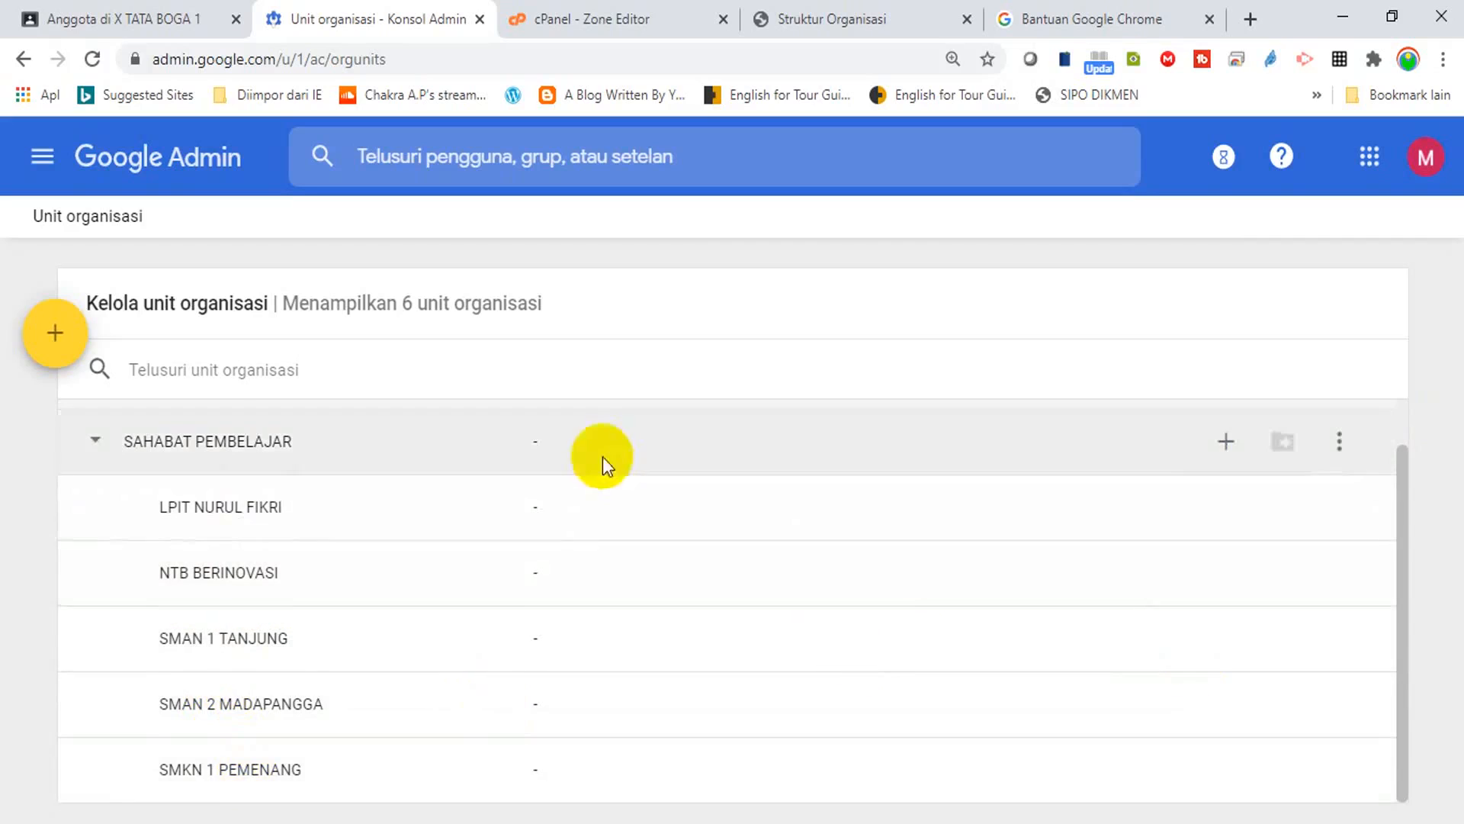
Add the child unit 'SMA MUHAMMADIYAH TUAL' under SAHABAT PEMBELAJAR.
click(1226, 442)
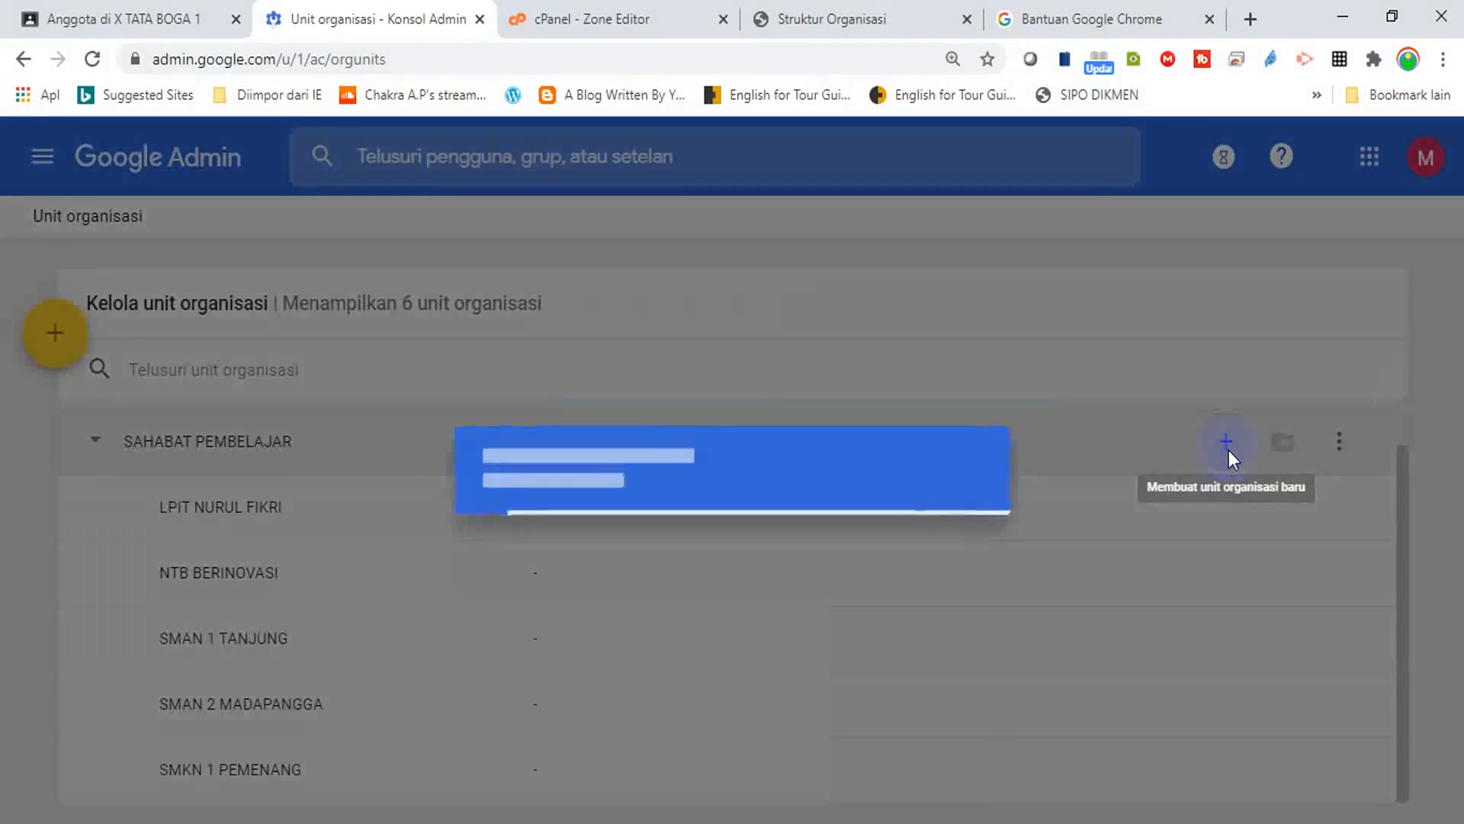
text(SMA)
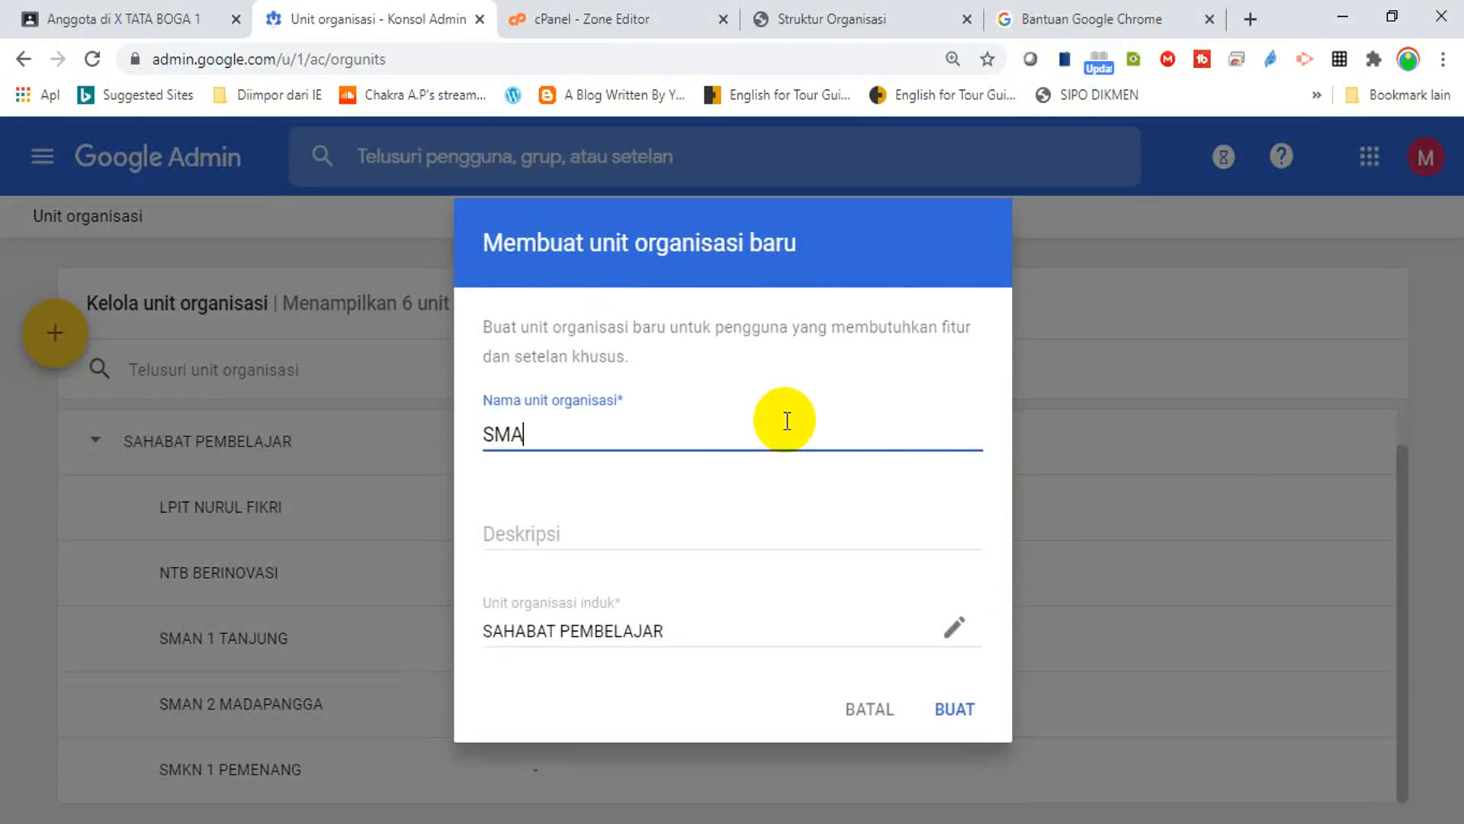
text( MUHAMMADIYAH TUAL)
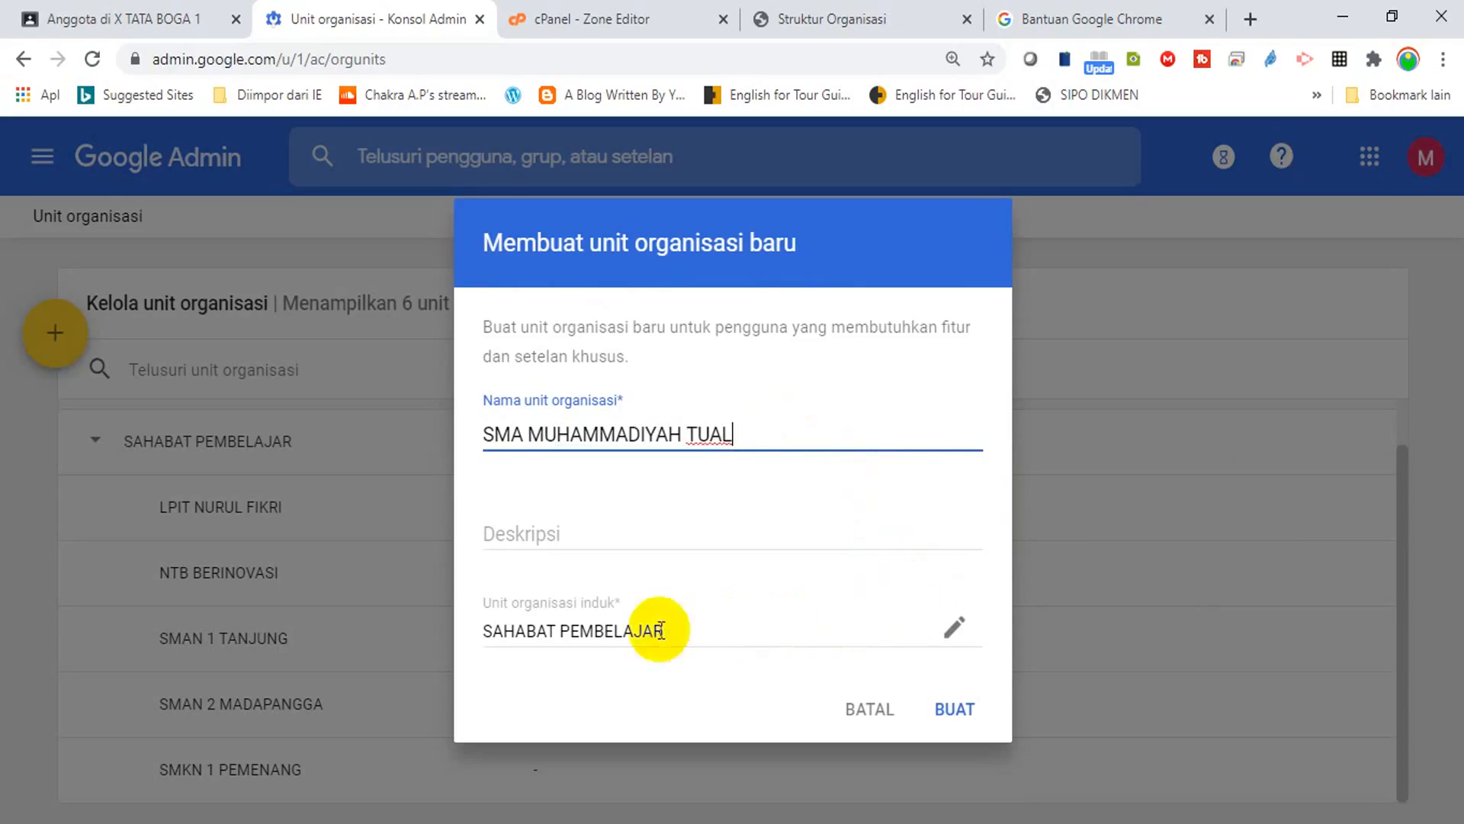
click(953, 710)
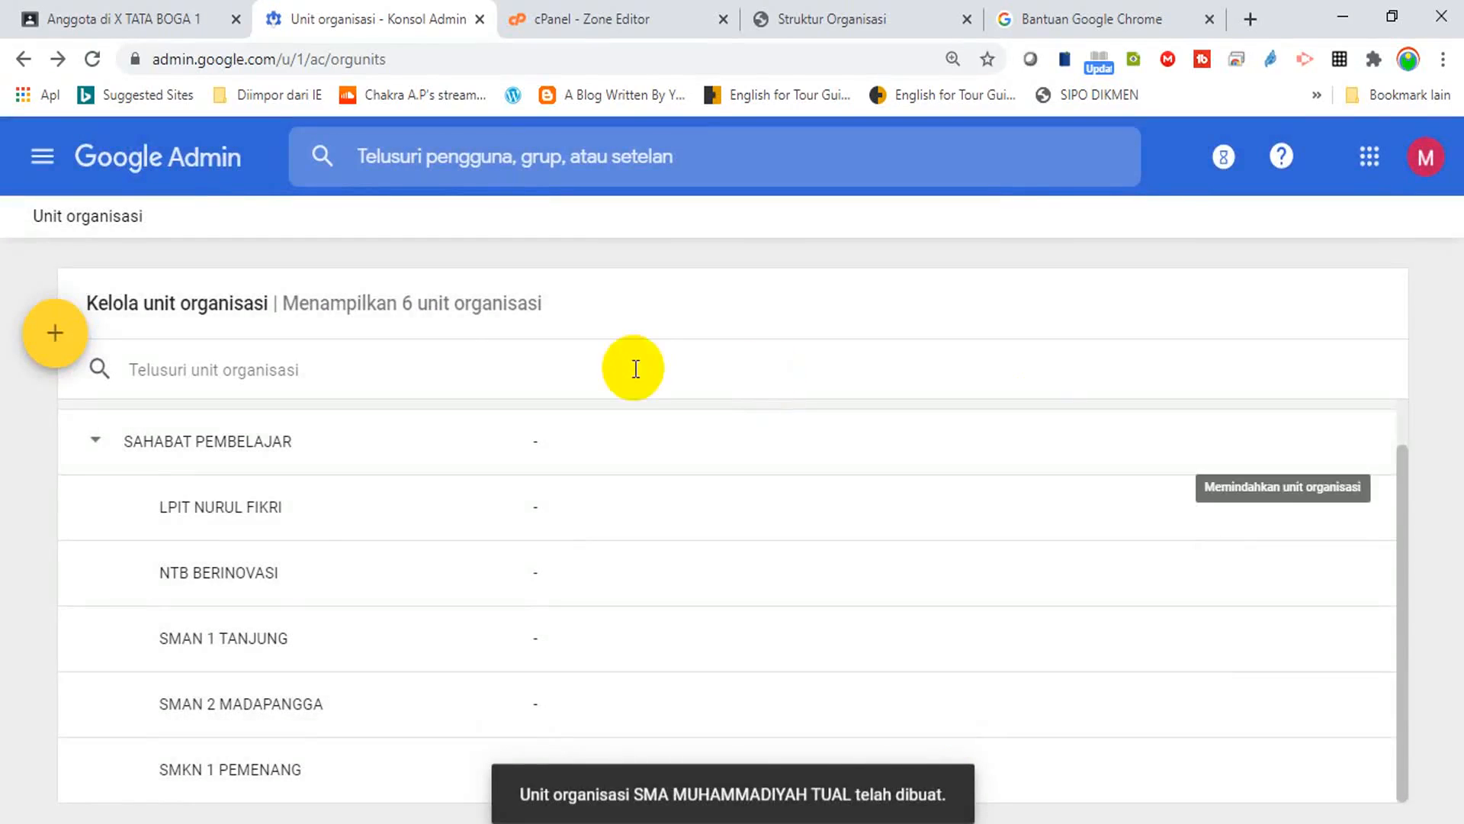
Go from the Admin console home to the Users list and start adding a user.
click(44, 162)
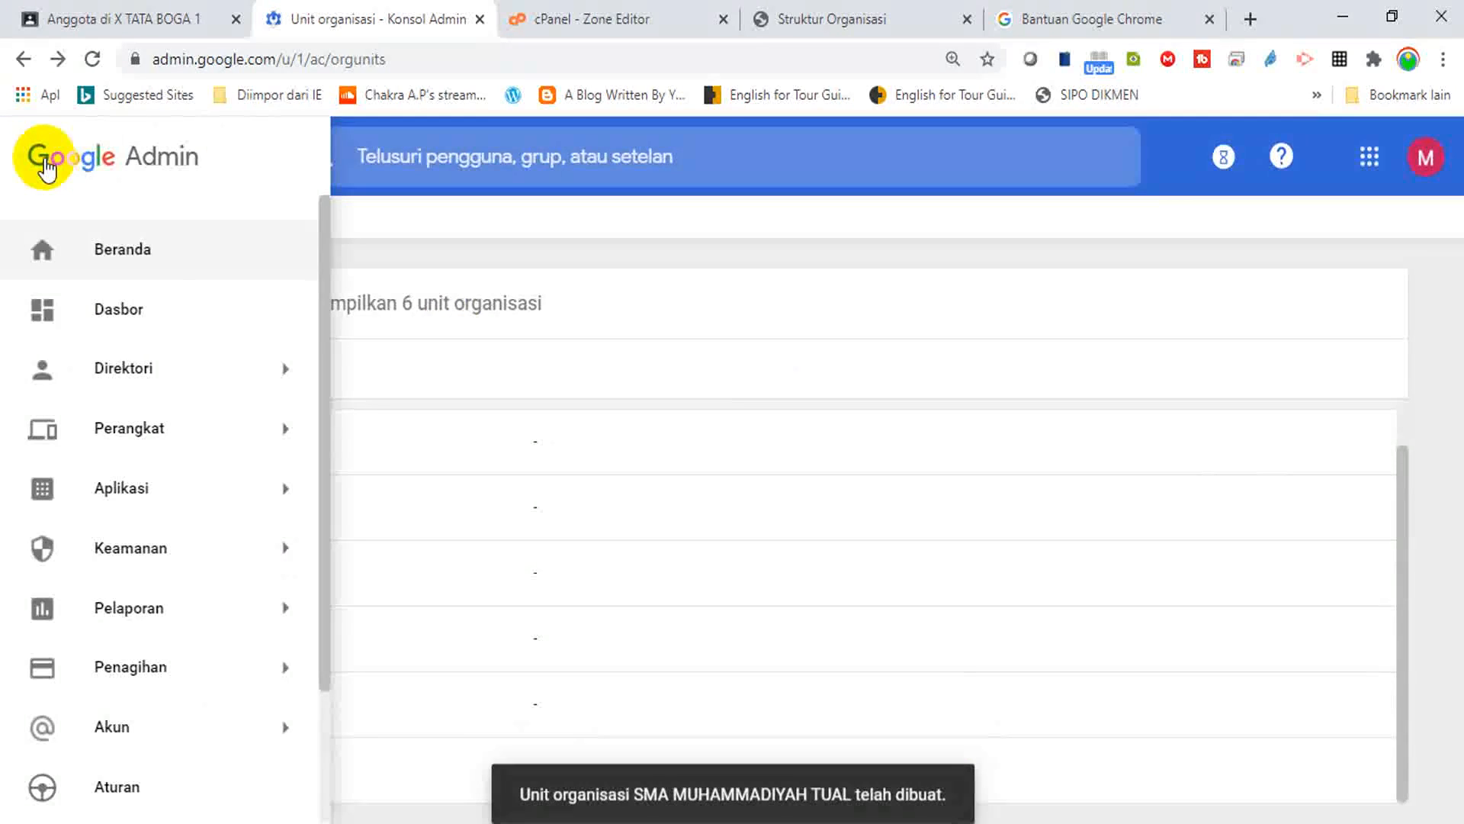
click(114, 251)
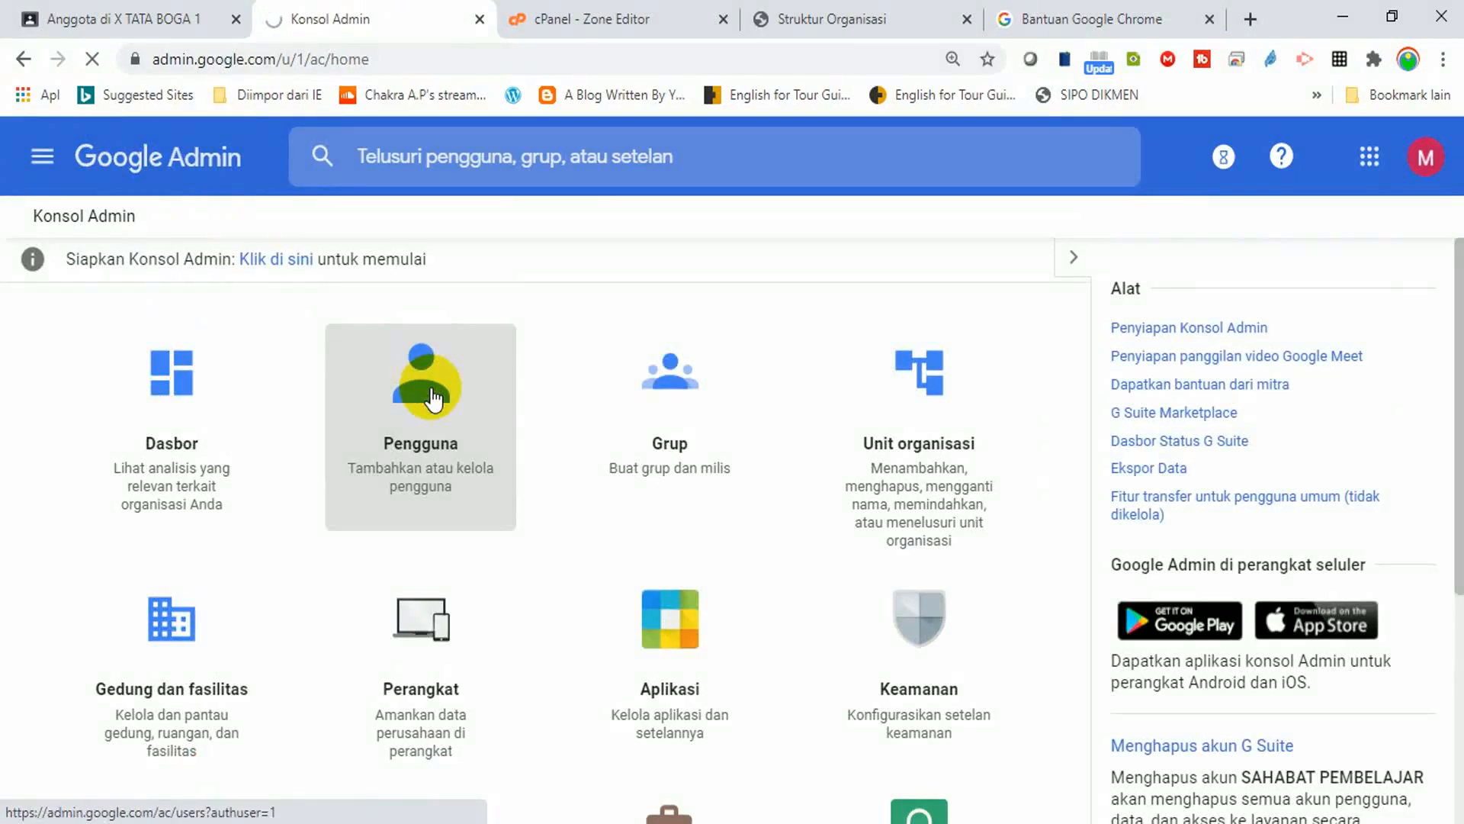
click(431, 397)
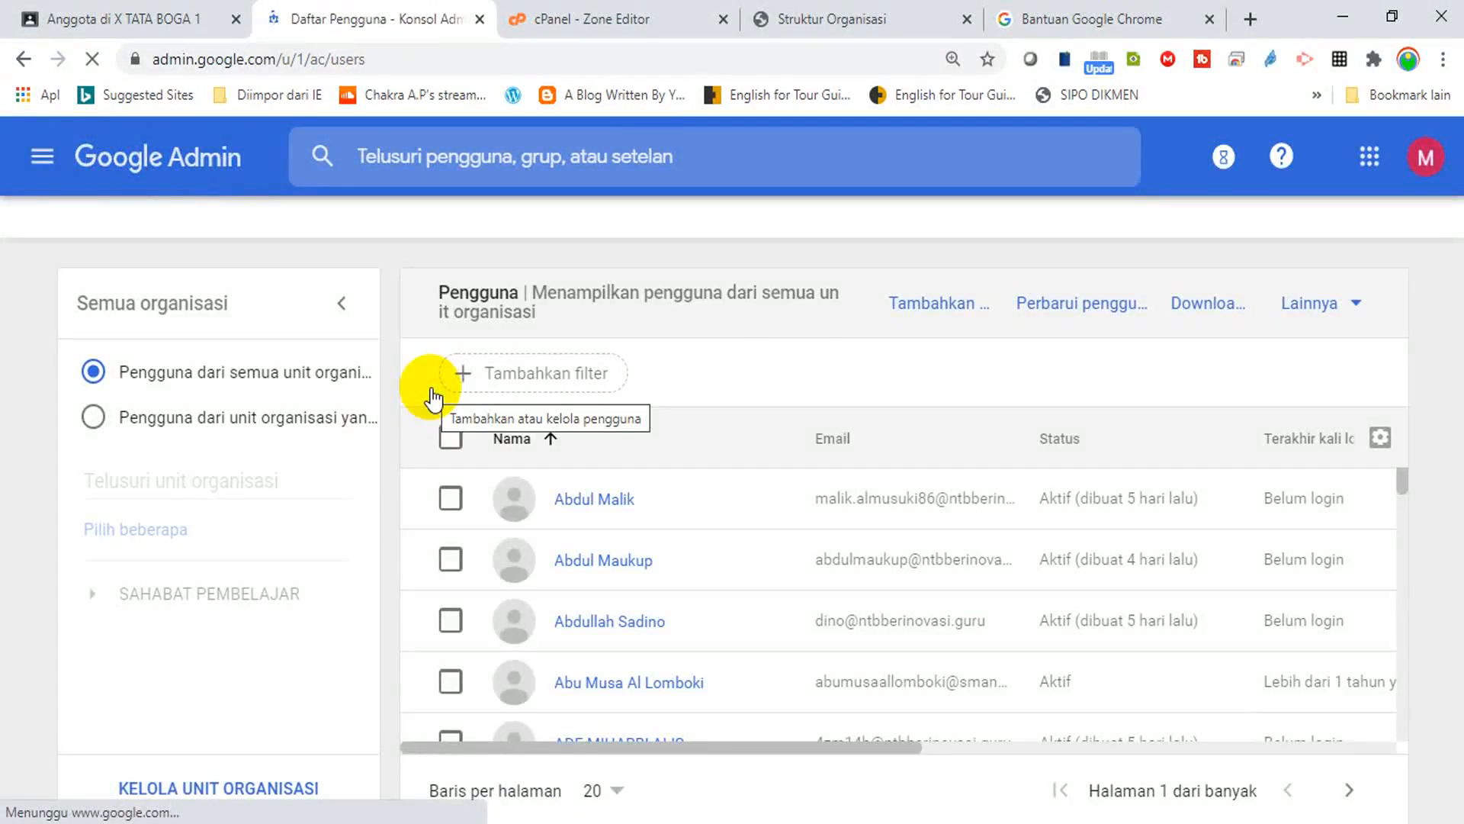
click(925, 320)
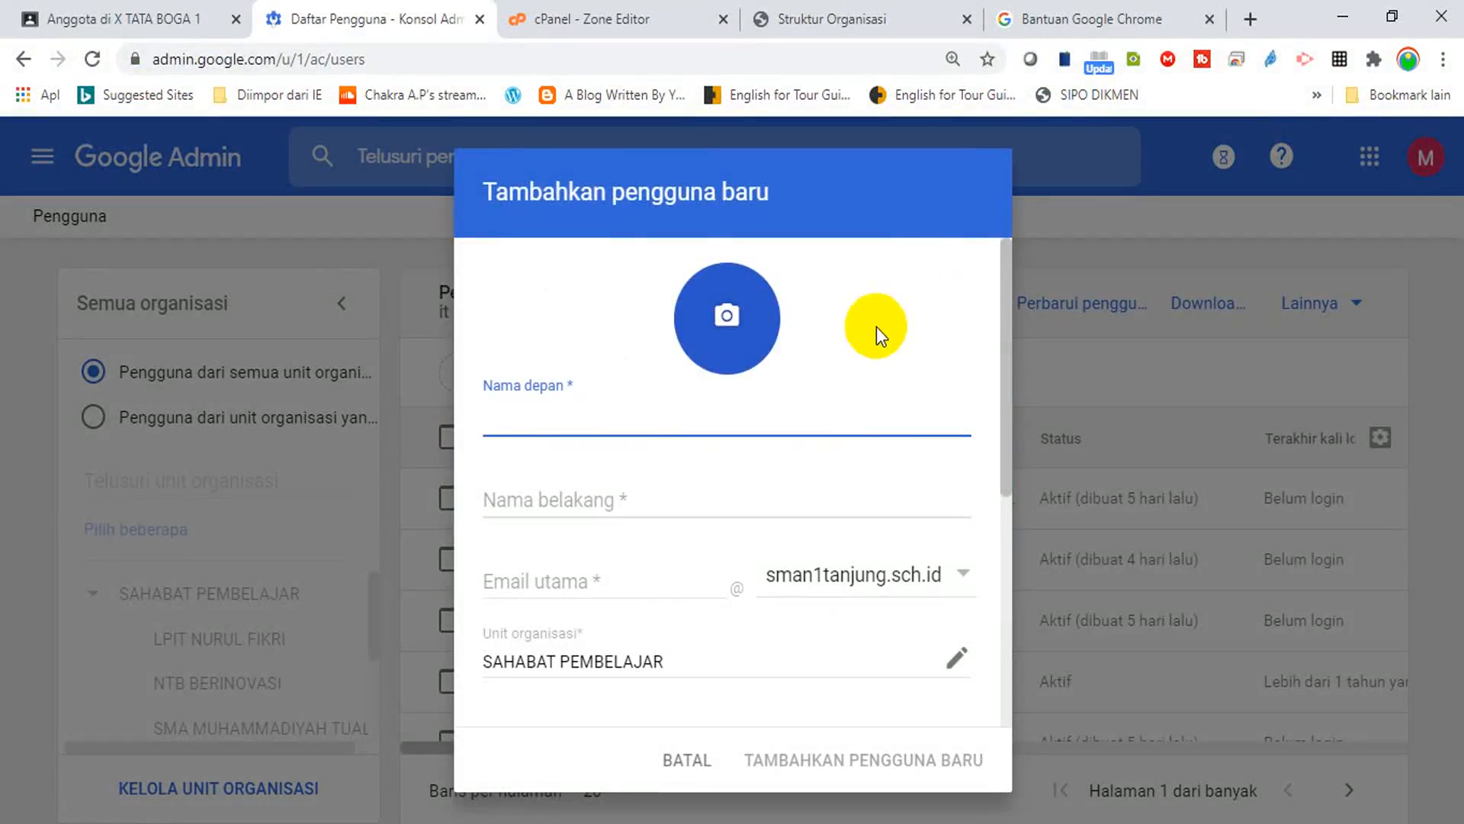
Enter the new teacher's first and last name and pick the smamuhtual.sch.id domain.
text(Guru)
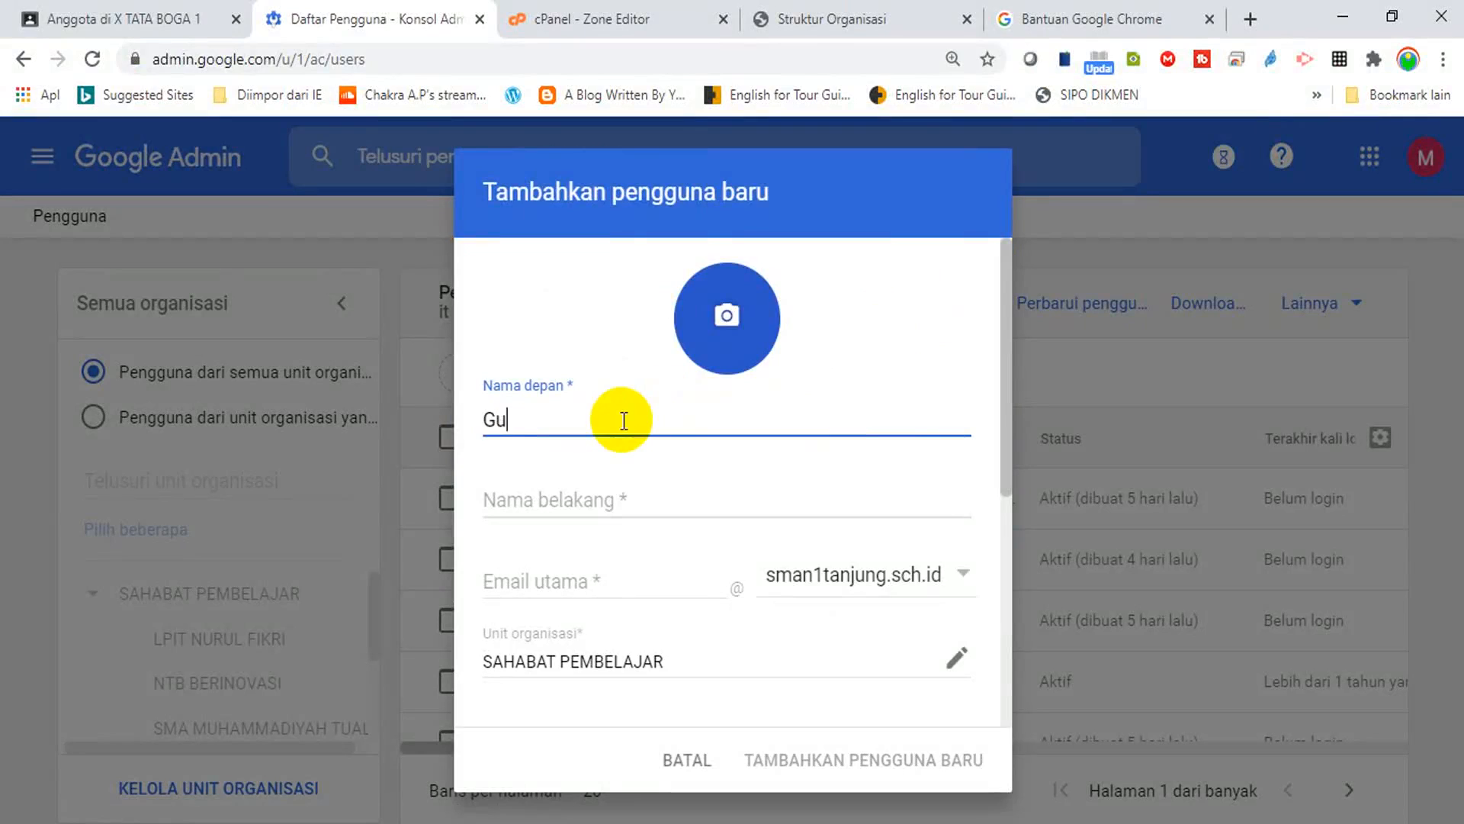
click(585, 492)
text(Asrori)
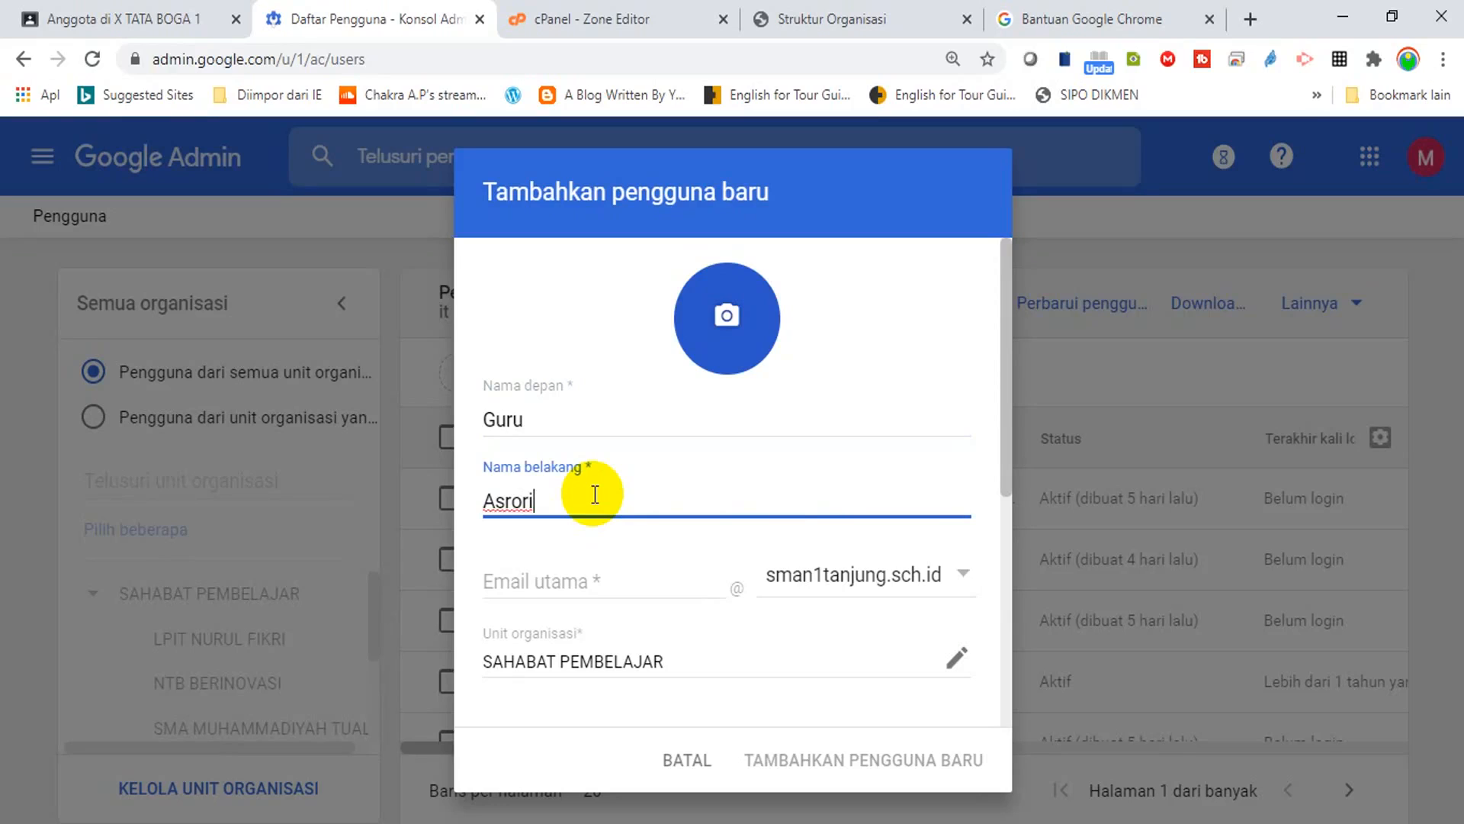
click(551, 410)
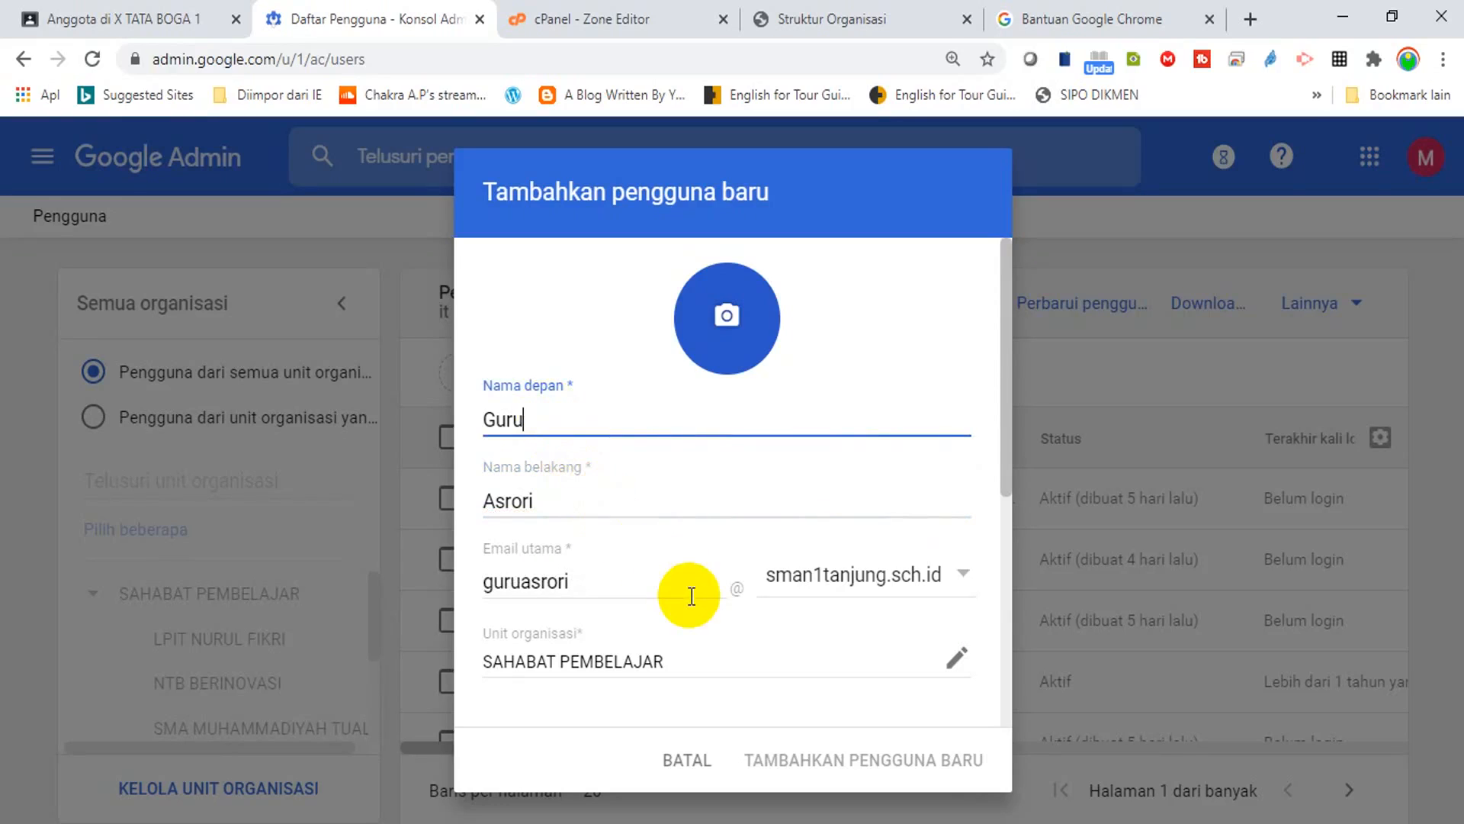
click(964, 576)
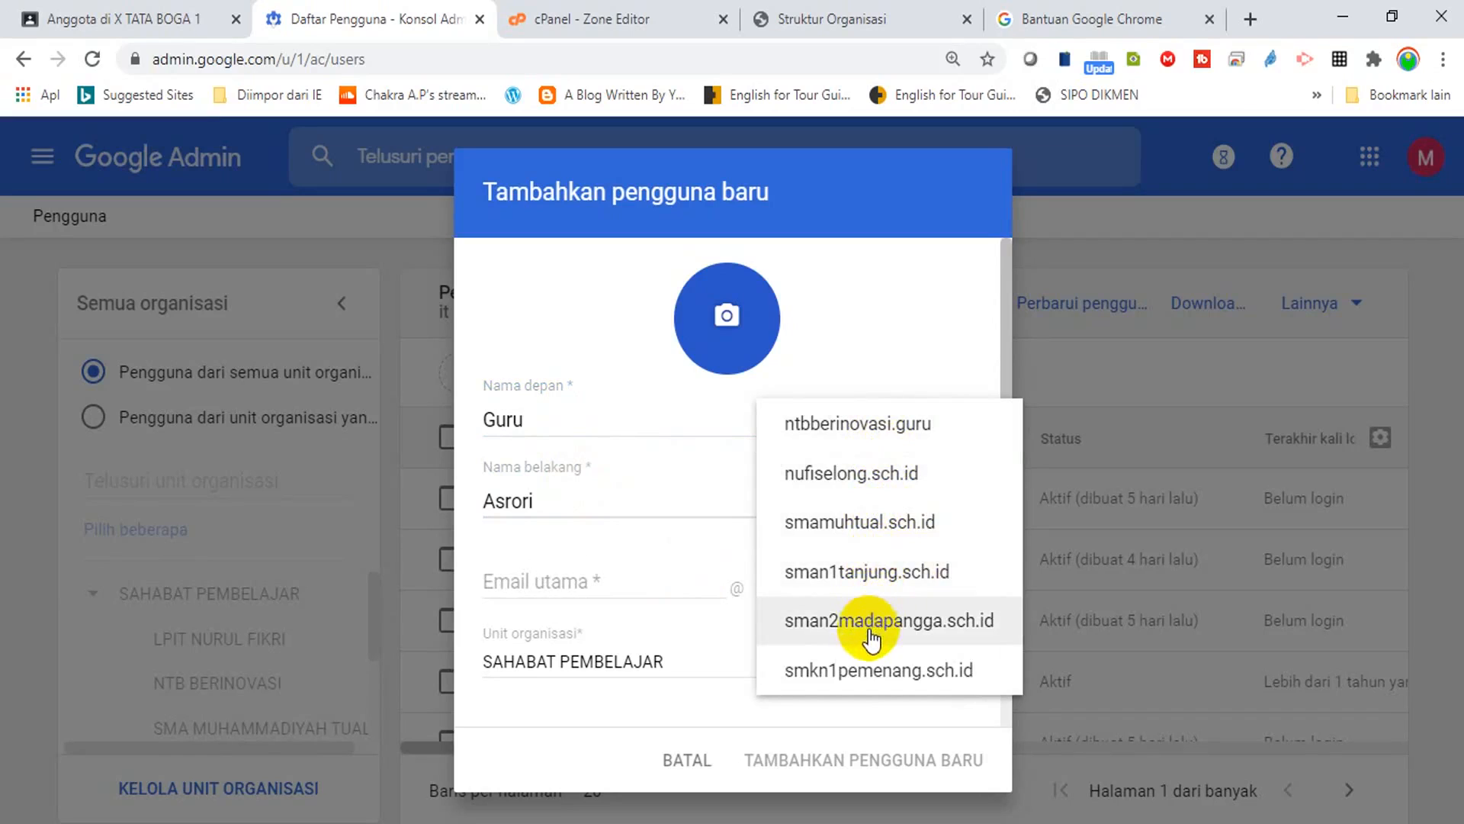
click(842, 529)
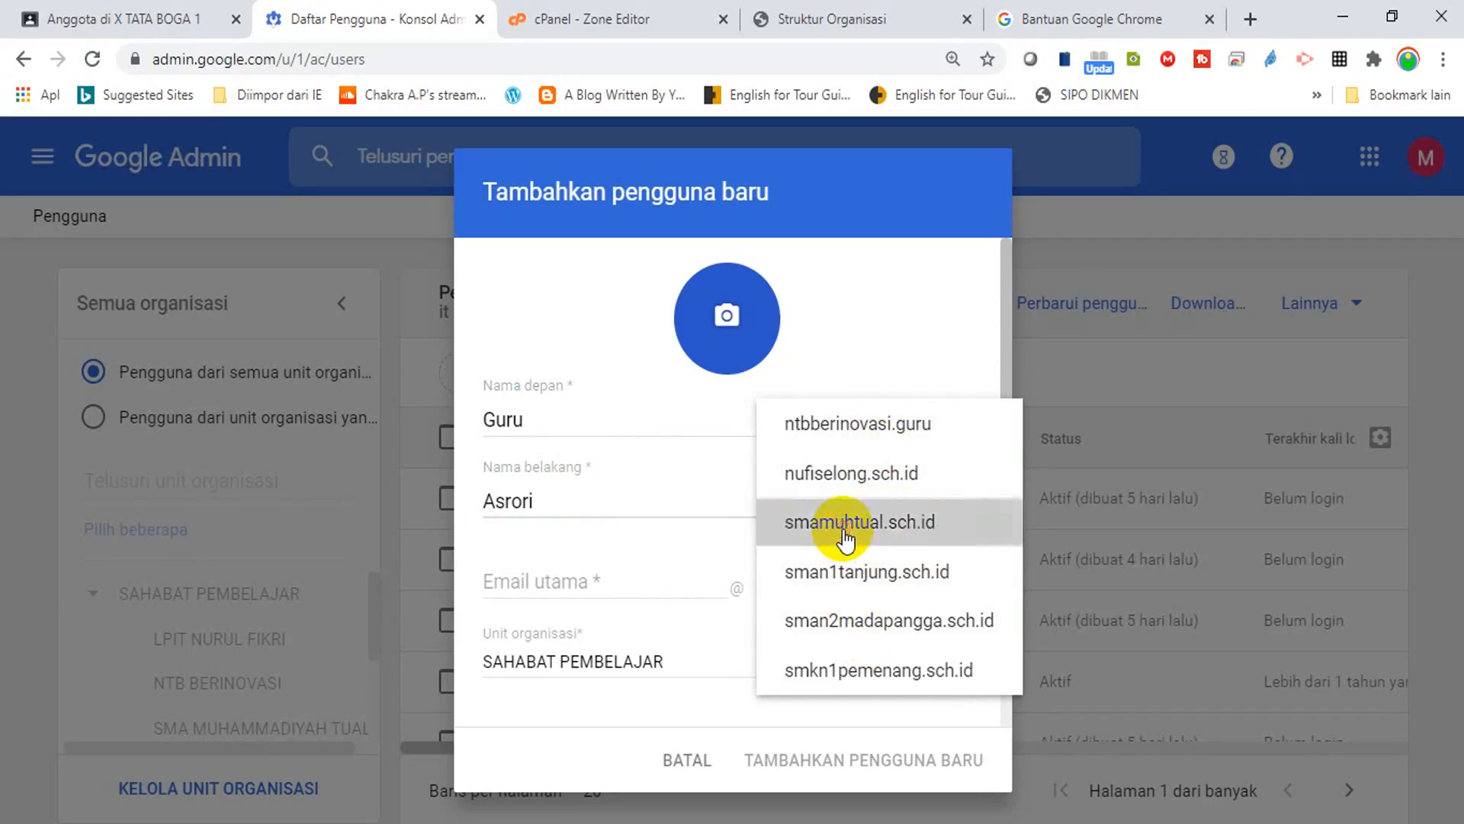
Fill in the email username and a manual password, then create the user.
click(682, 581)
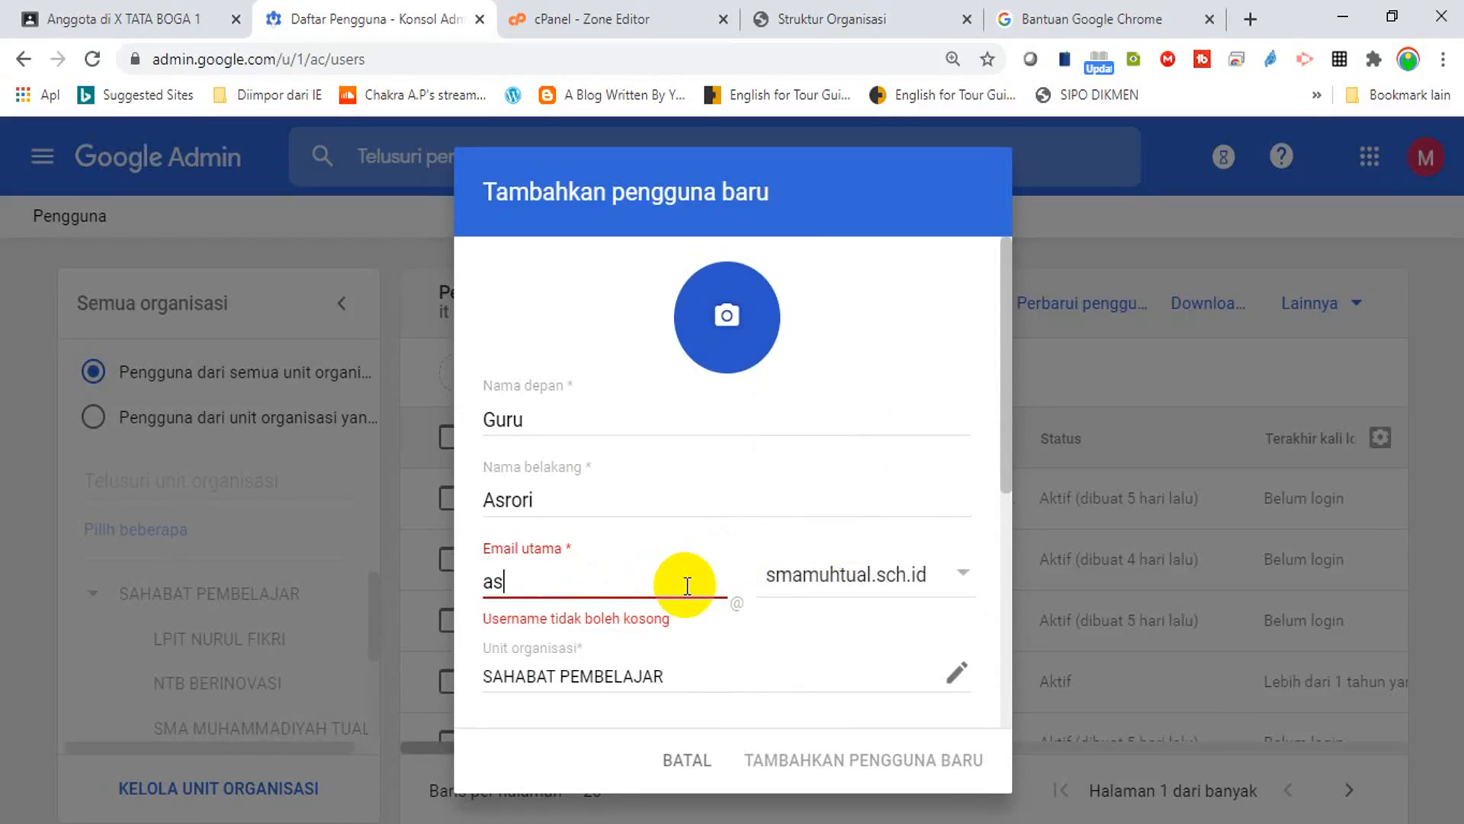
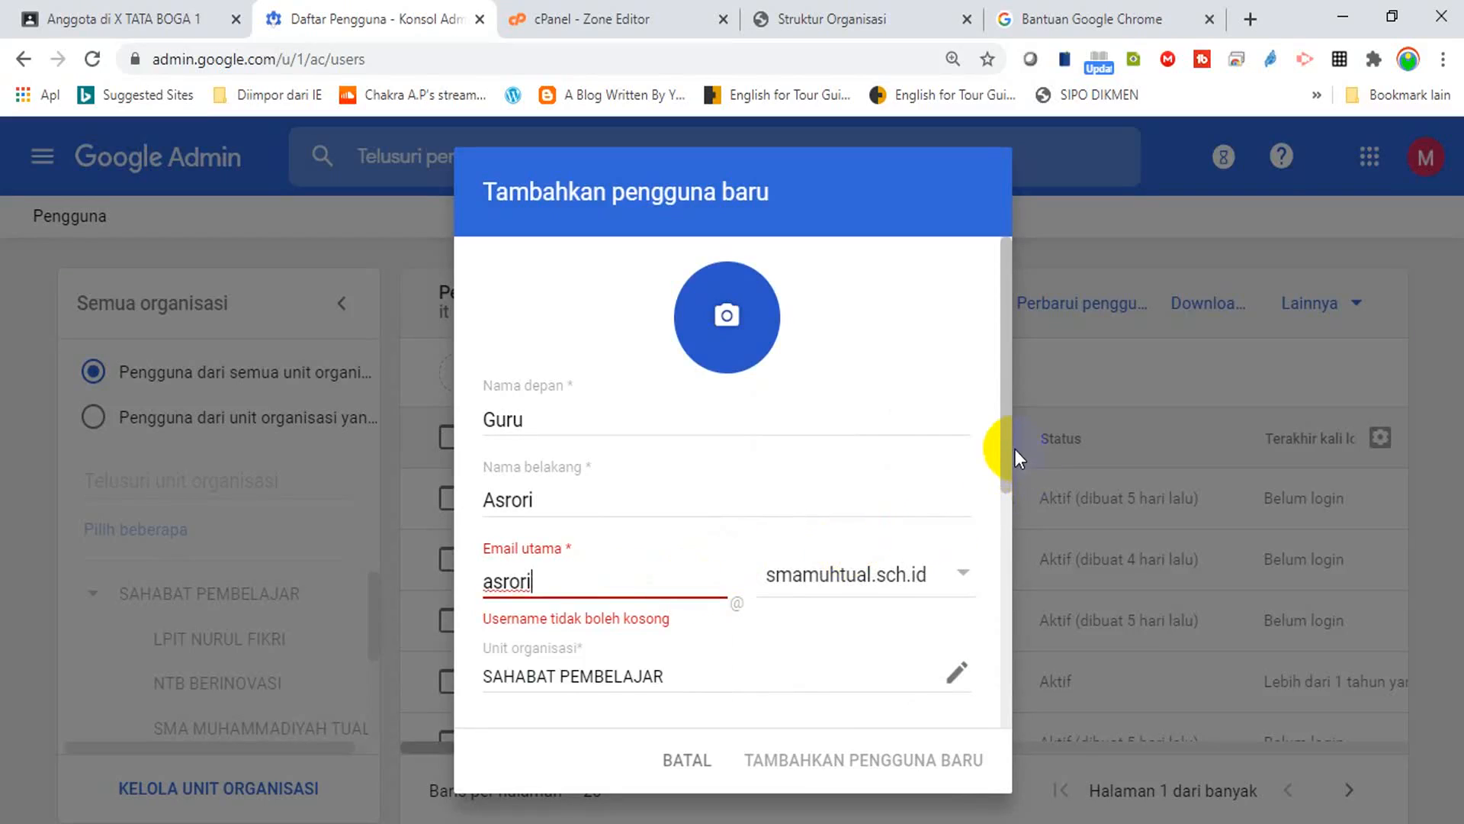
drag(1008, 442, 1010, 669)
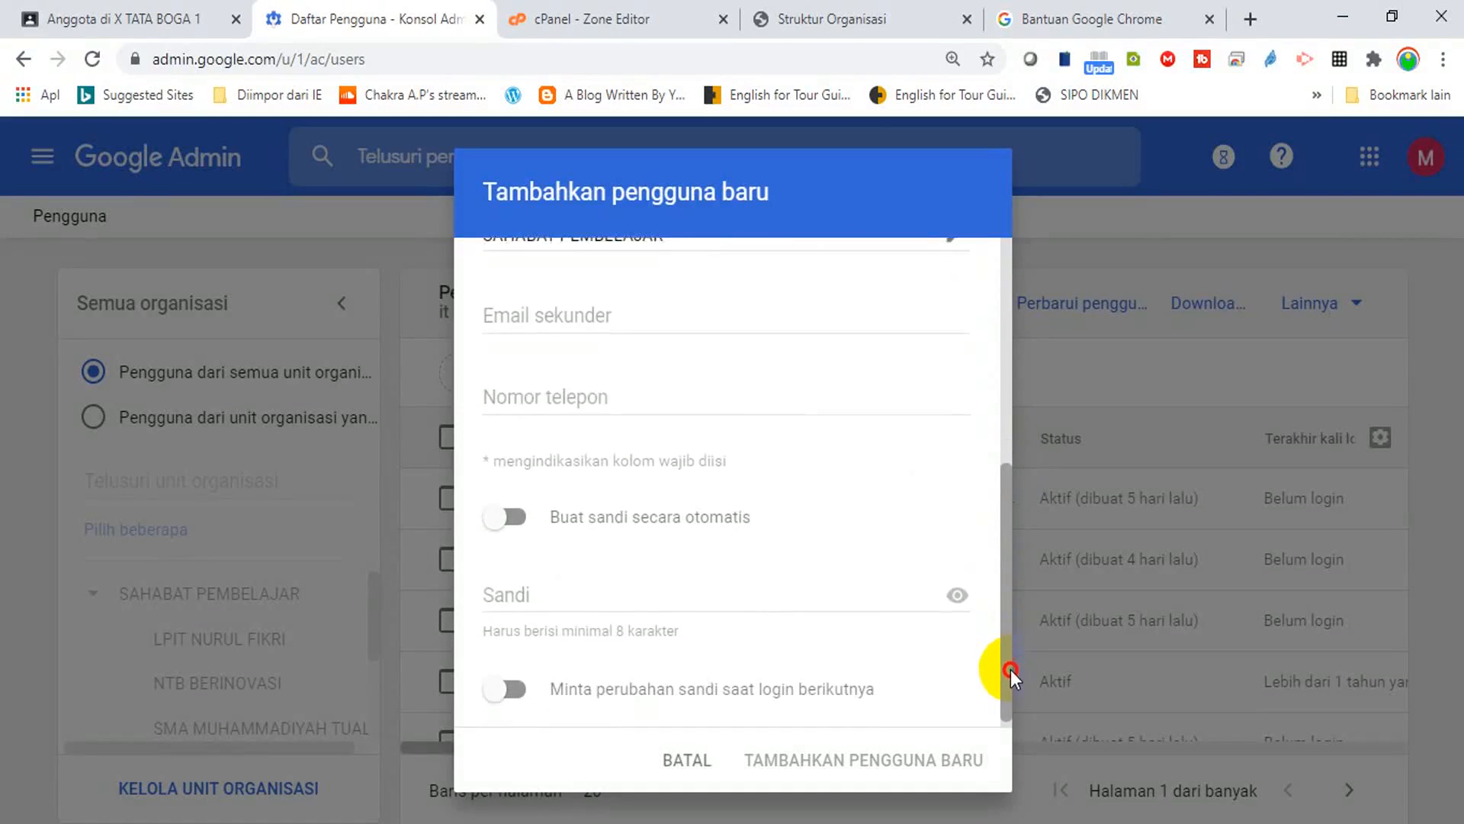
click(690, 602)
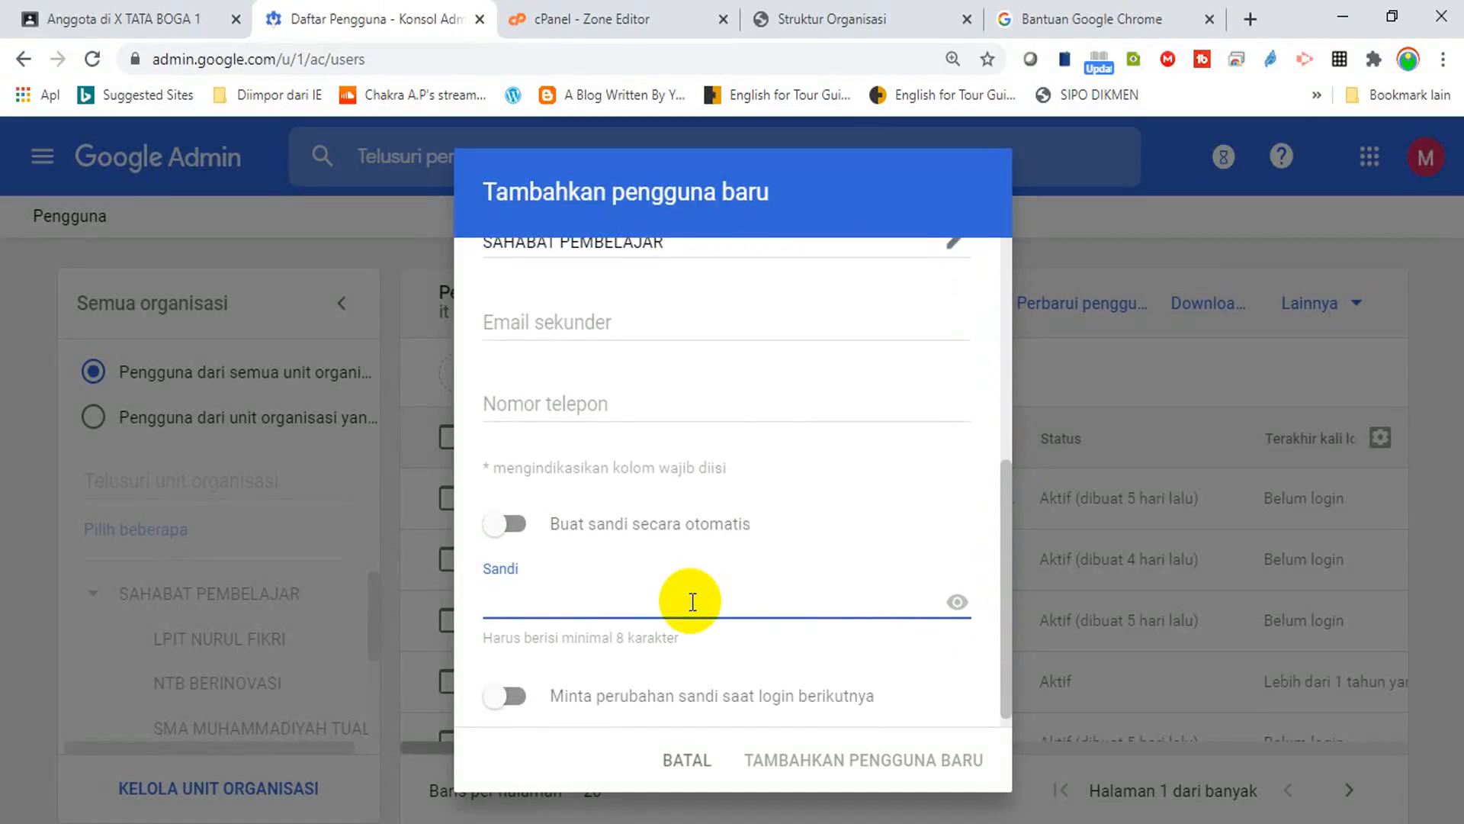
text(••••••••)
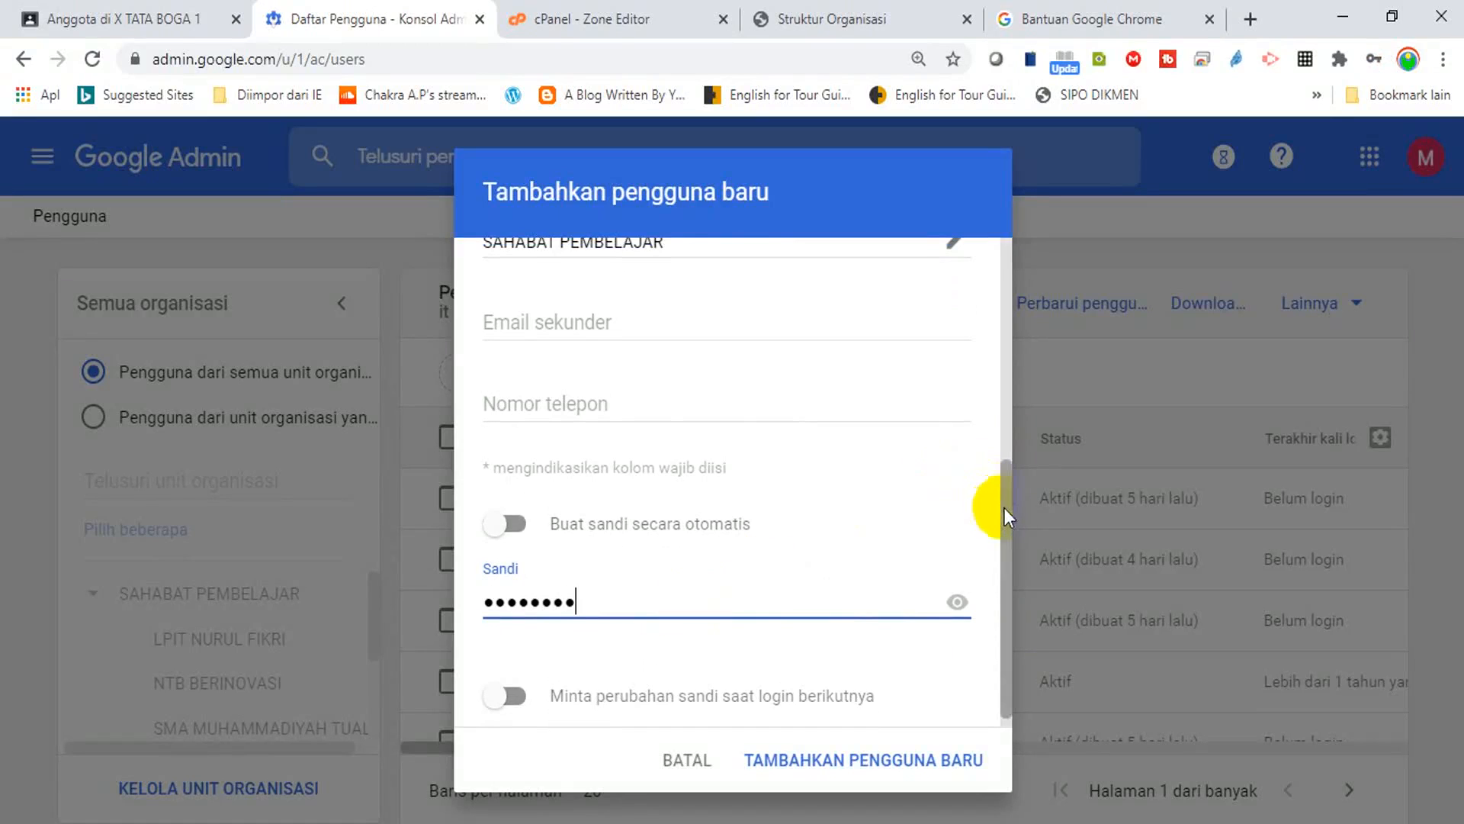
drag(1008, 514, 1014, 598)
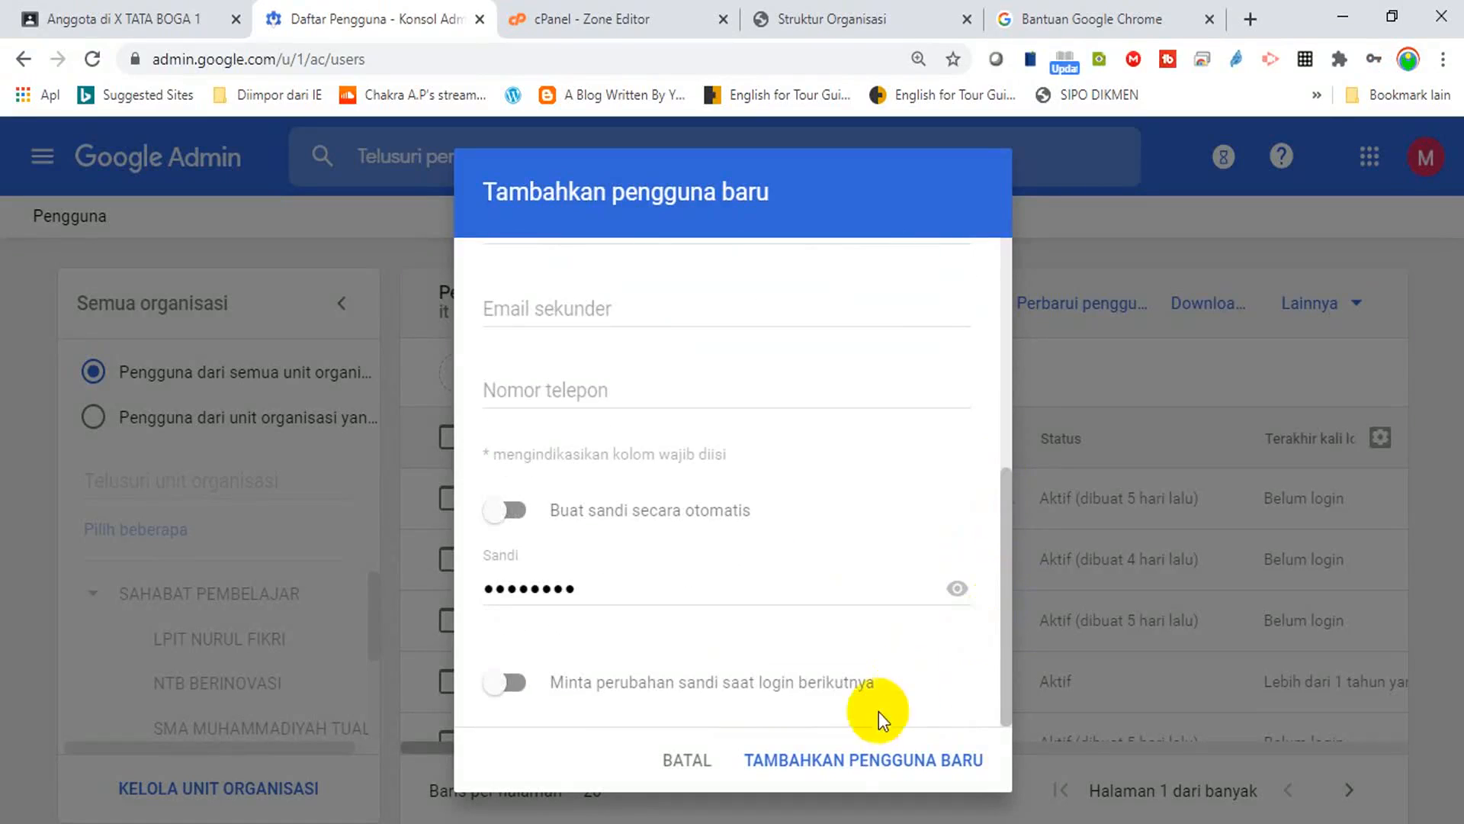
click(848, 763)
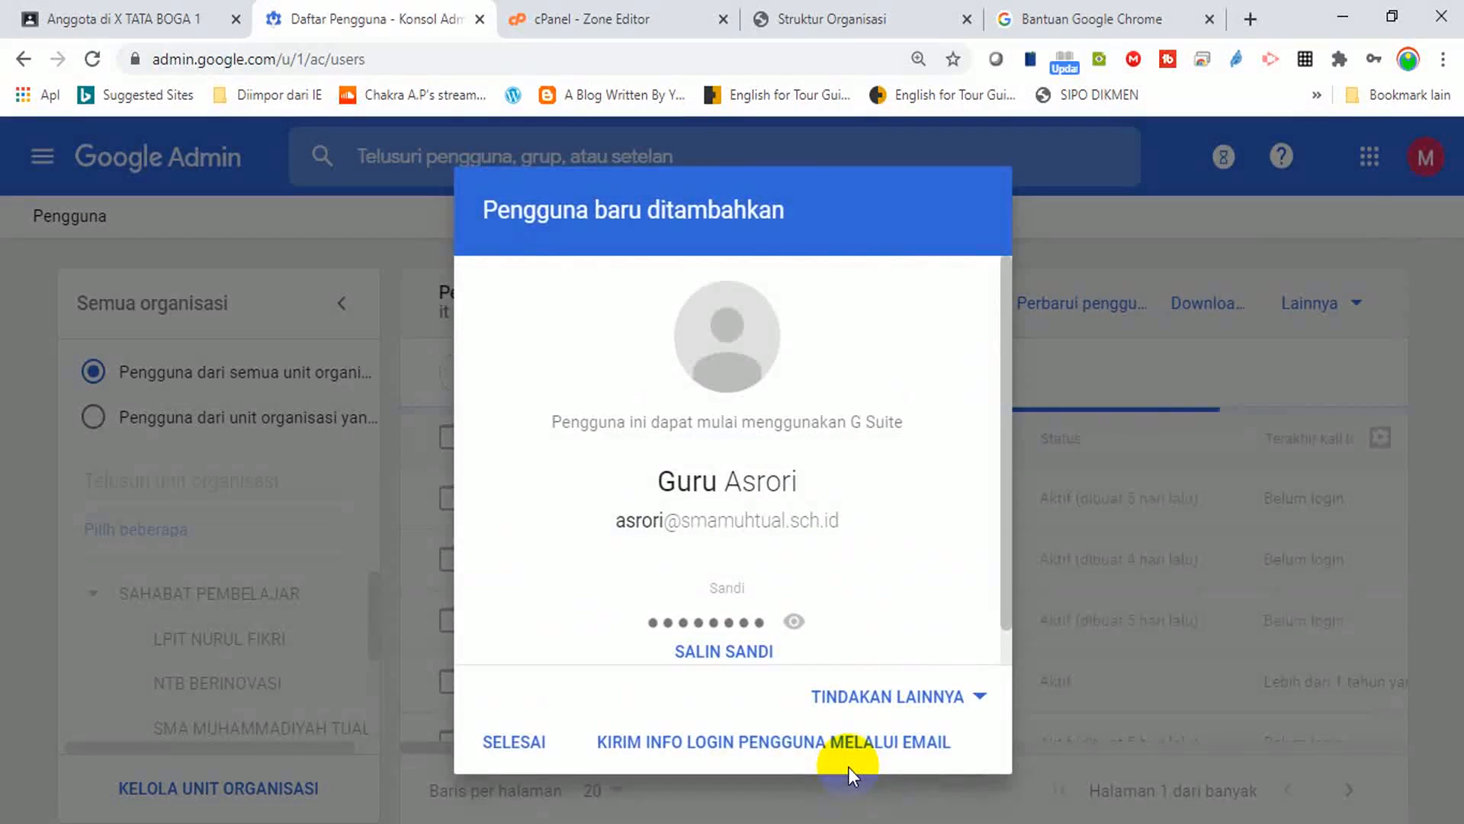
Dismiss the confirmation and view users in SMA MUHAMMADIYAH TUAL, then in SAHABAT PEMBELAJAR.
click(513, 742)
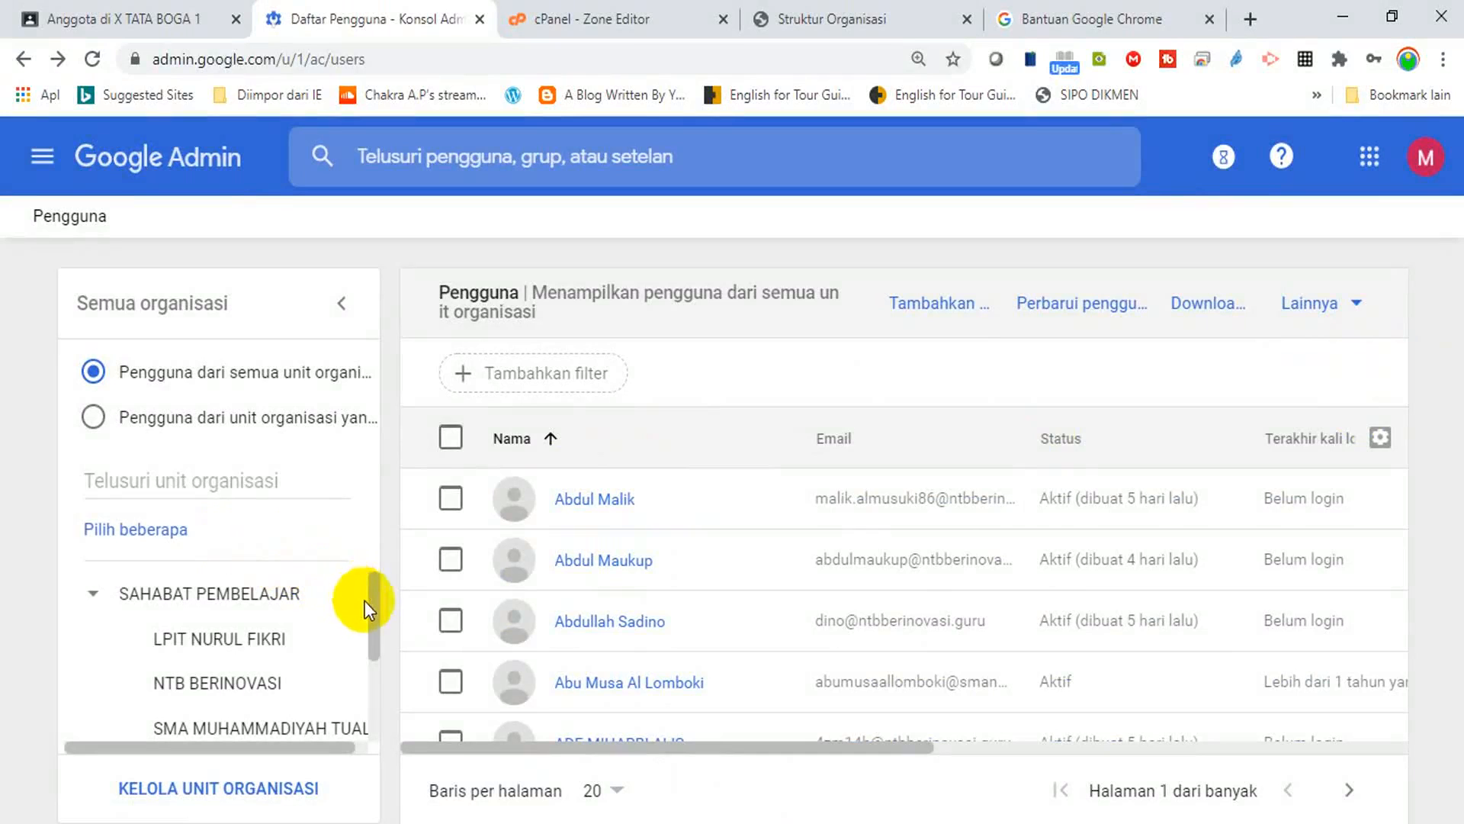
drag(373, 608, 366, 645)
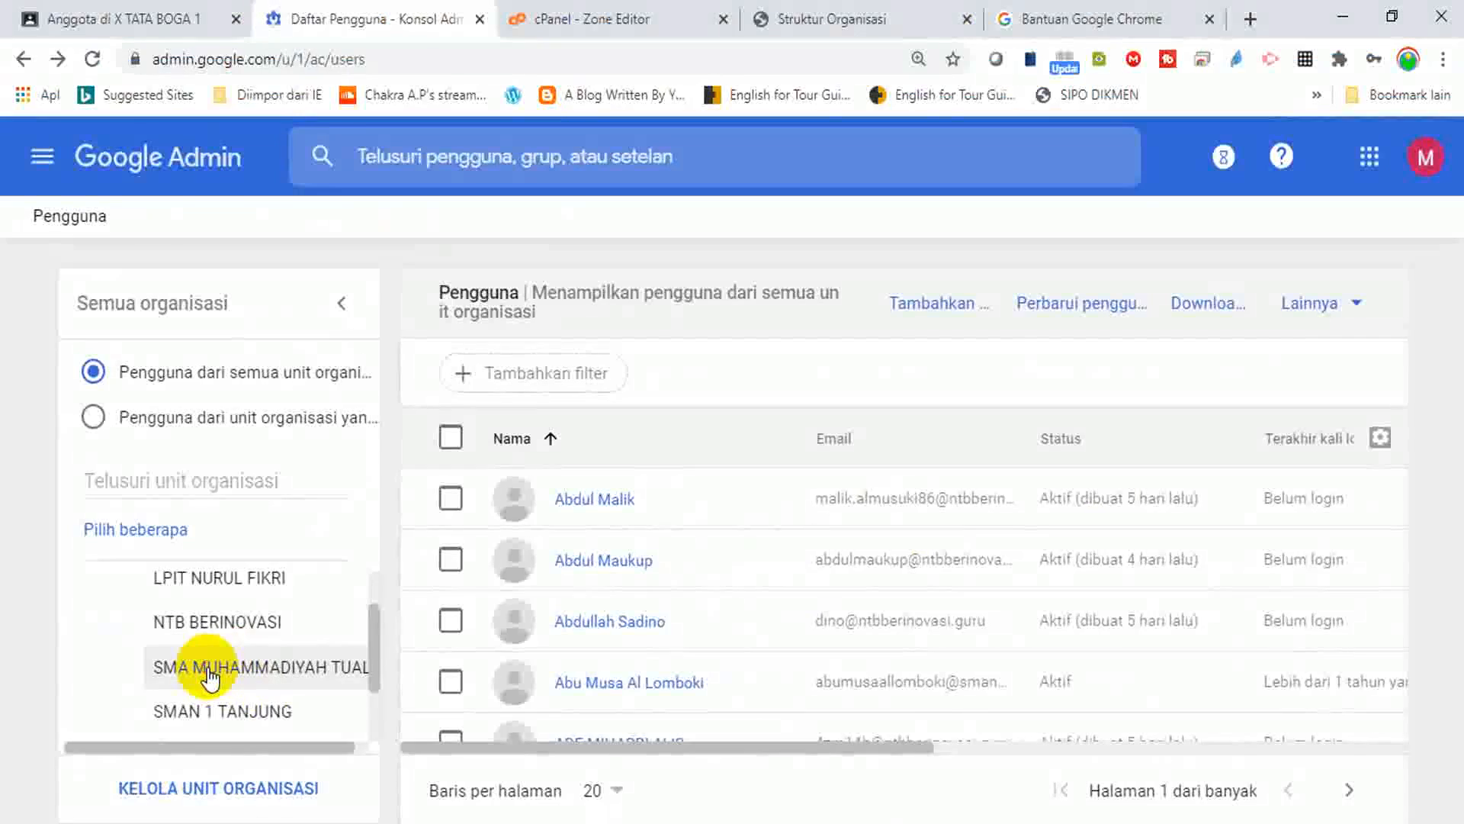
click(209, 675)
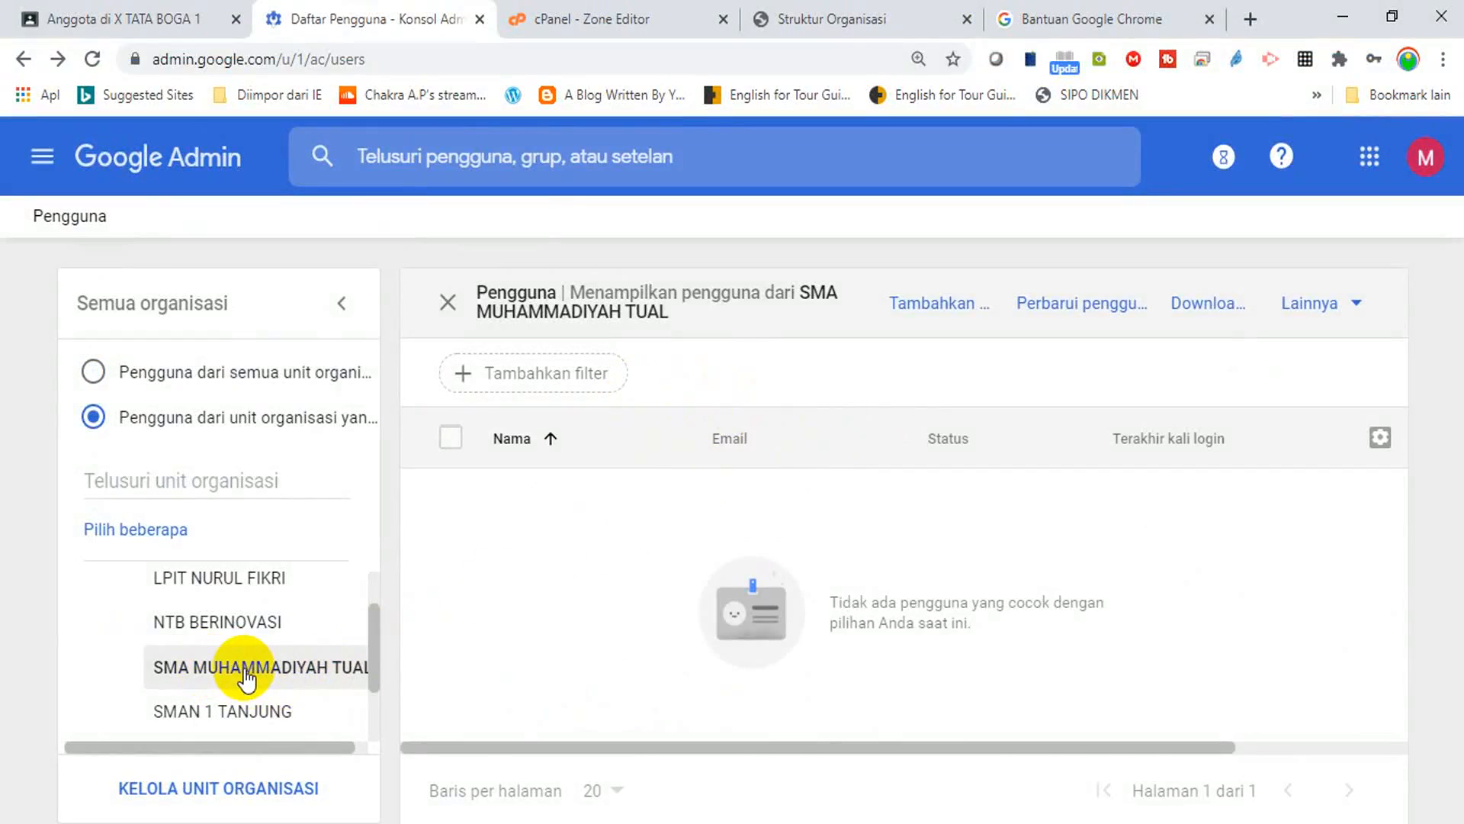
scroll(244, 675, up, 1)
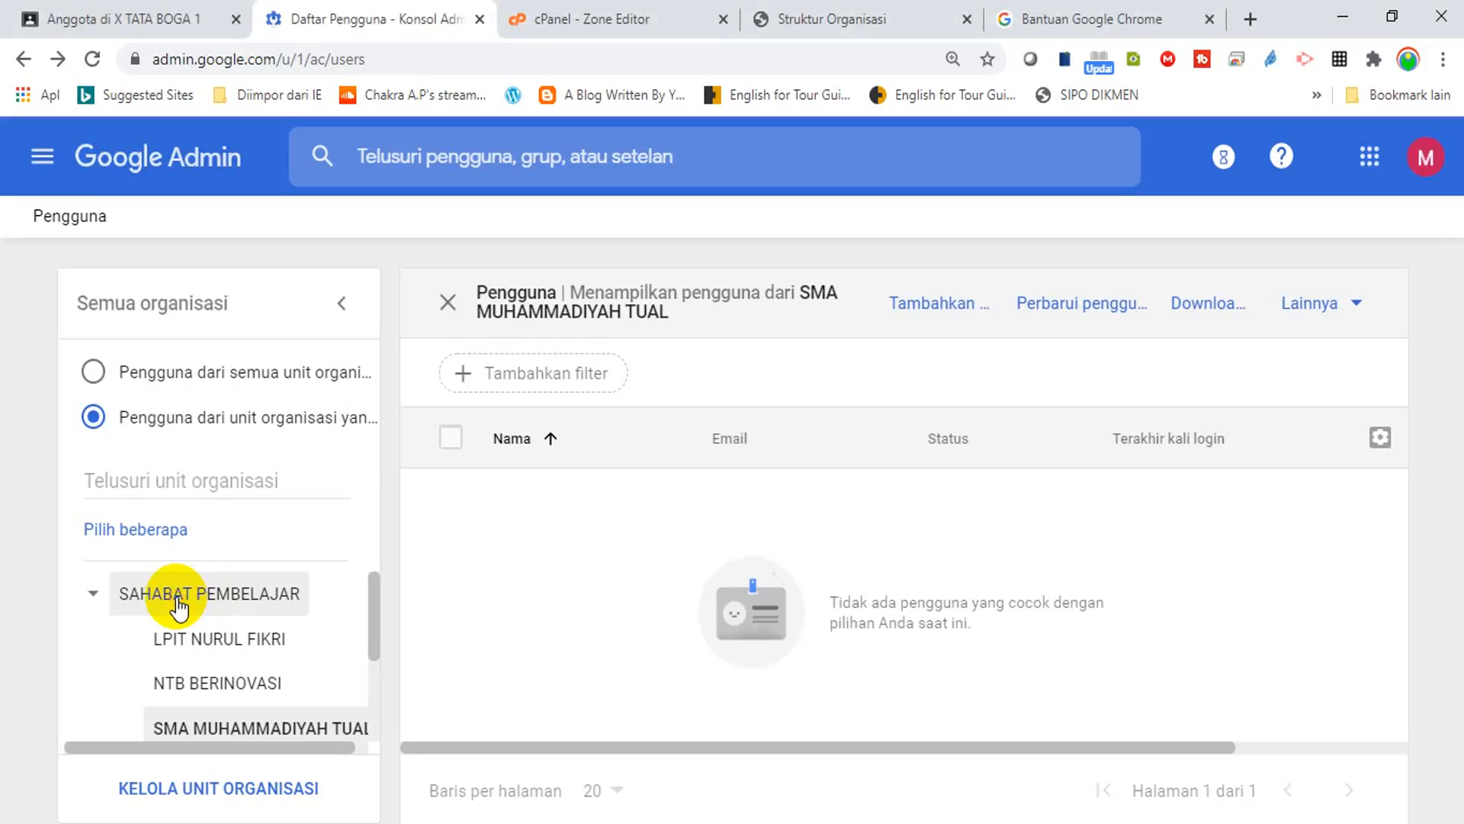
click(177, 603)
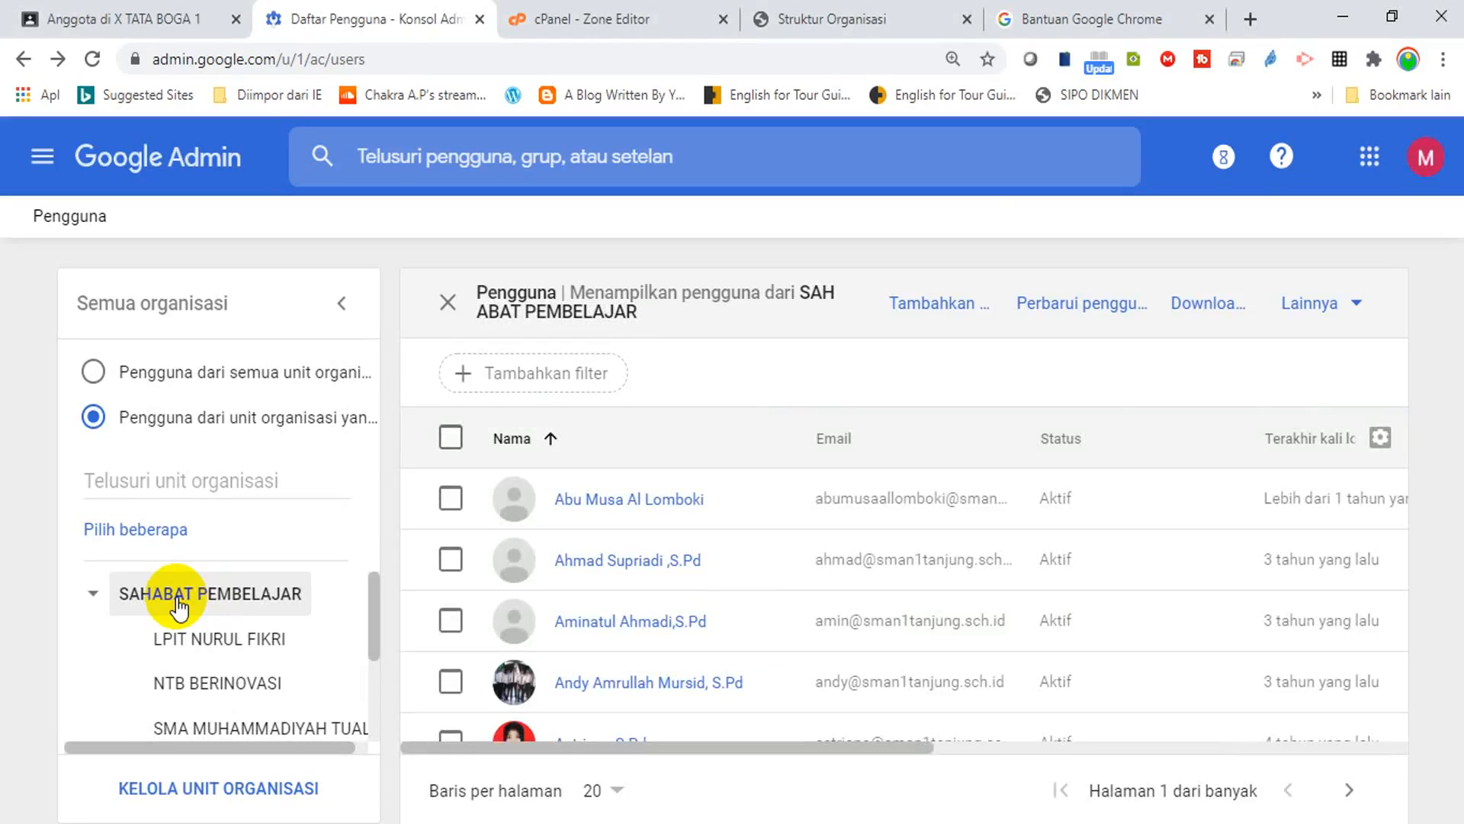
Add a Nama belakang filter with the new teacher's last name to isolate the account.
click(569, 377)
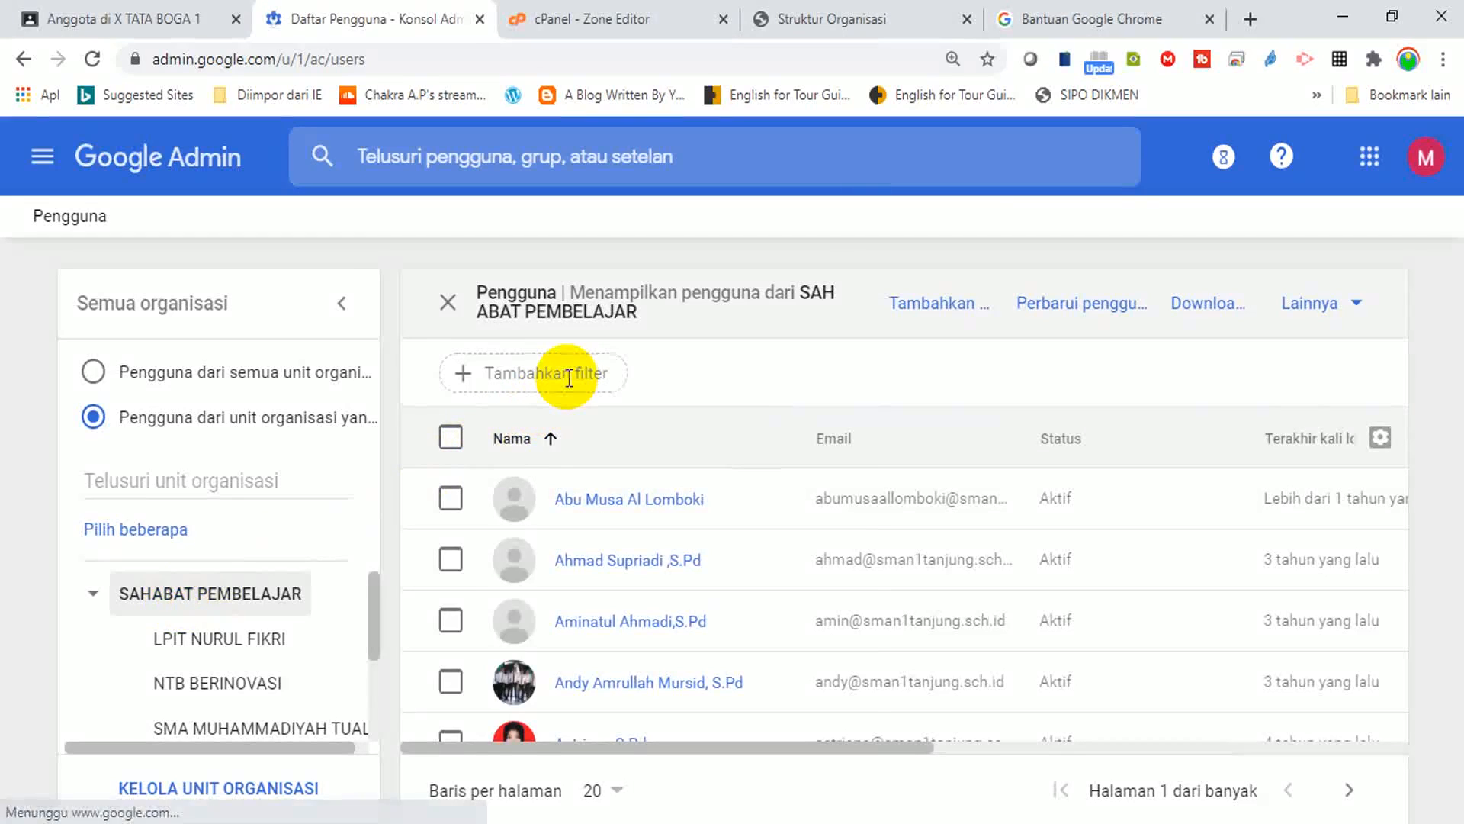
text(as)
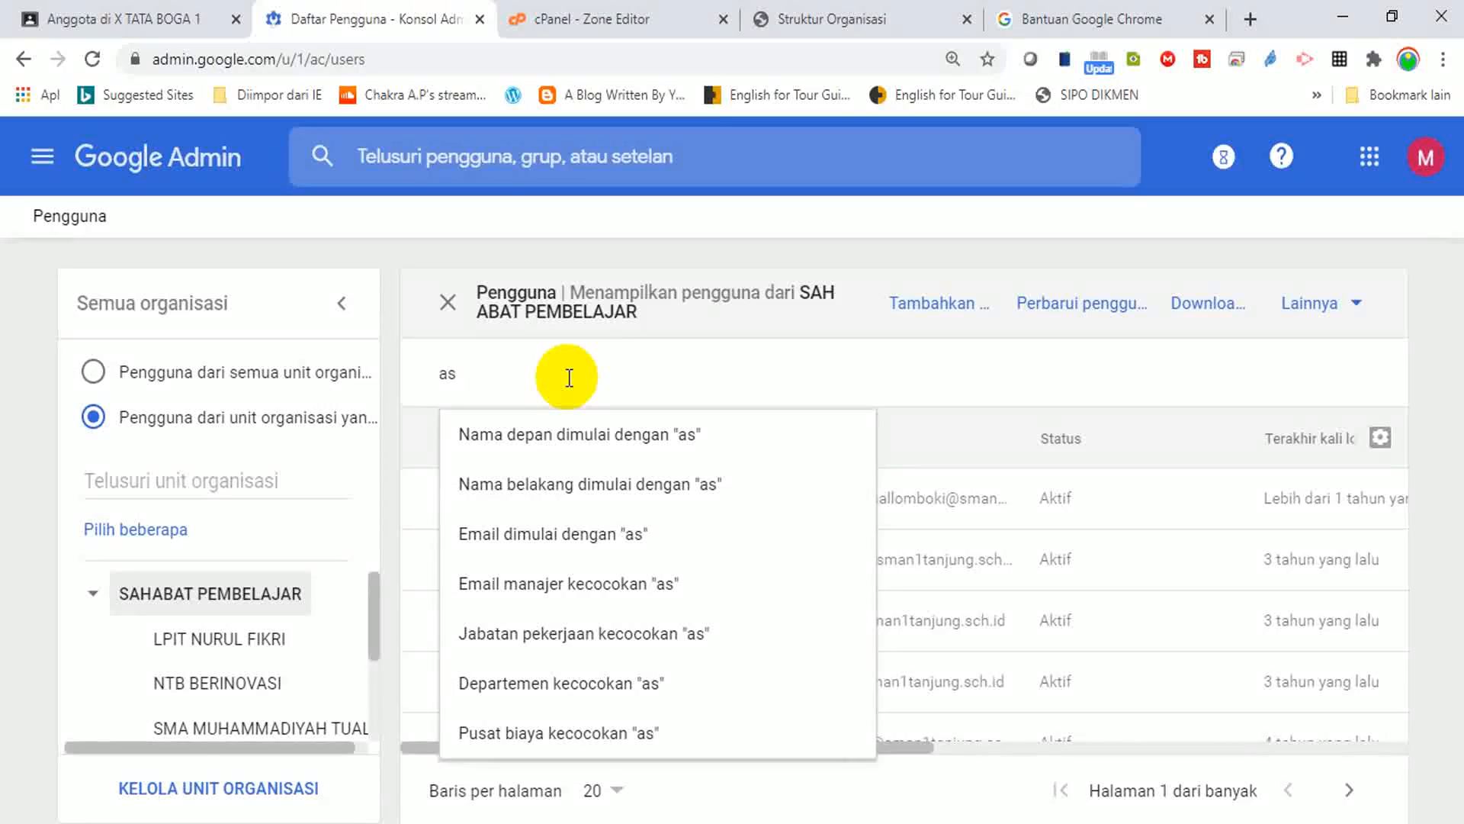
text(rori)
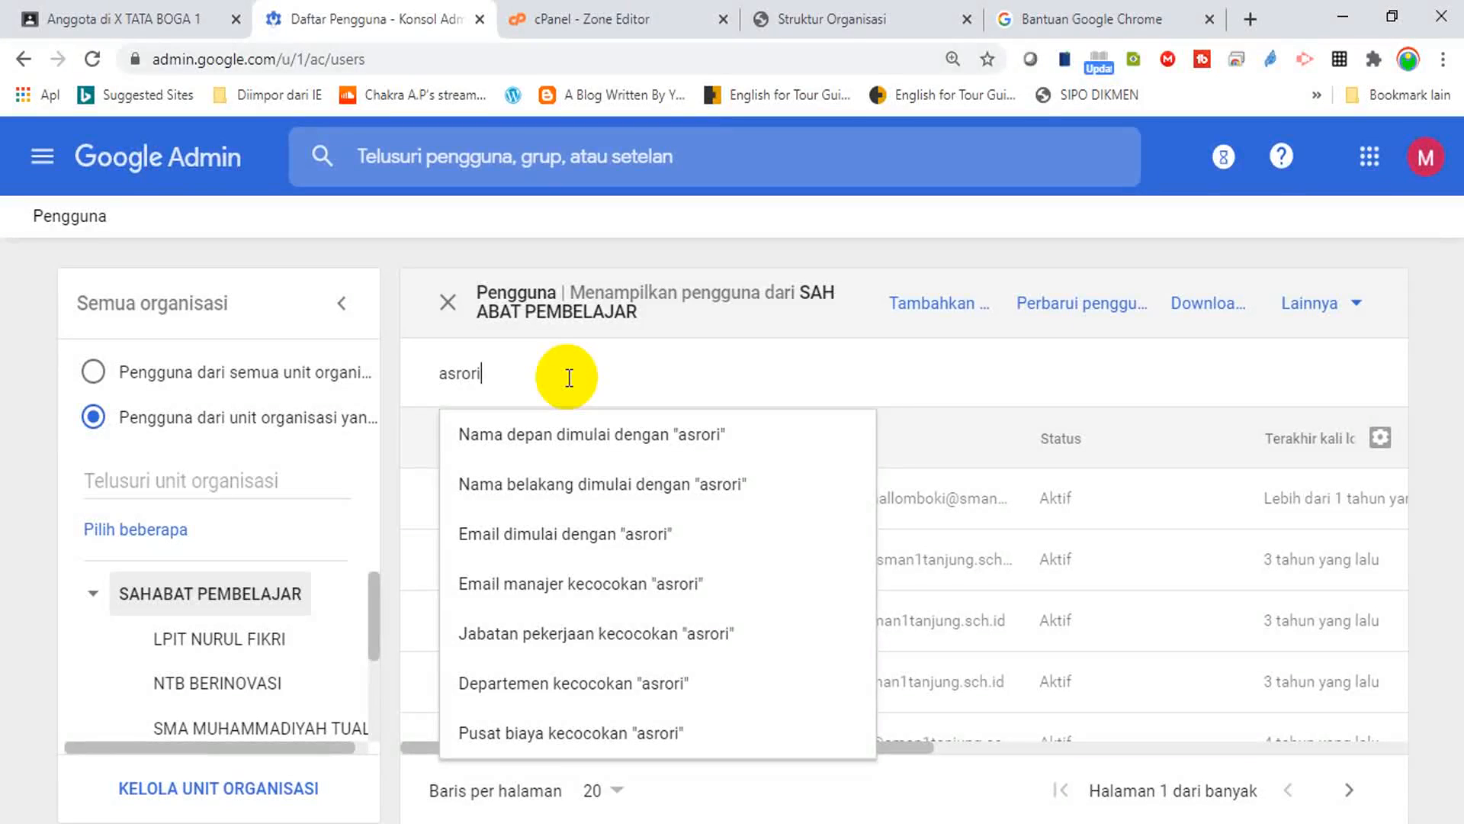
click(564, 488)
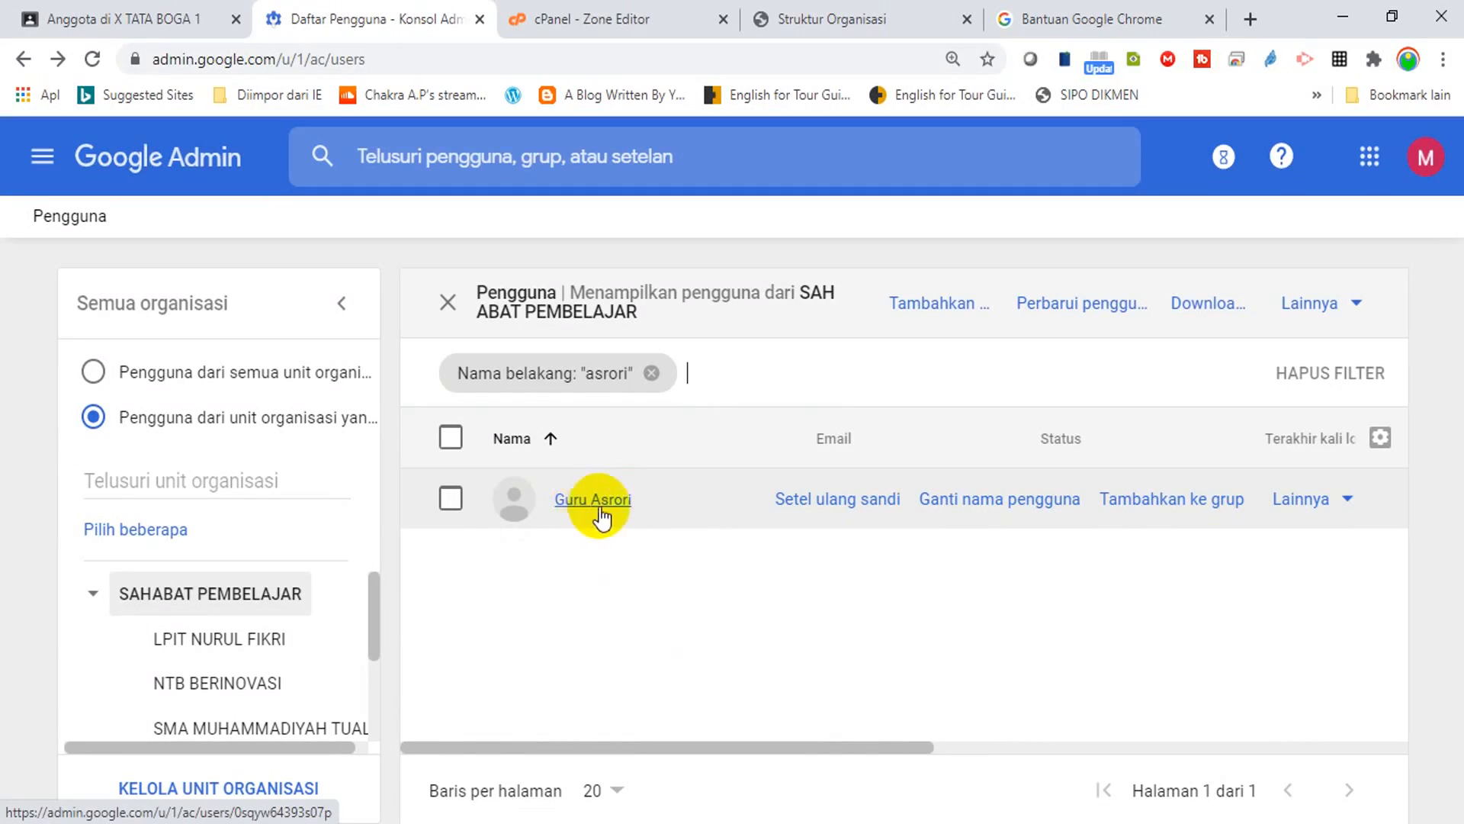
mouse_move(958, 528)
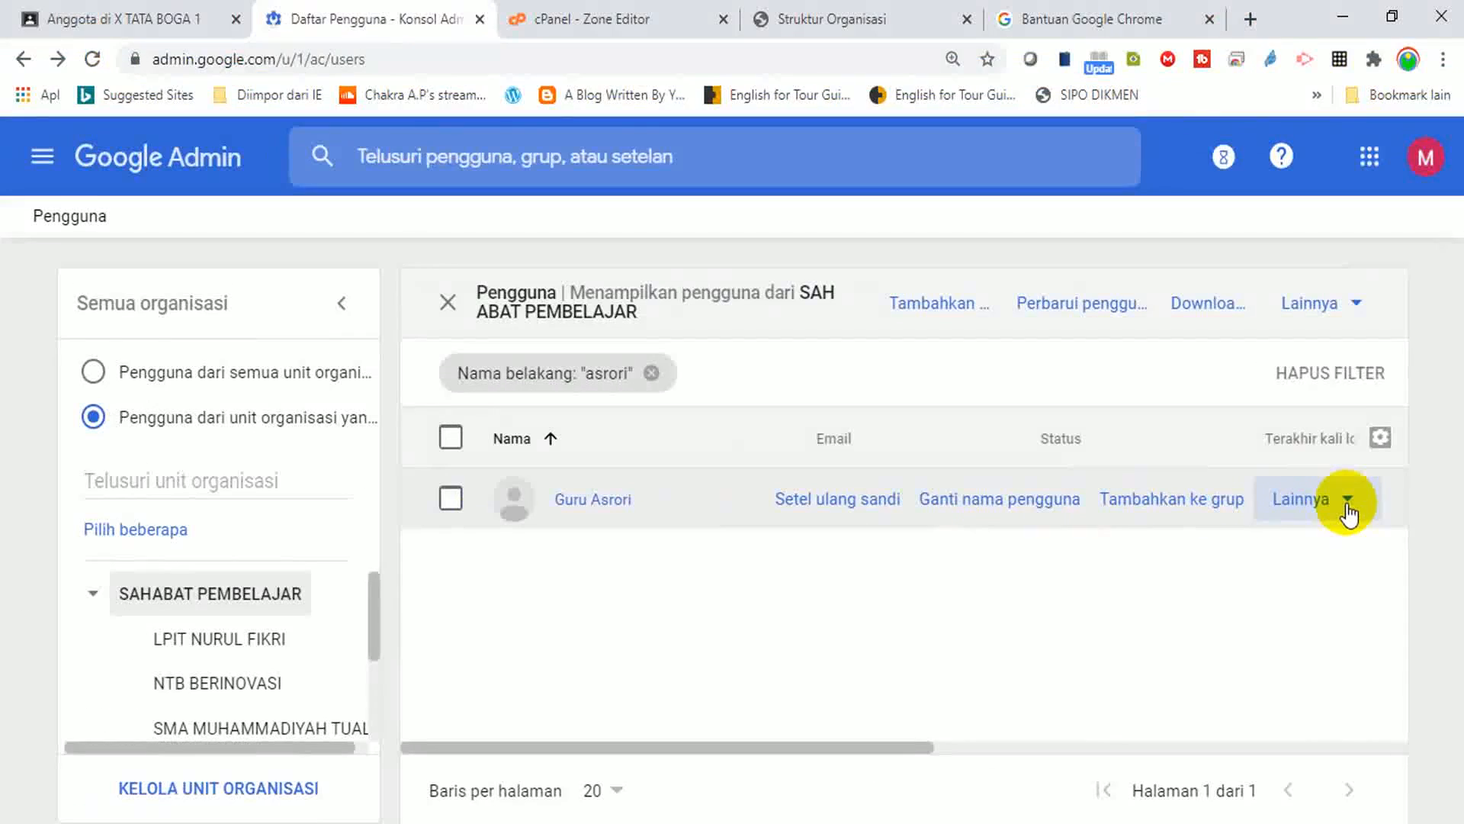
Change the teacher account's organisational unit to SMA MUHAMMADIYAH TUAL and confirm.
click(1347, 503)
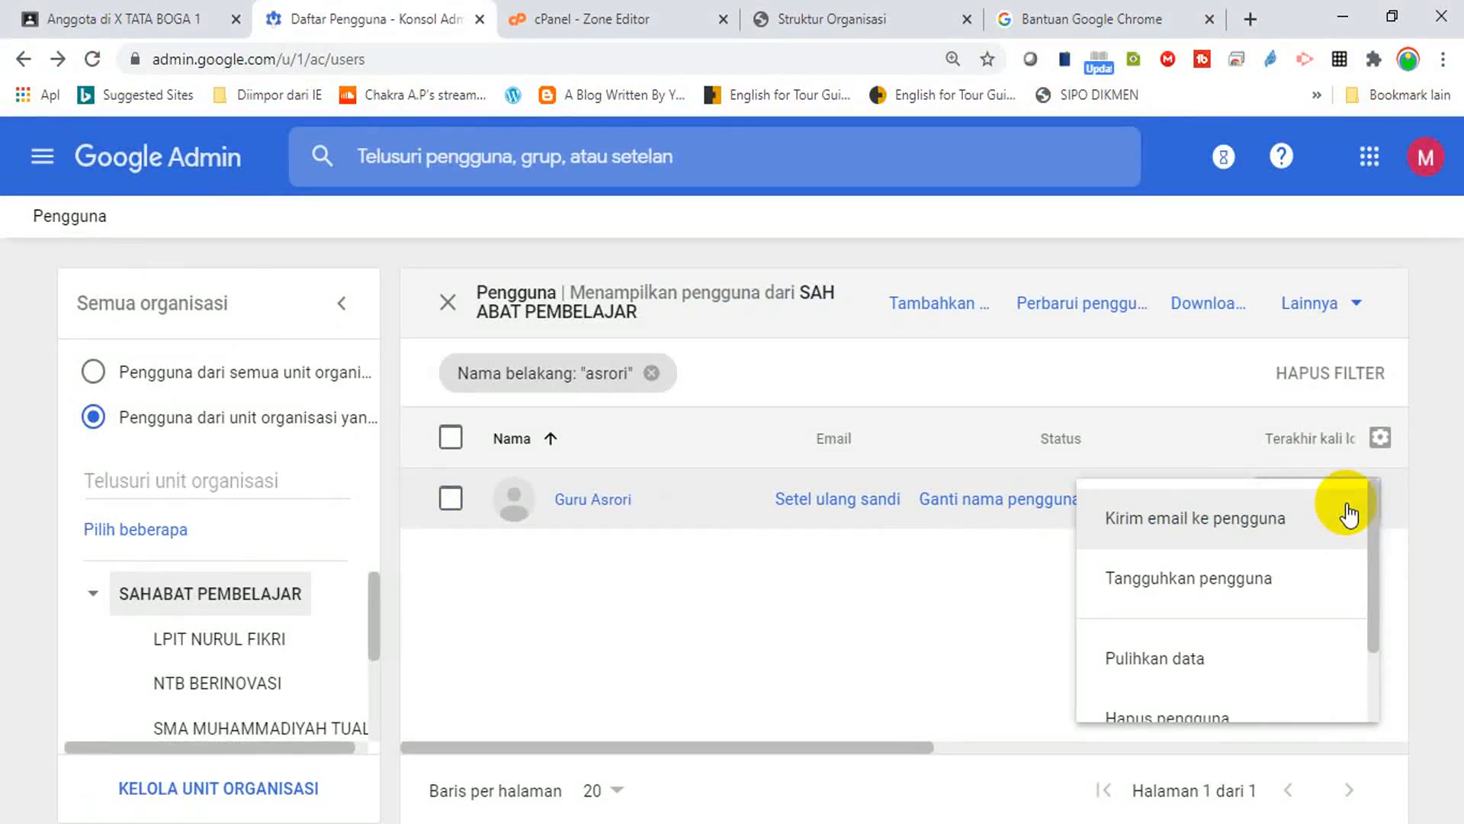
scroll(1370, 539, down, 2)
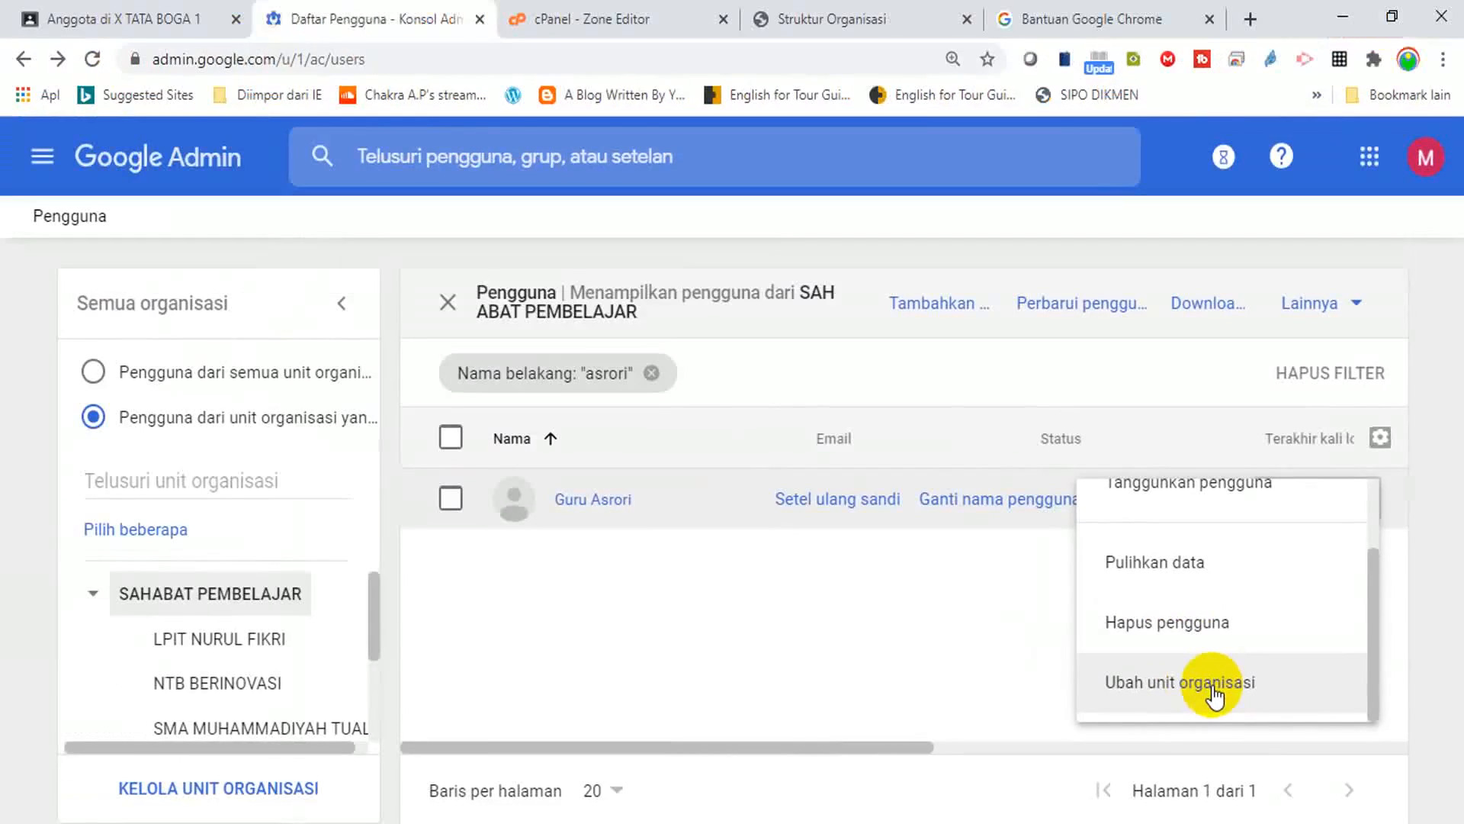
click(1212, 686)
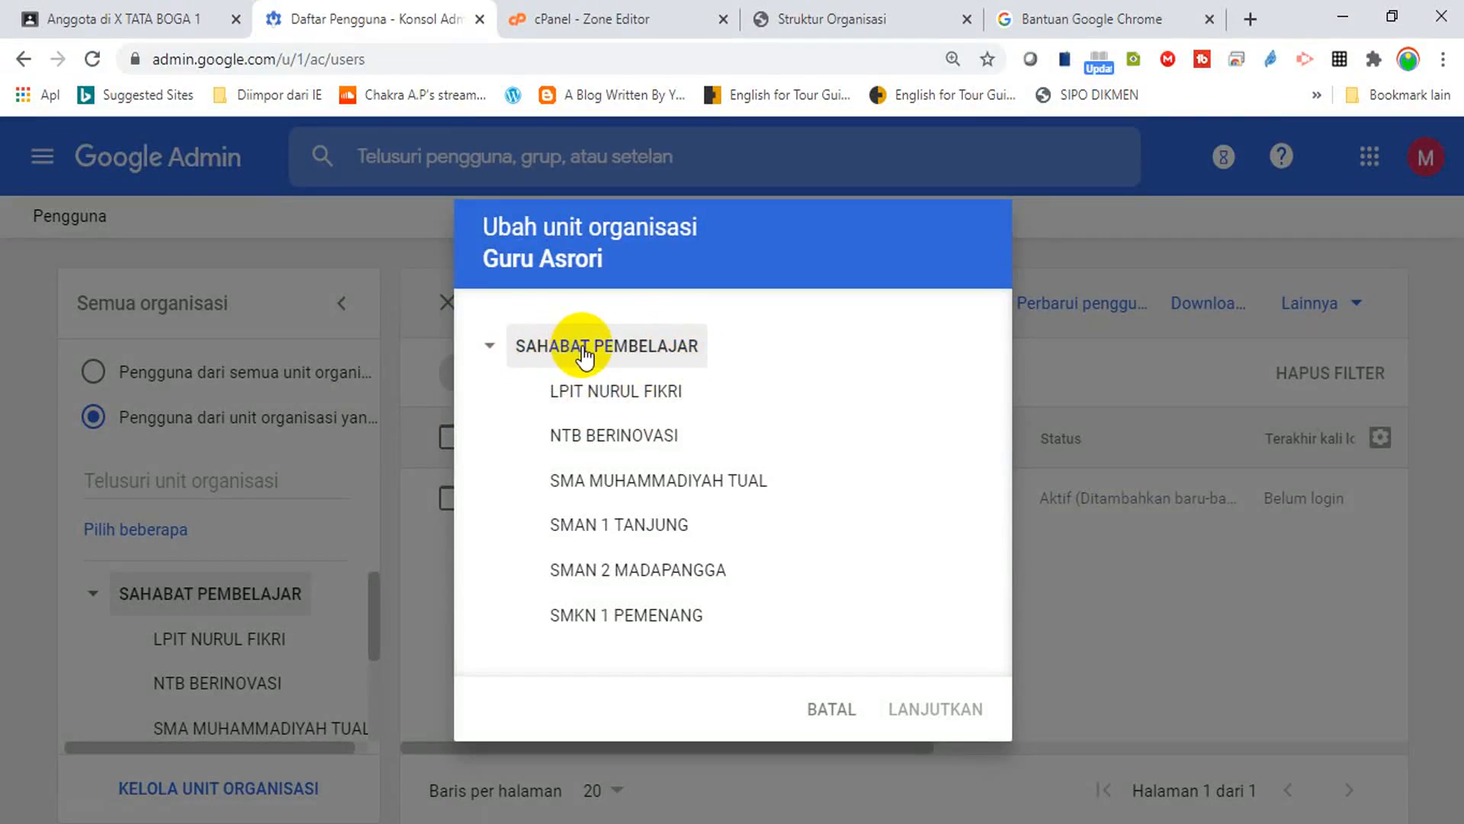
click(643, 494)
click(919, 706)
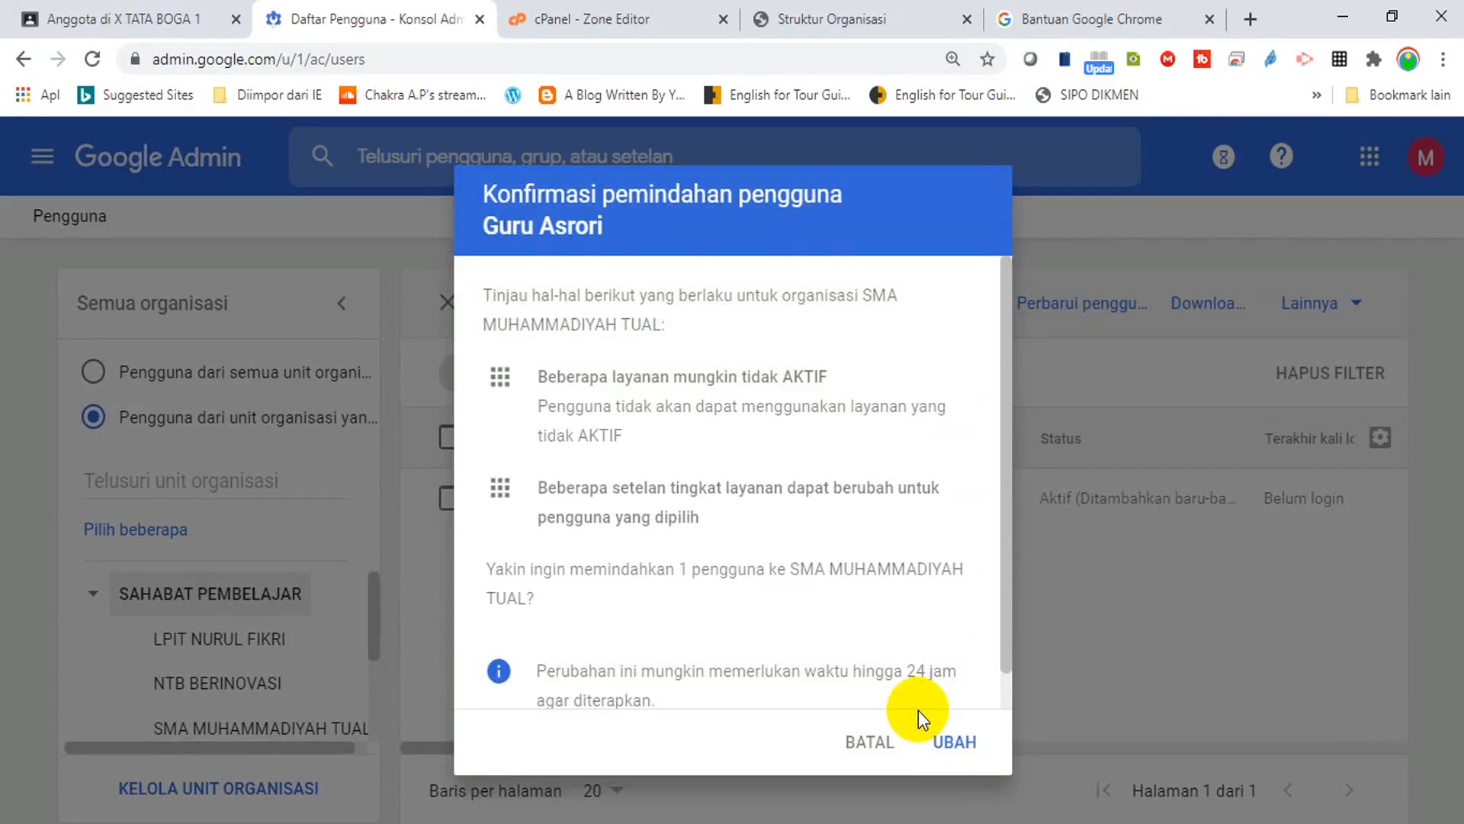
click(953, 740)
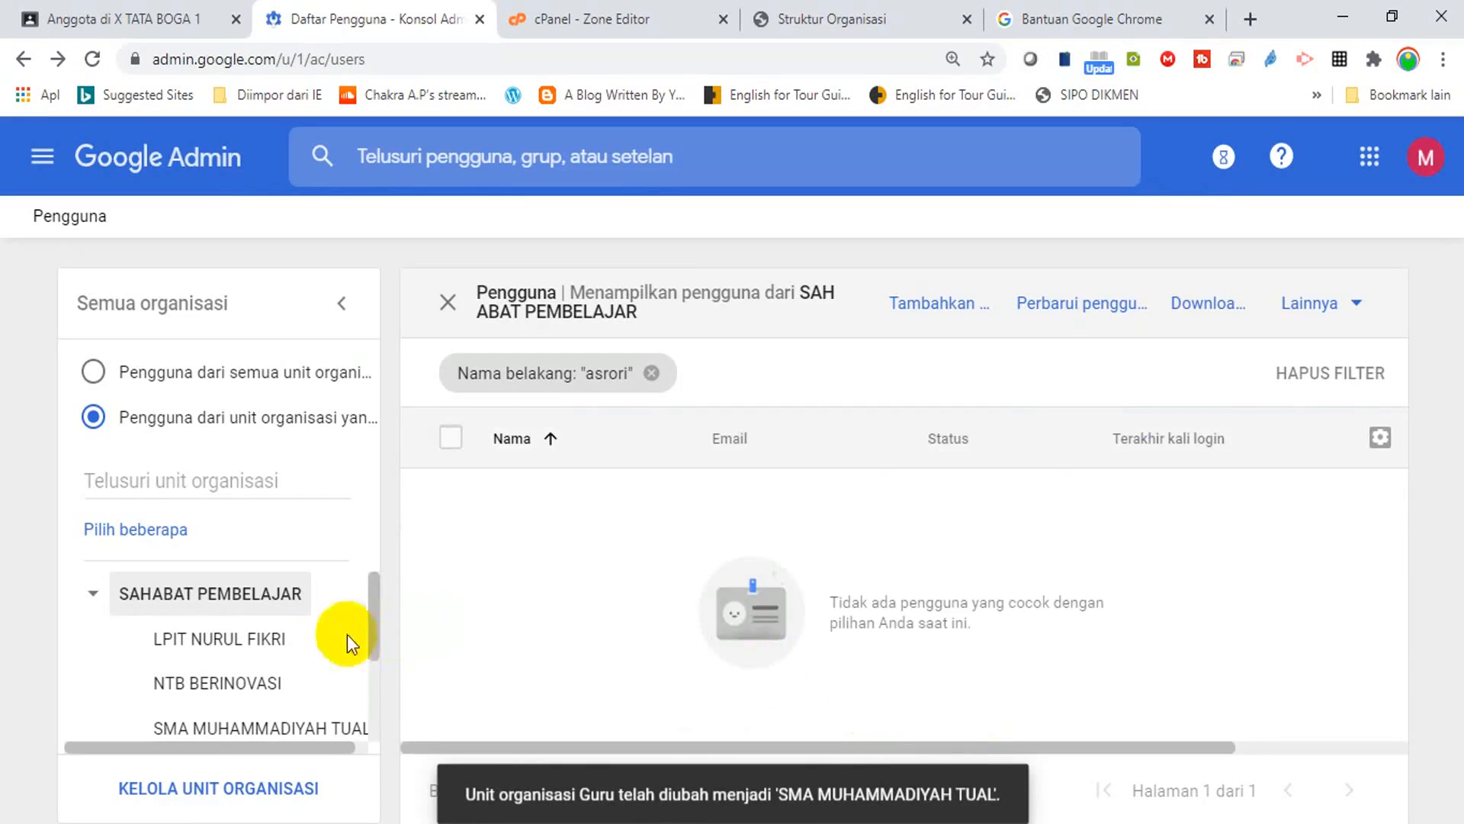
Show the SMA MUHAMMADIYAH TUAL unit's users in the org tree.
scroll(373, 648, down, 1)
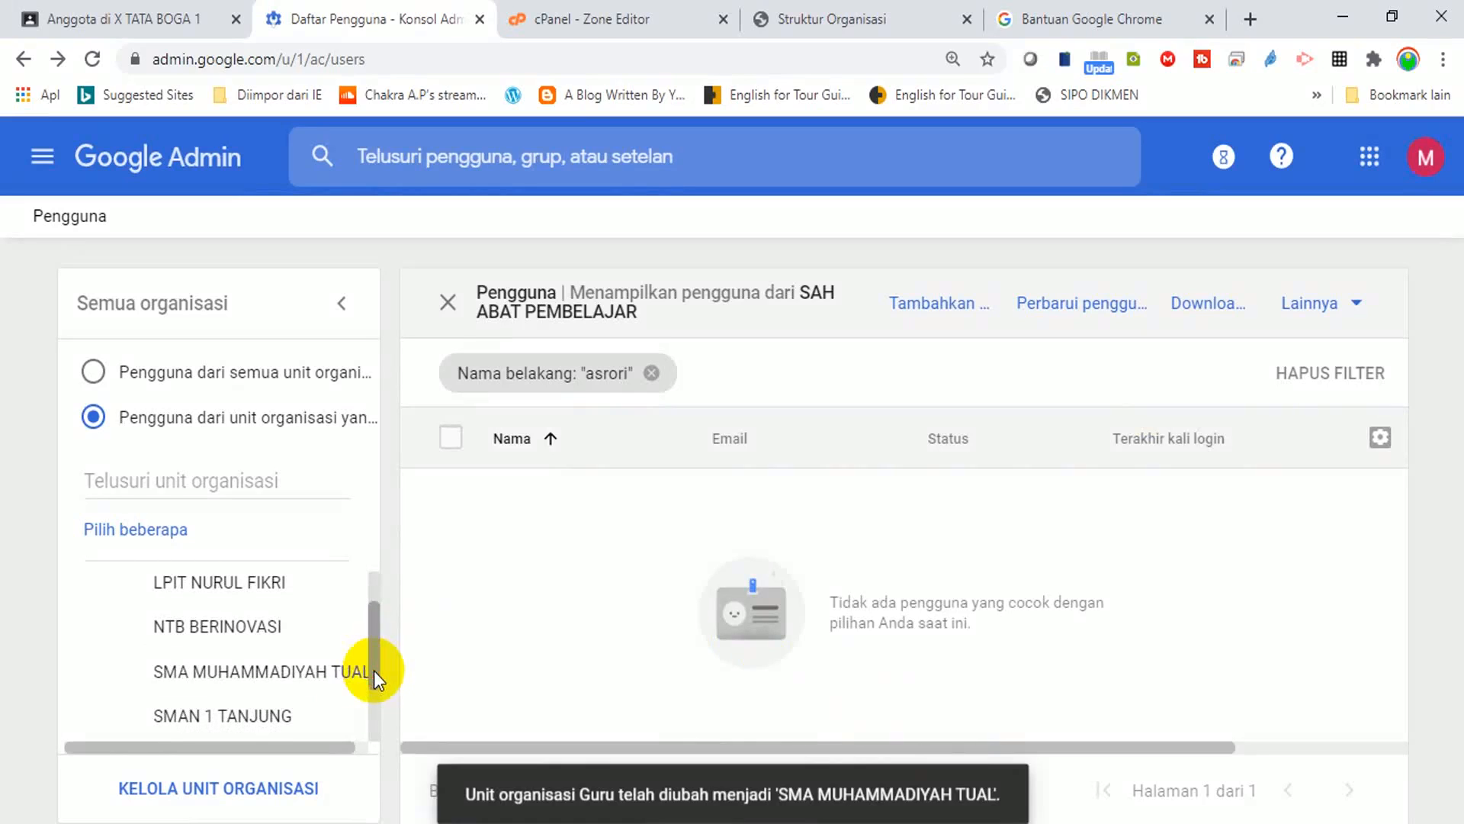
click(257, 681)
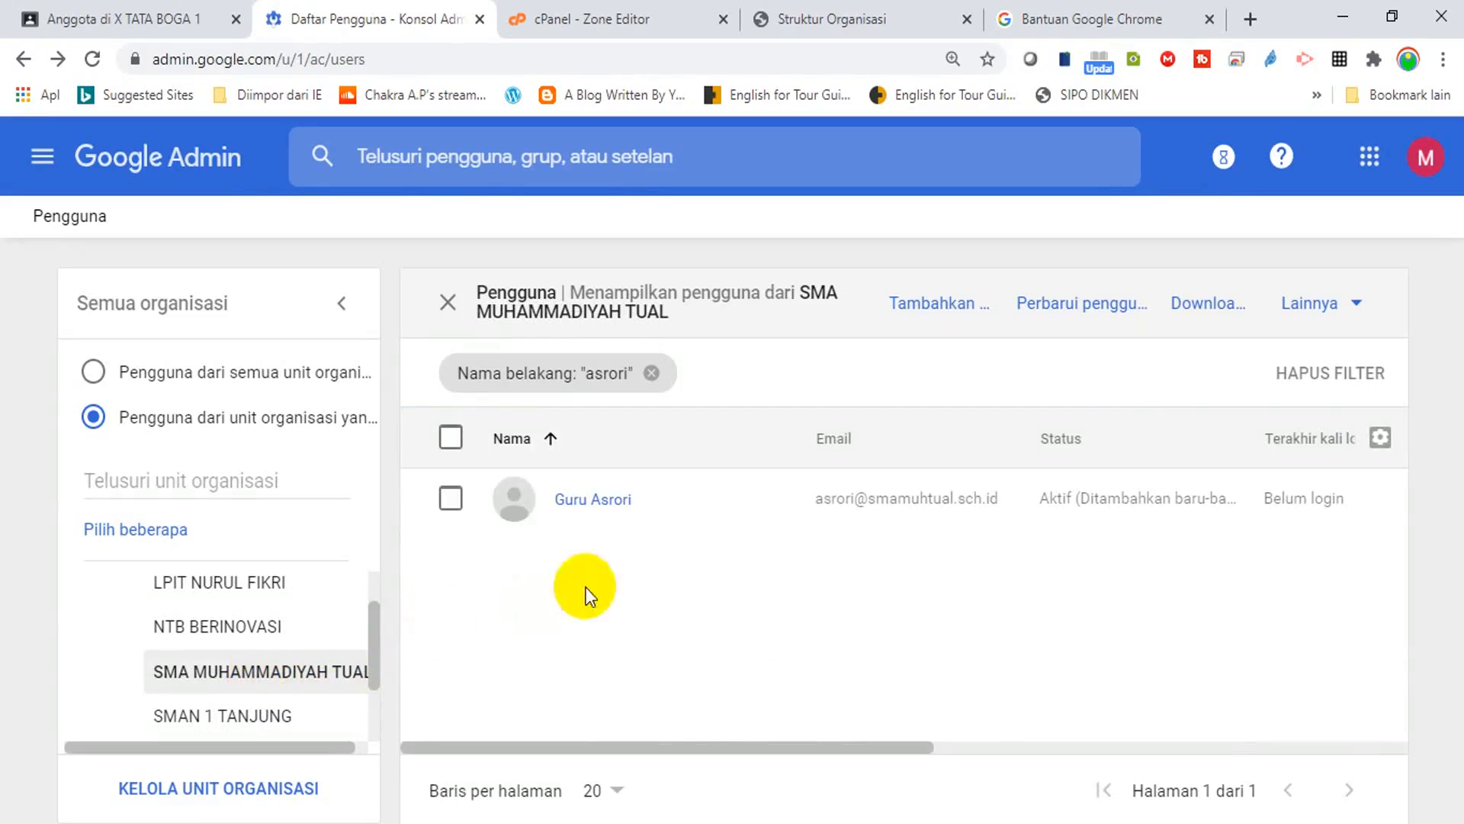
mouse_move(923, 519)
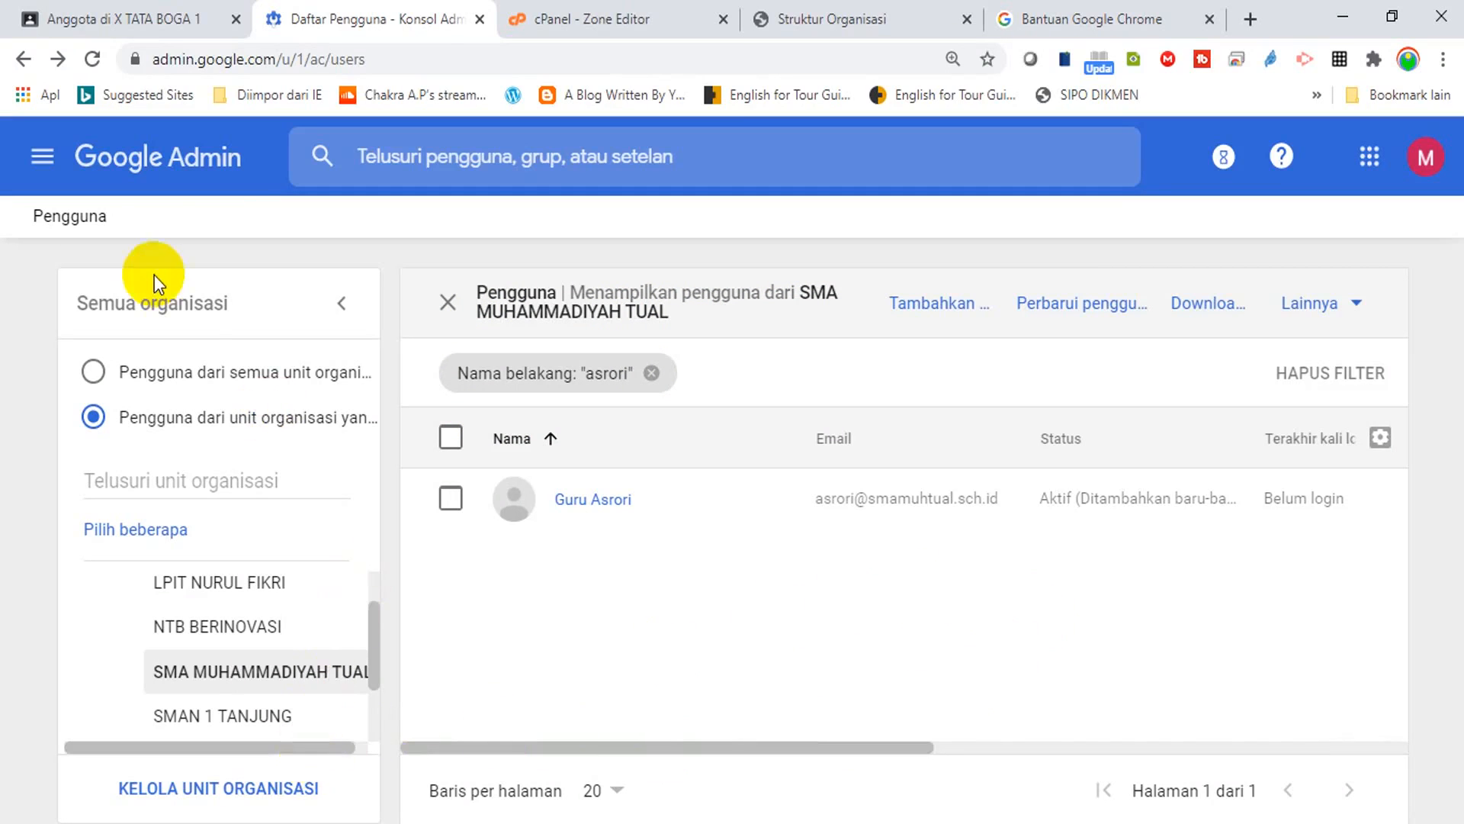
Go to Admin roles, open Admin Pengelolaan Pengguna, and begin assigning the role.
click(42, 158)
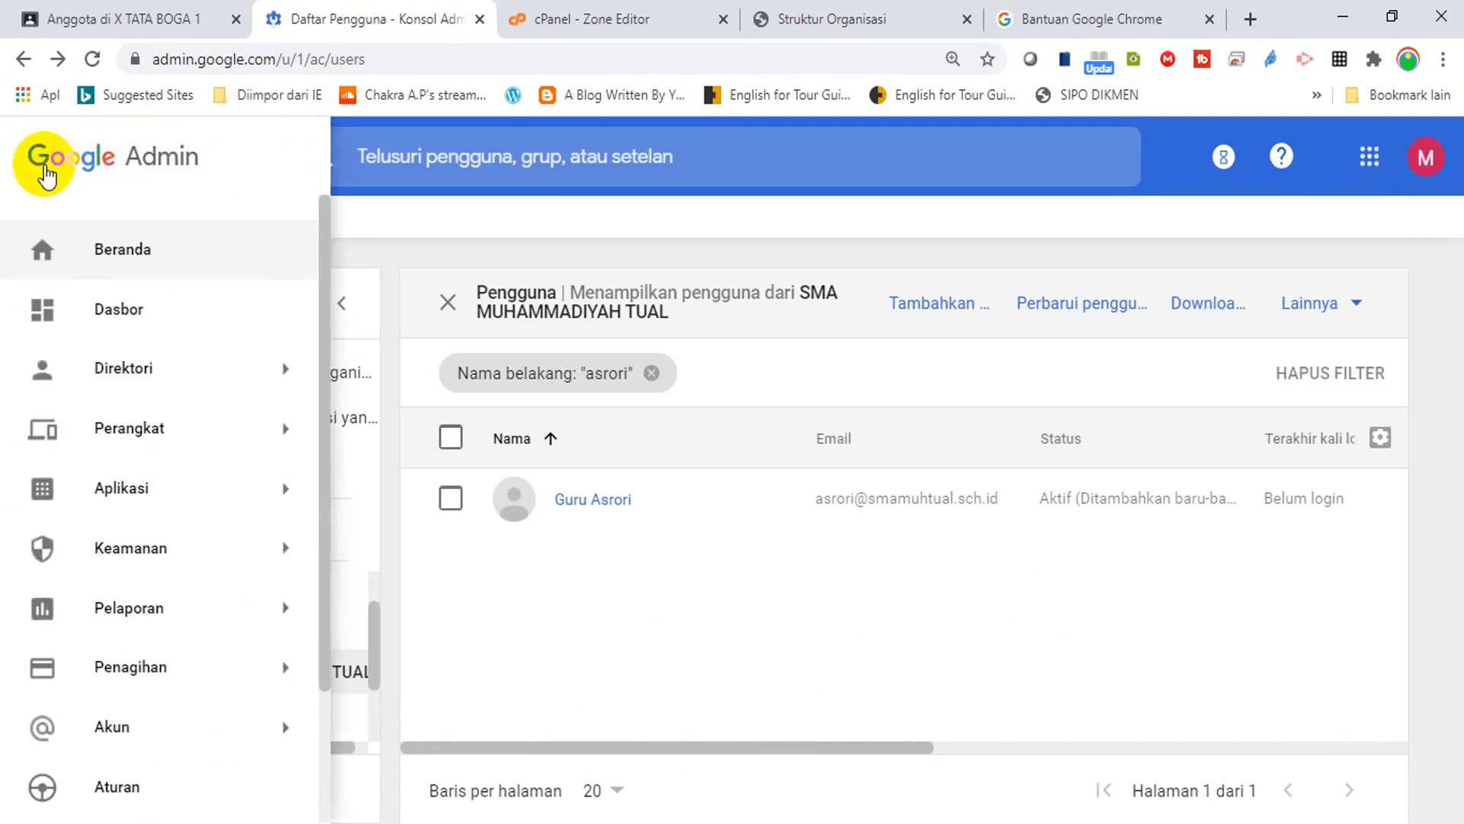
click(104, 245)
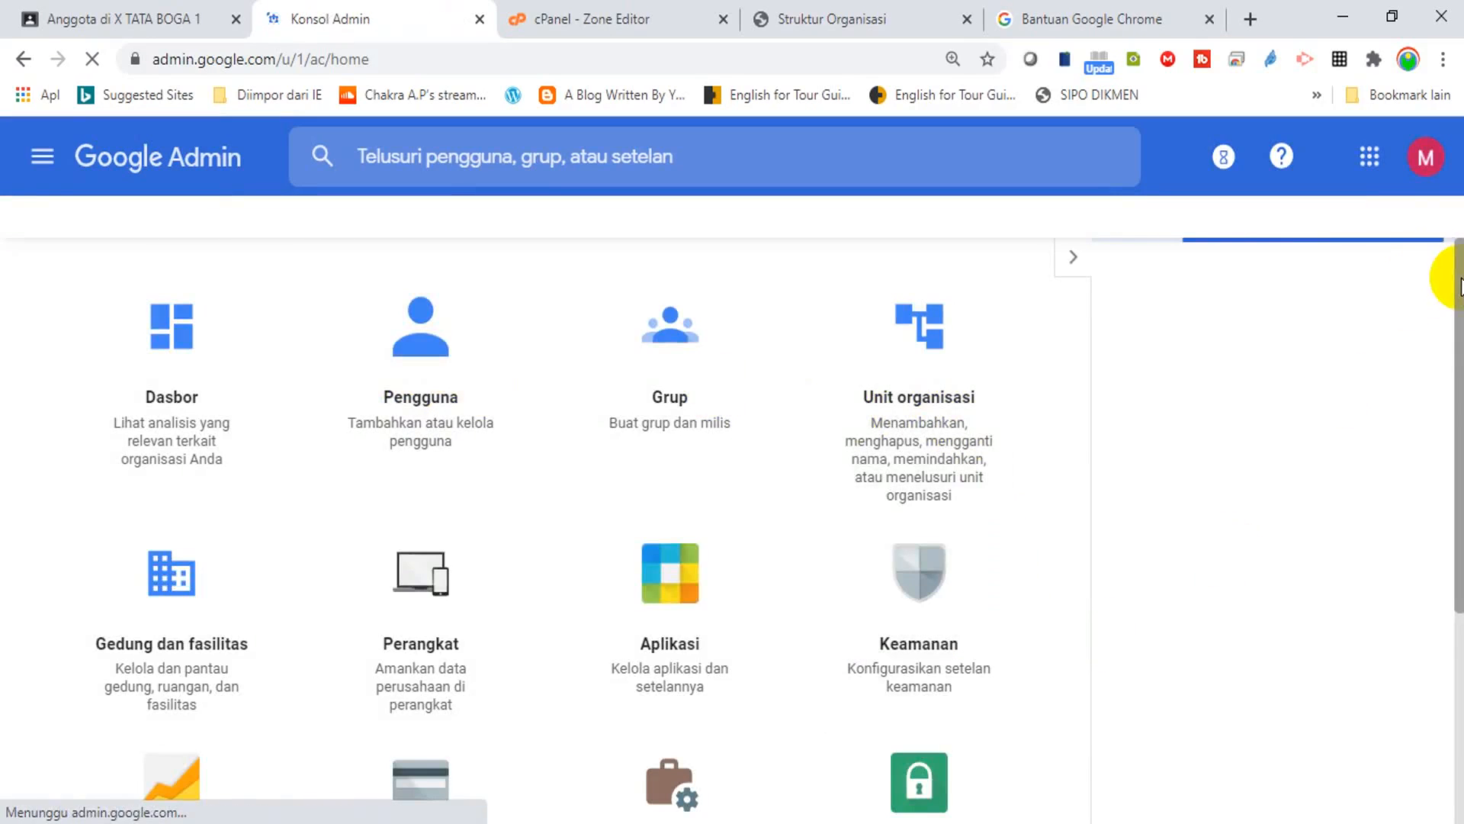
scroll(1457, 284, down, 3)
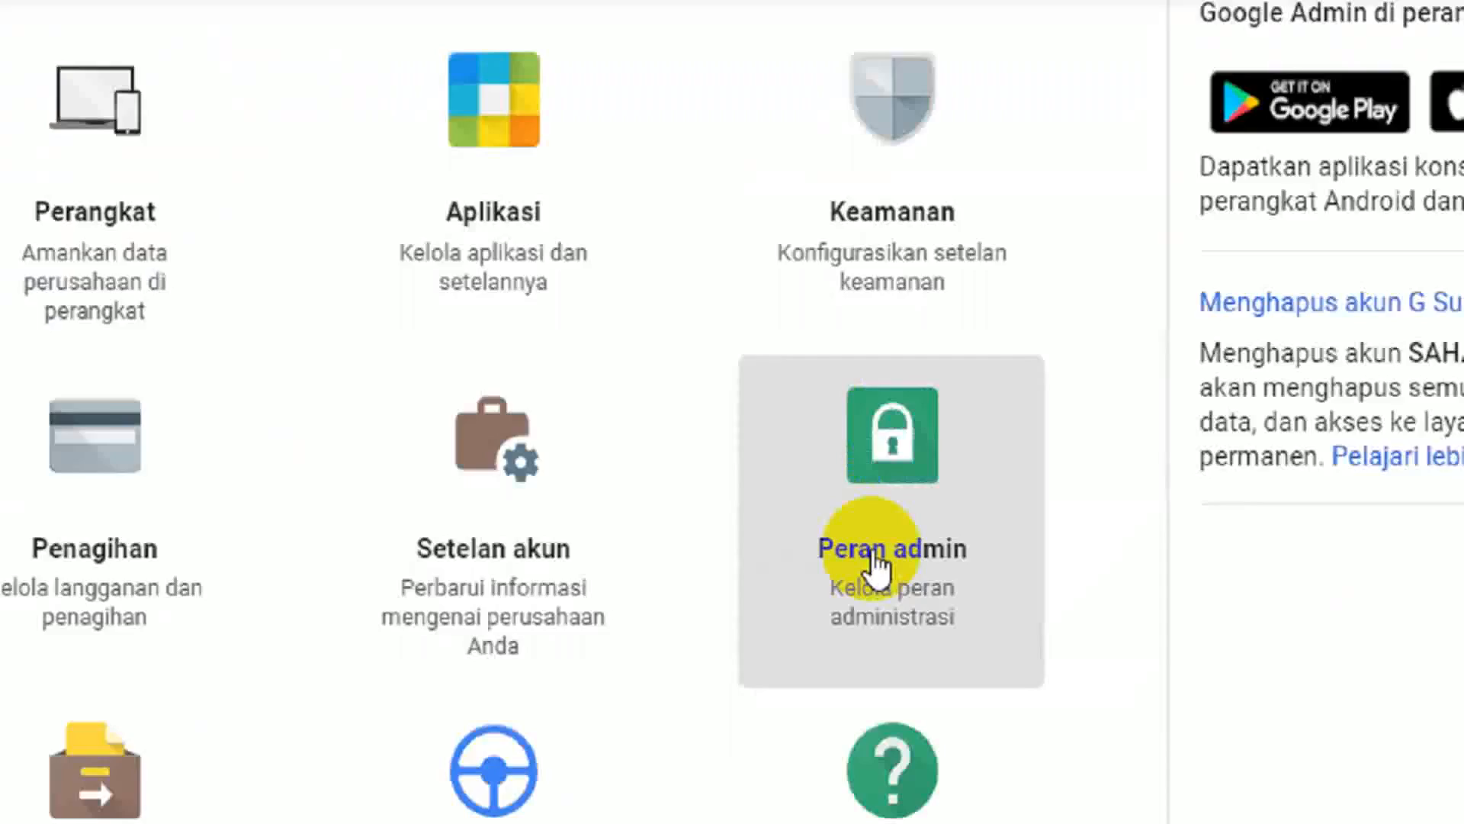
click(907, 586)
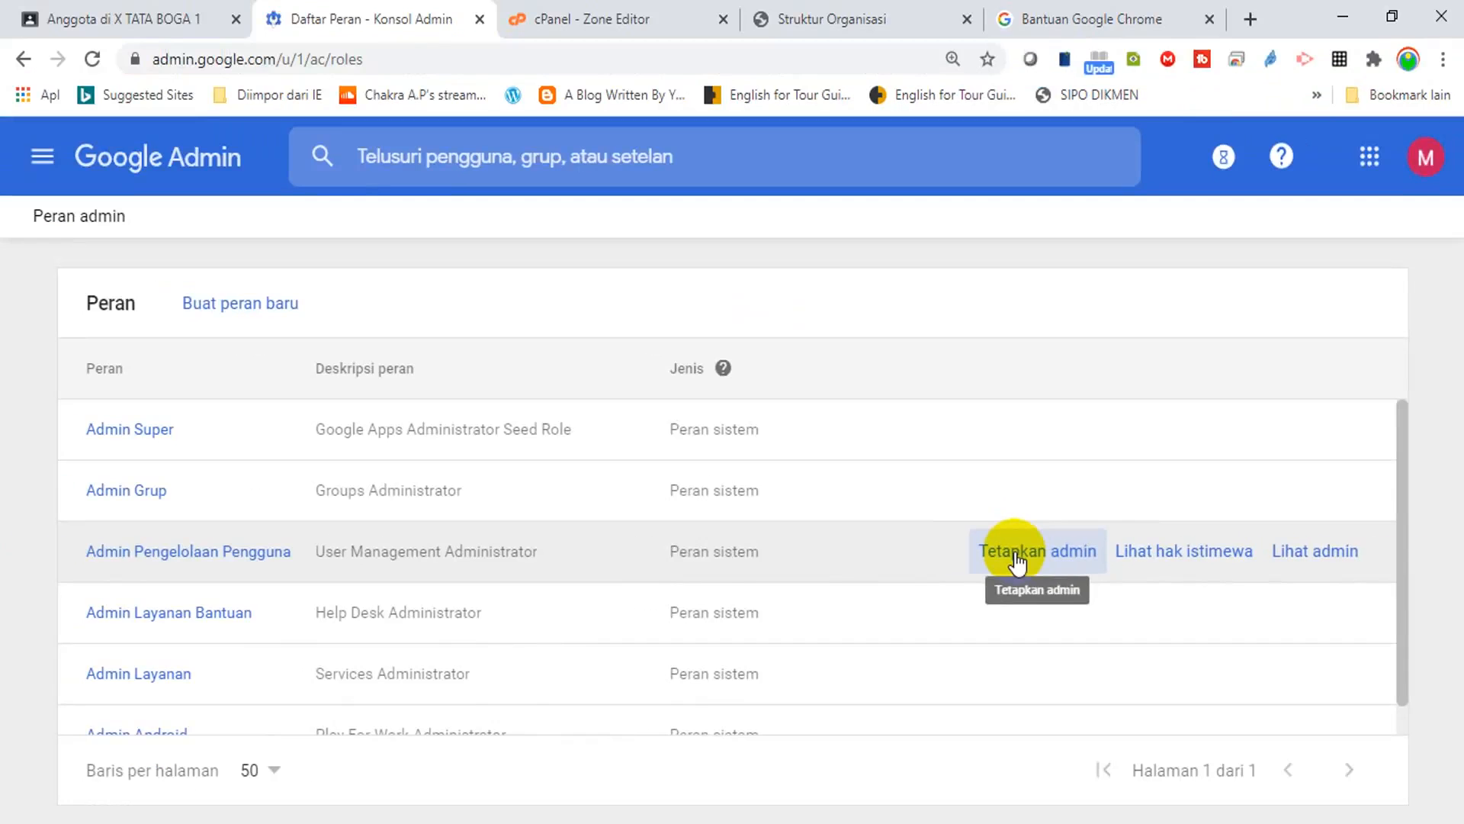
click(733, 460)
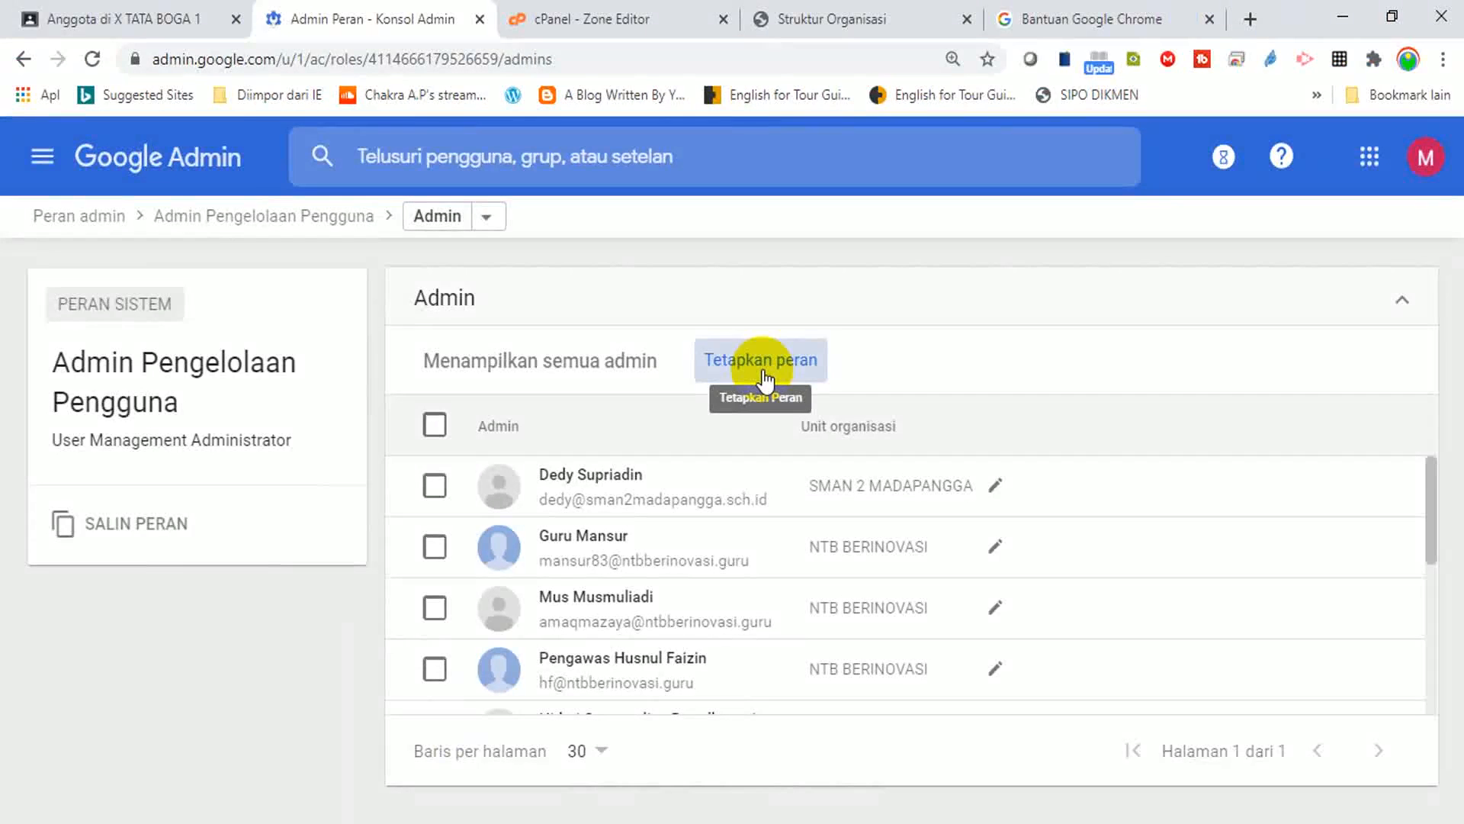
click(733, 420)
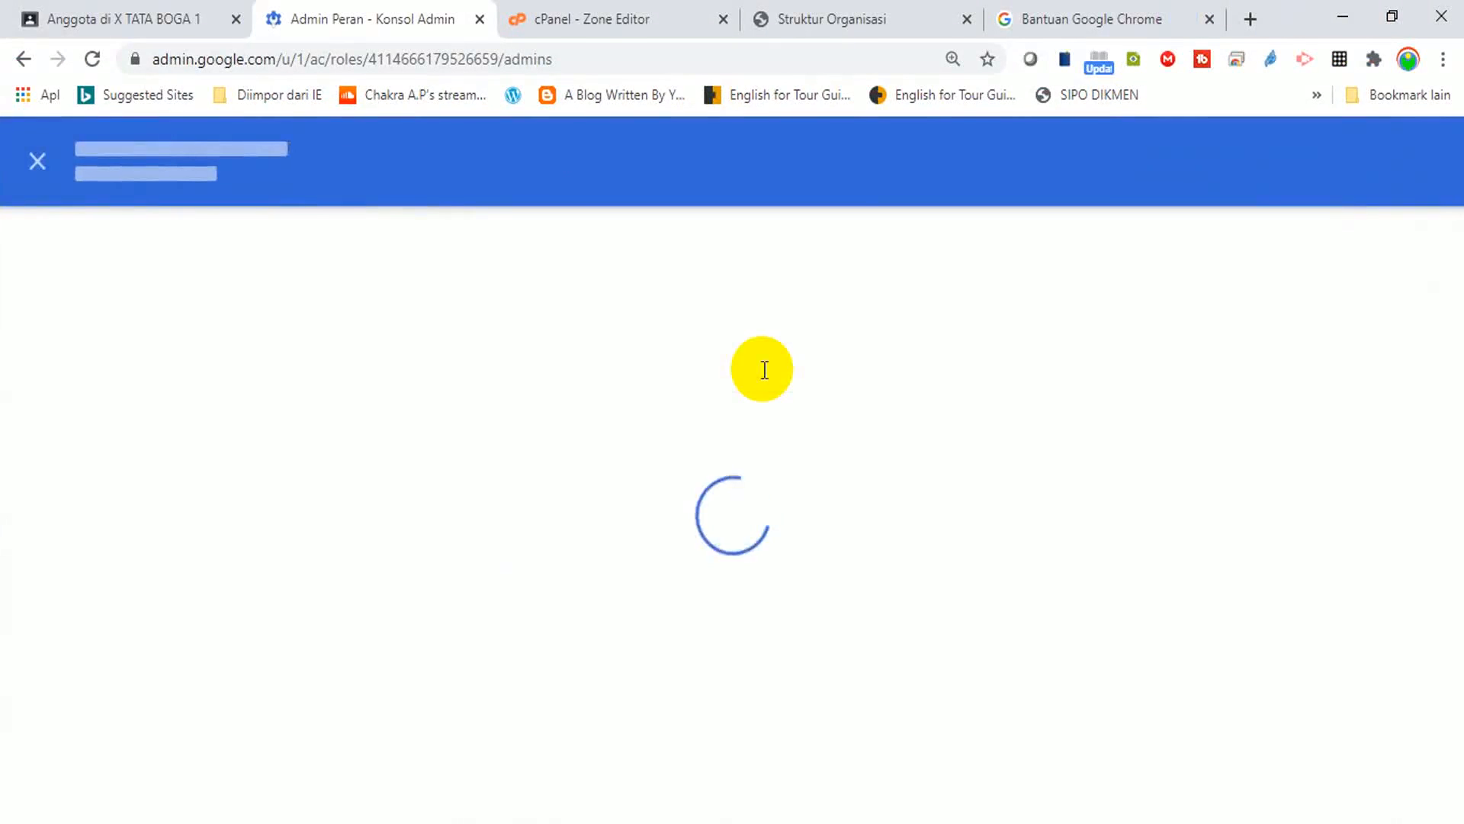
Assign the role to the new teacher, scoped to SMA MUHAMMADIYAH TUAL, and save.
text(as)
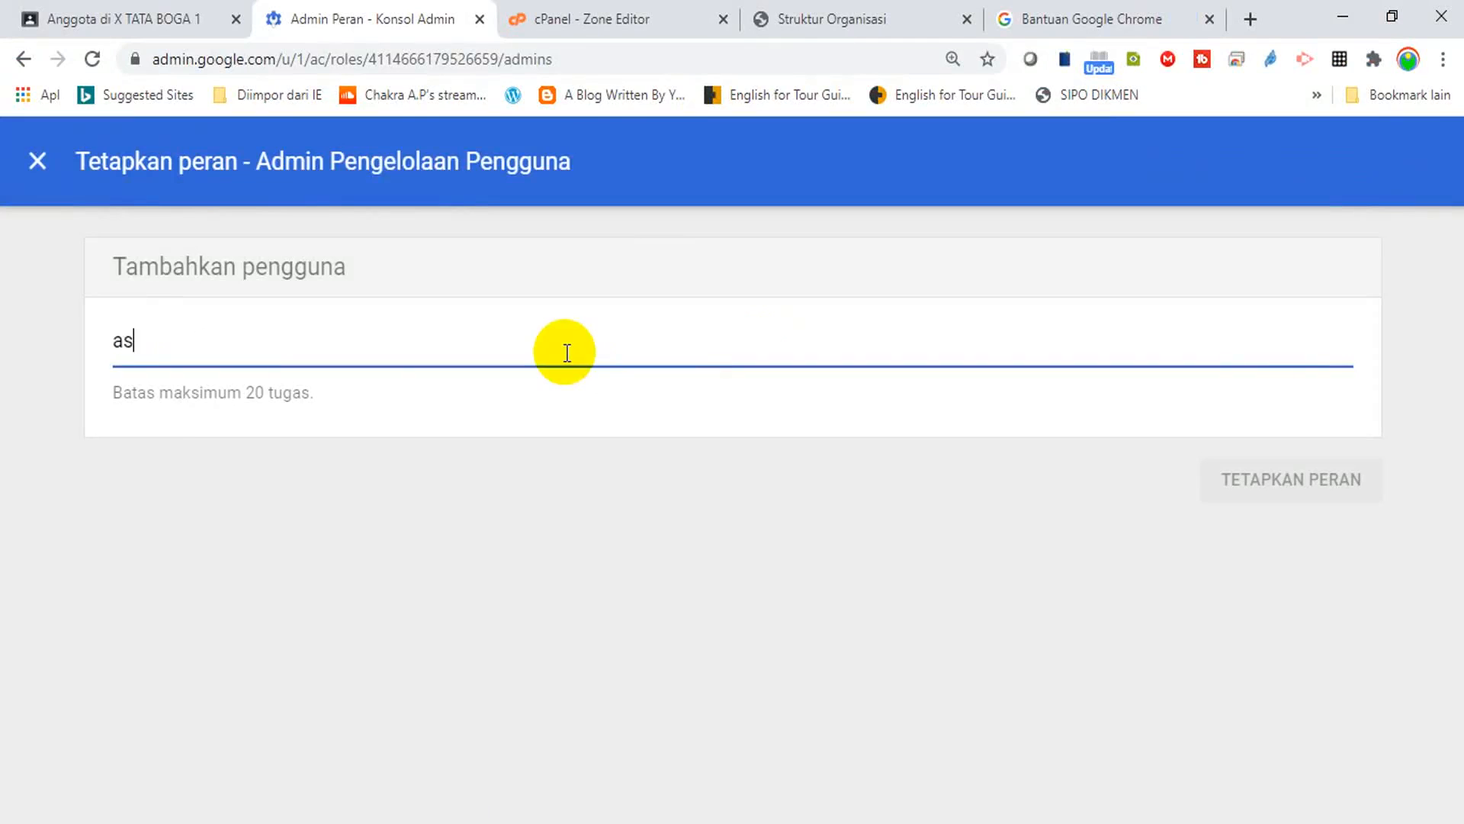
text(ro)
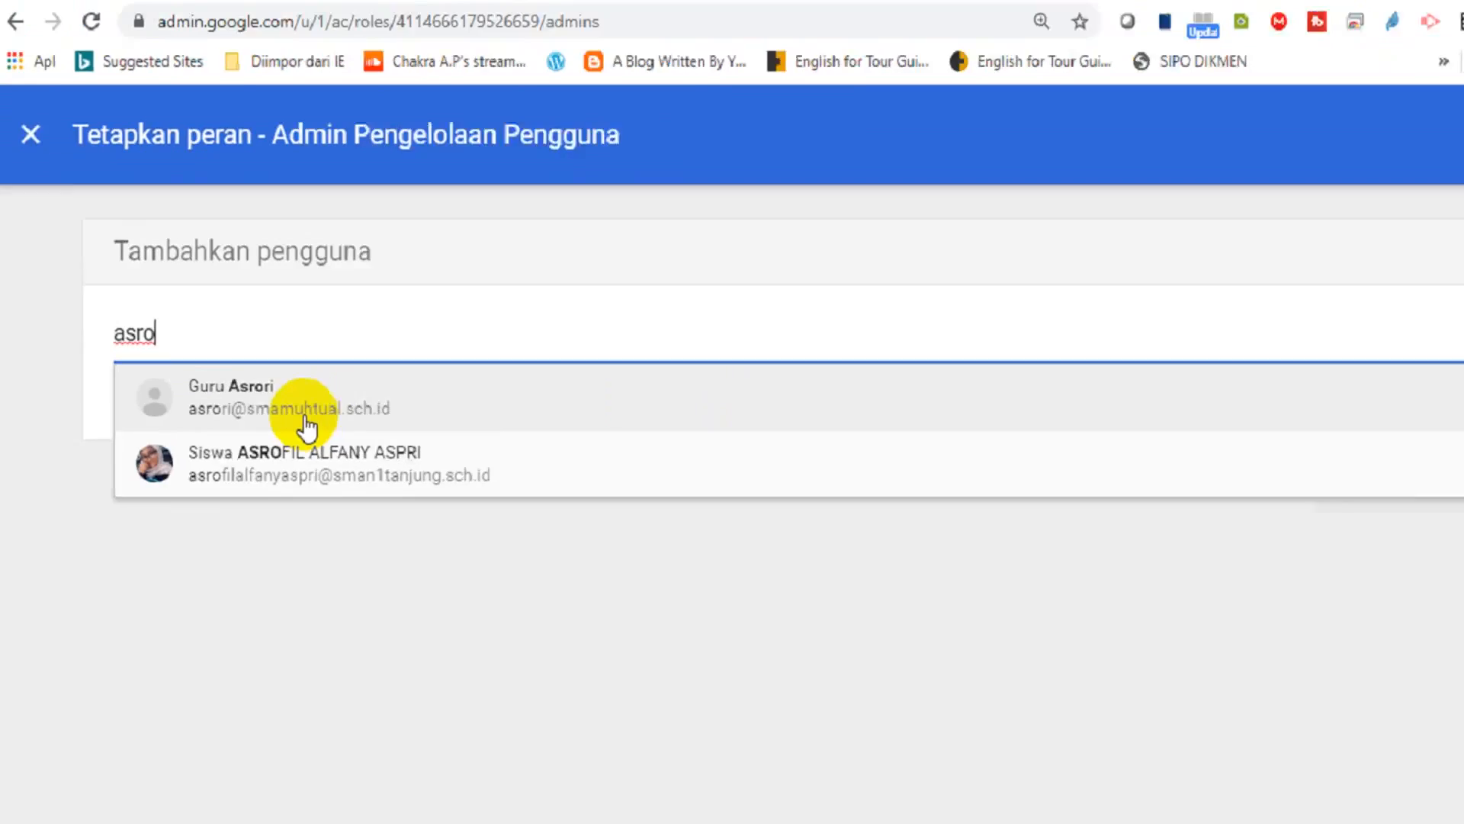
click(307, 421)
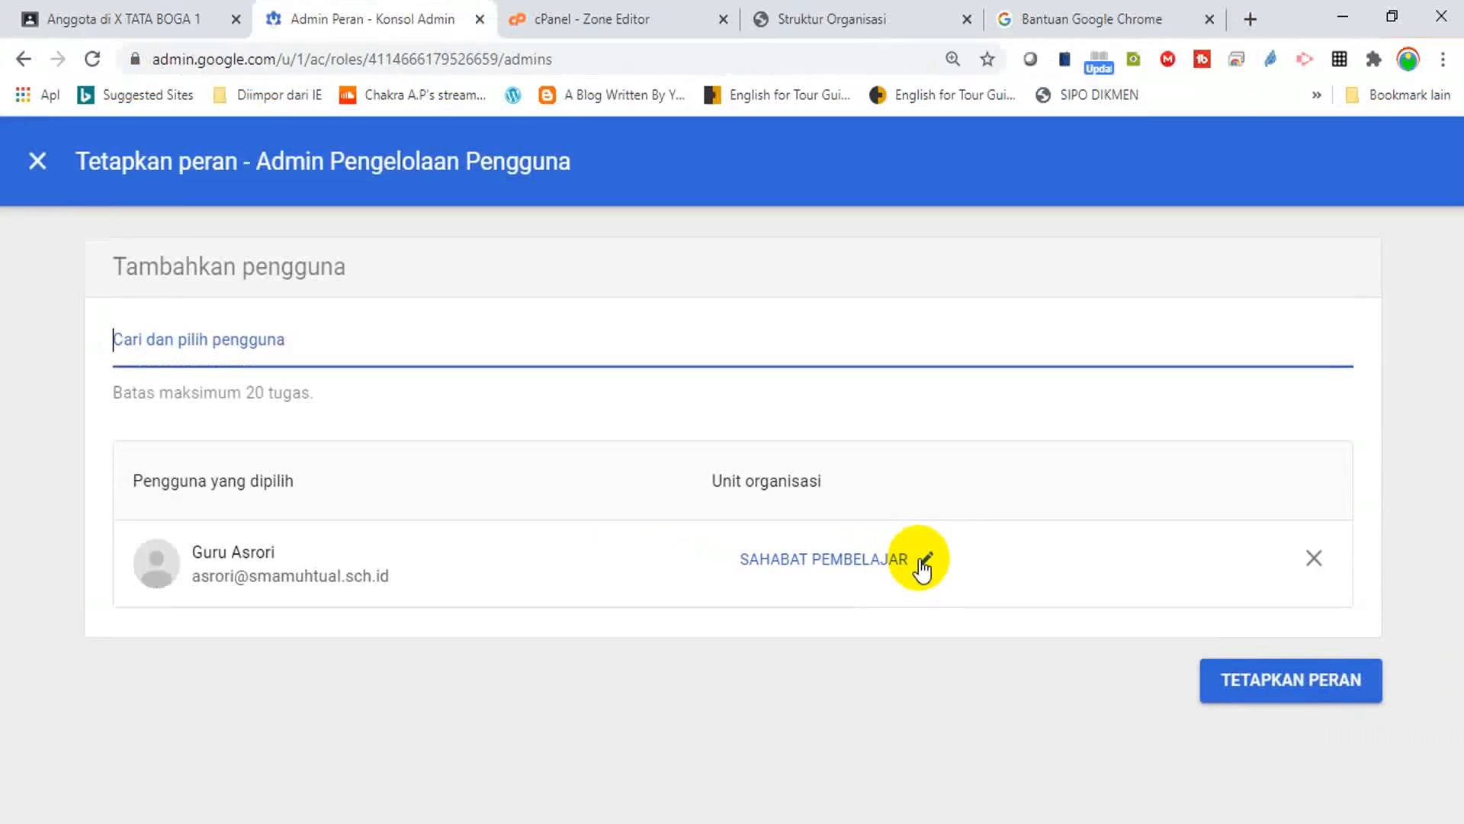
click(922, 565)
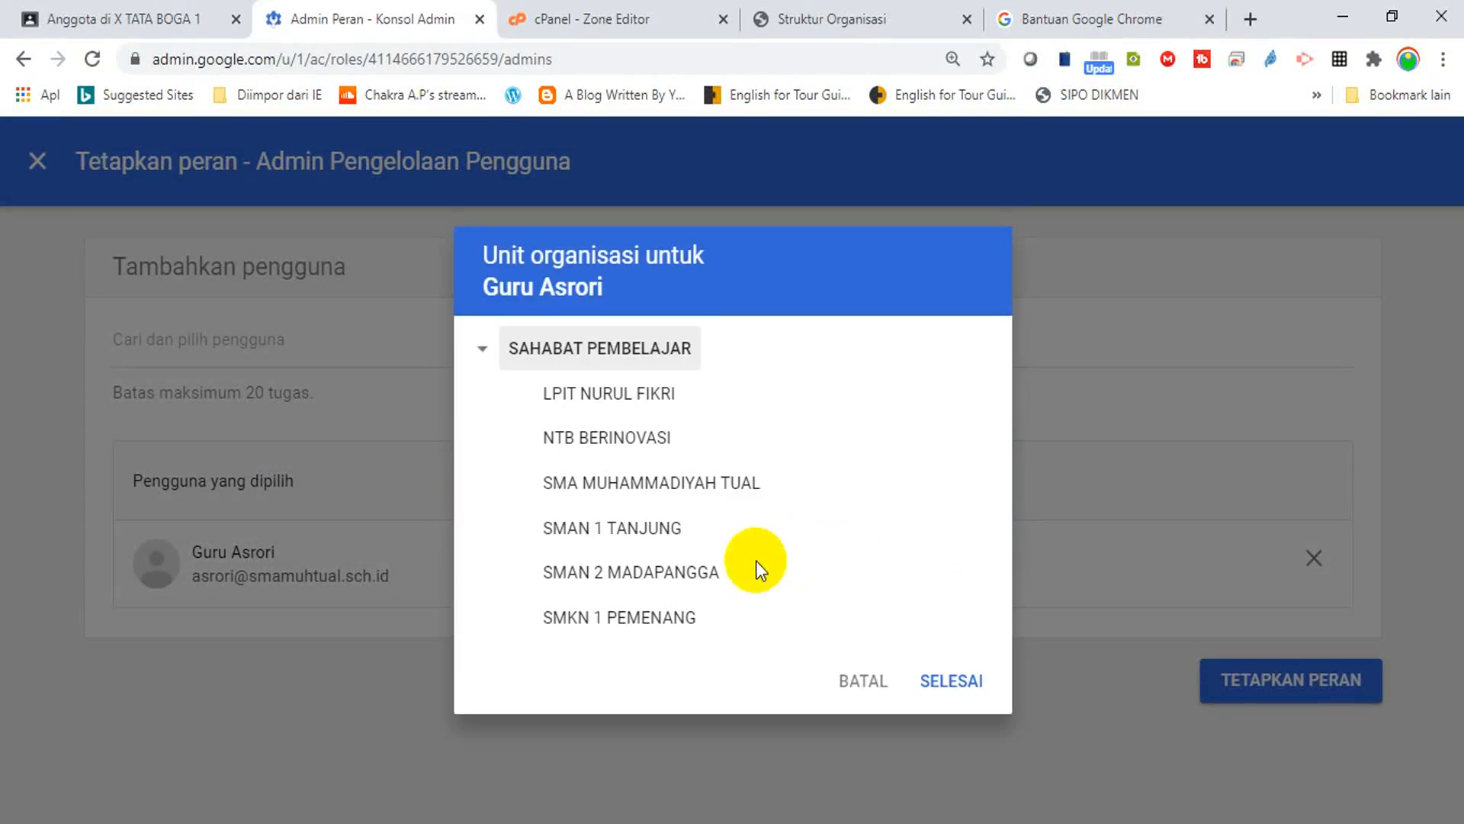
click(647, 492)
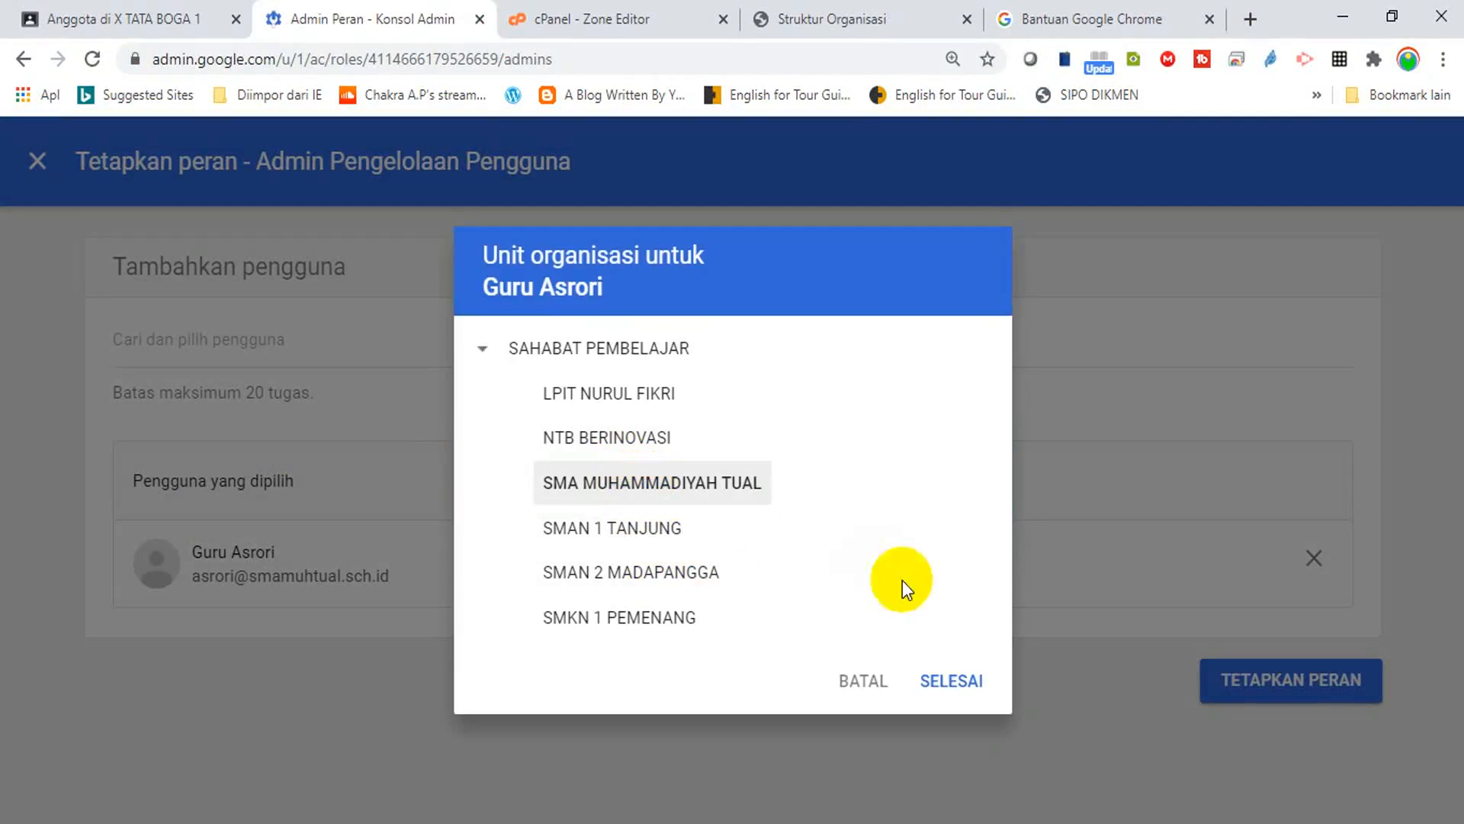
click(948, 681)
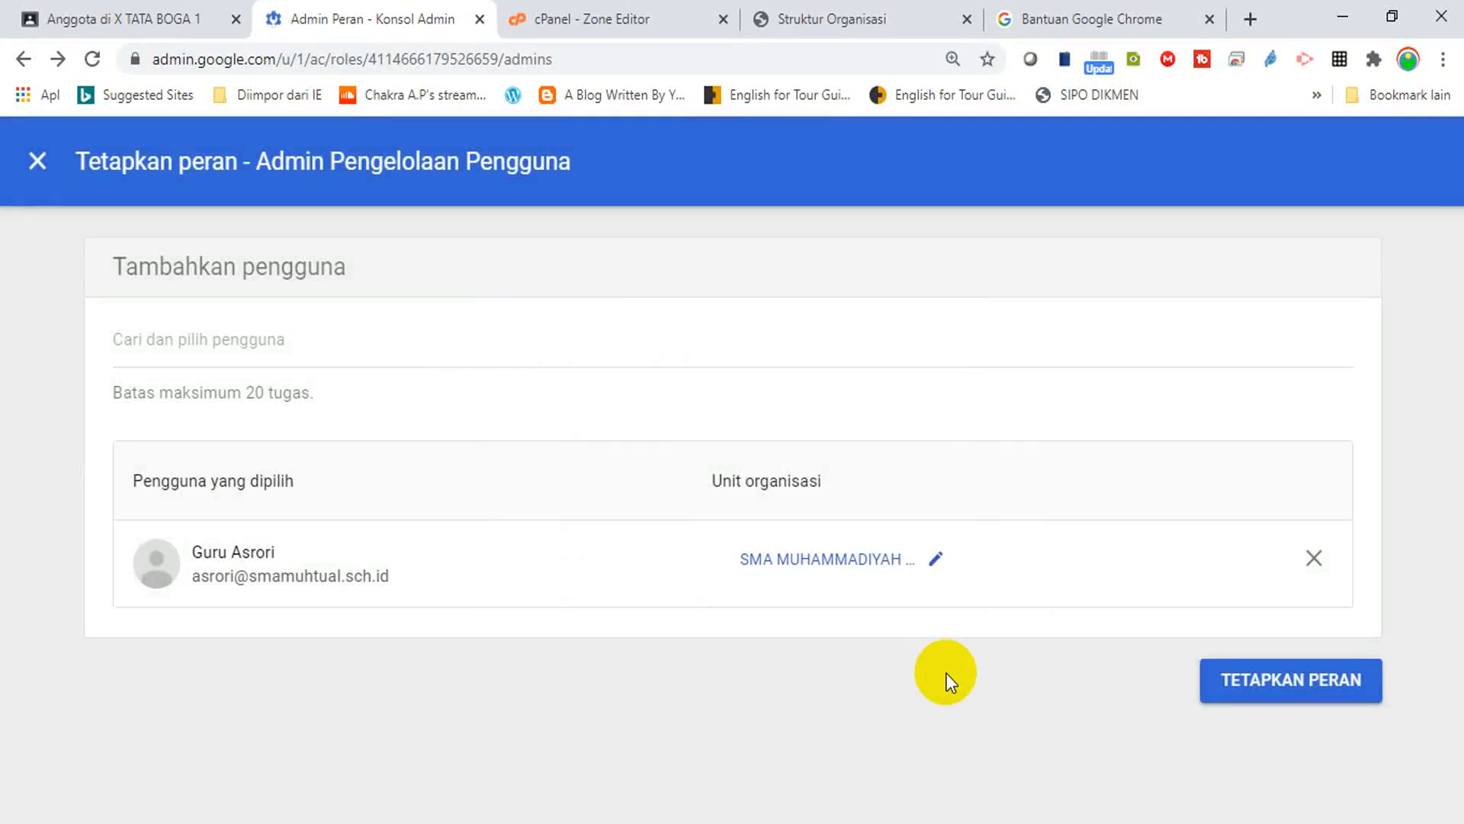
click(1268, 678)
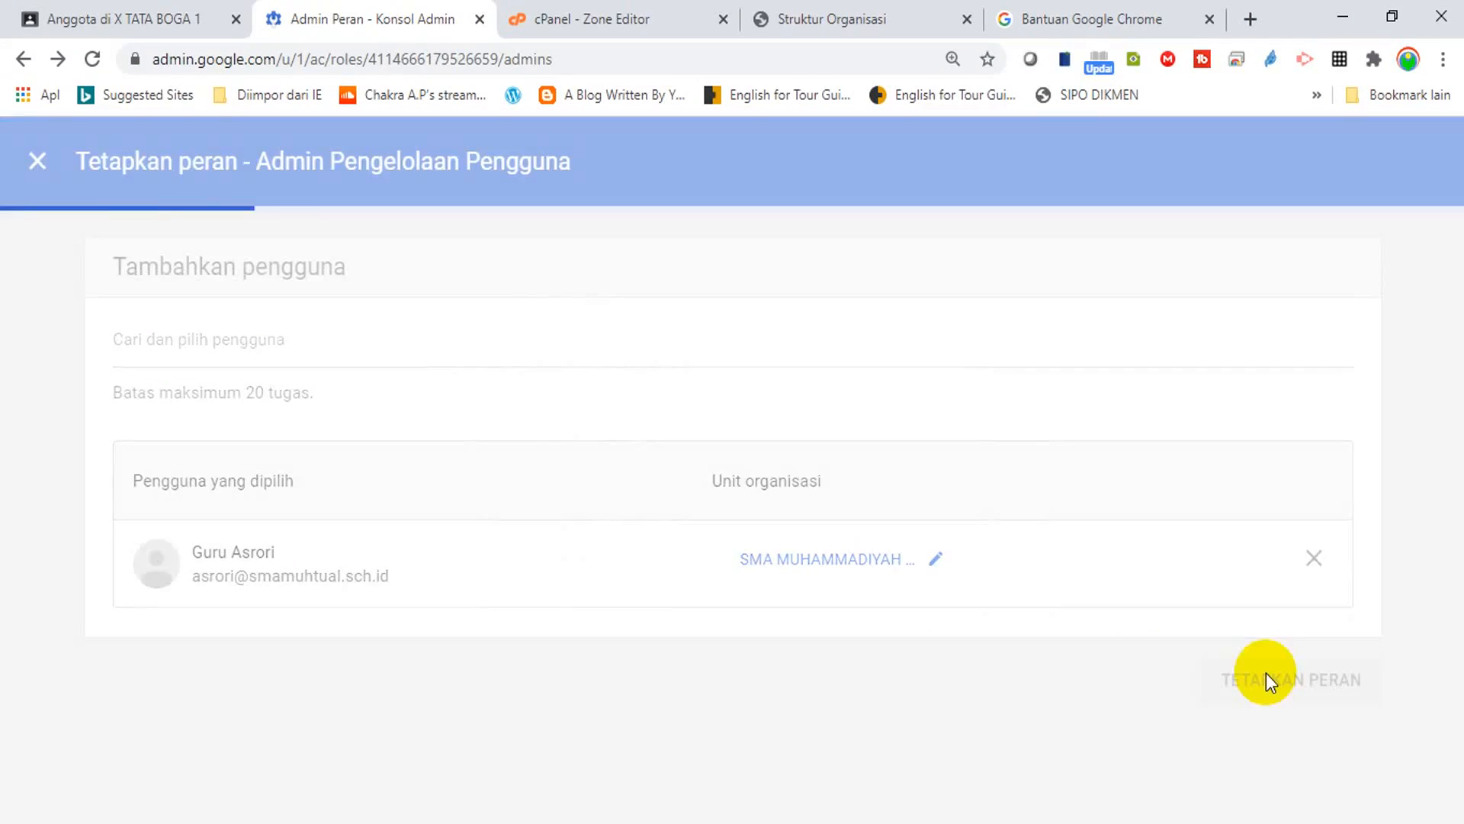